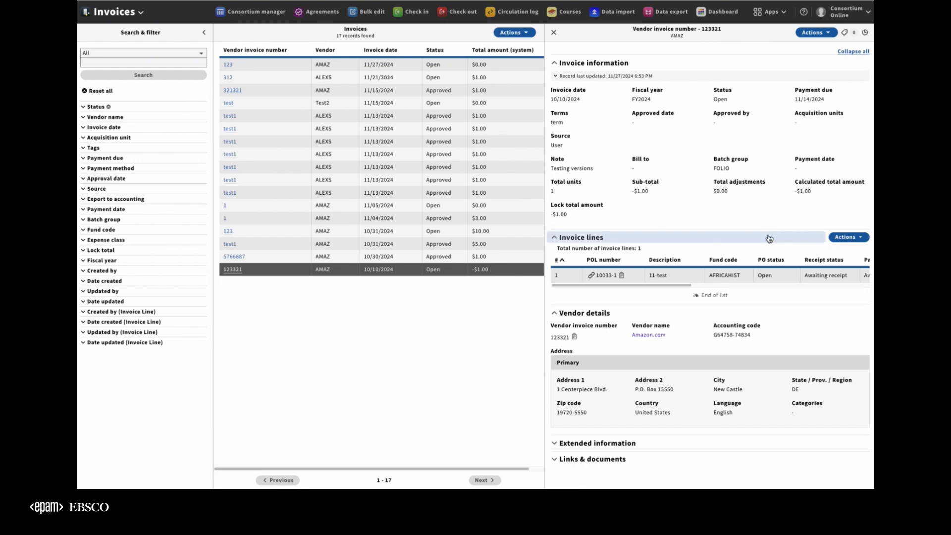
Step: View the version history of invoice line 1 on vendor invoice 123321, and close the history
click(688, 278)
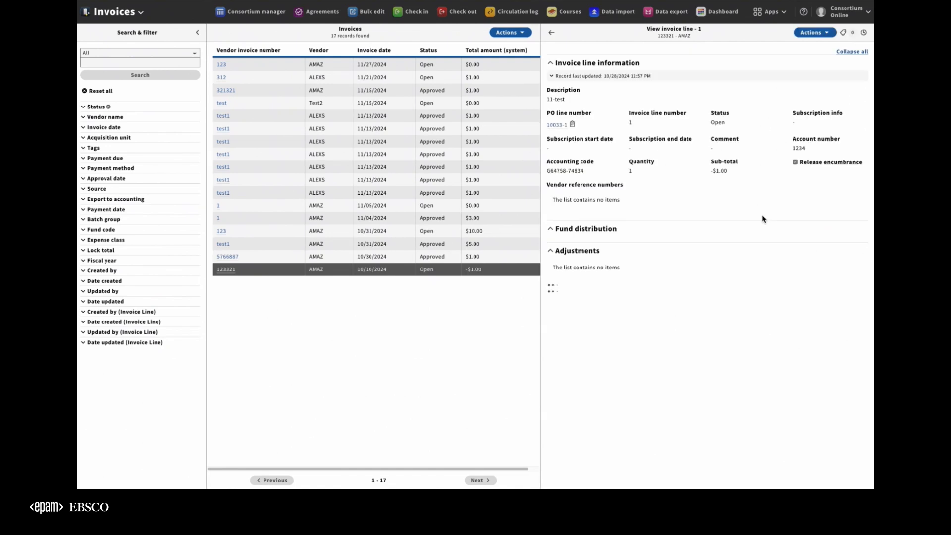
click(864, 33)
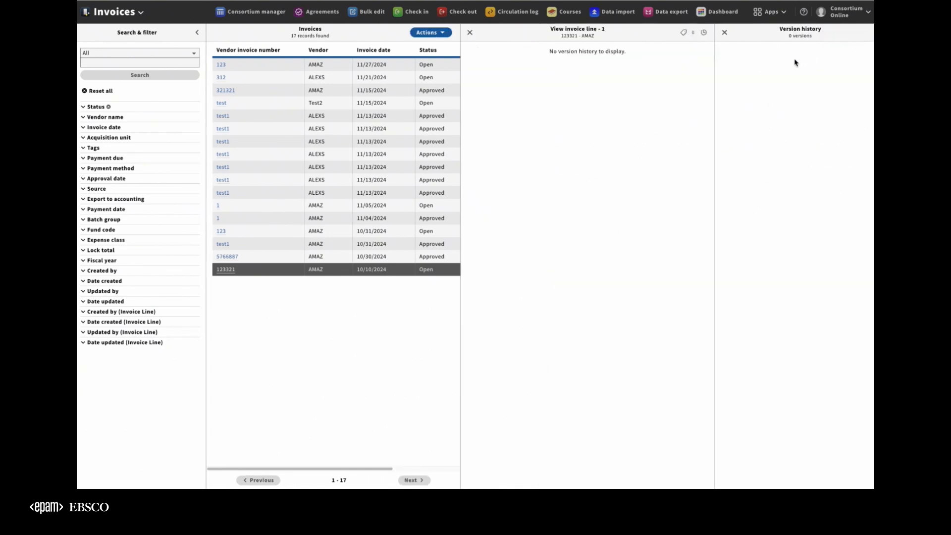
click(725, 32)
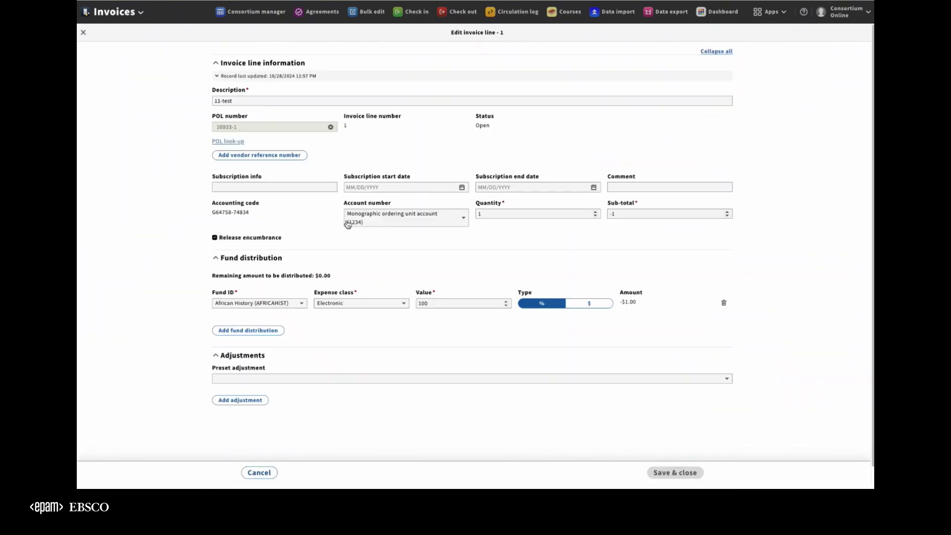
Step: Turn off Release encumbrance on invoice line 1 and save the line
click(293, 187)
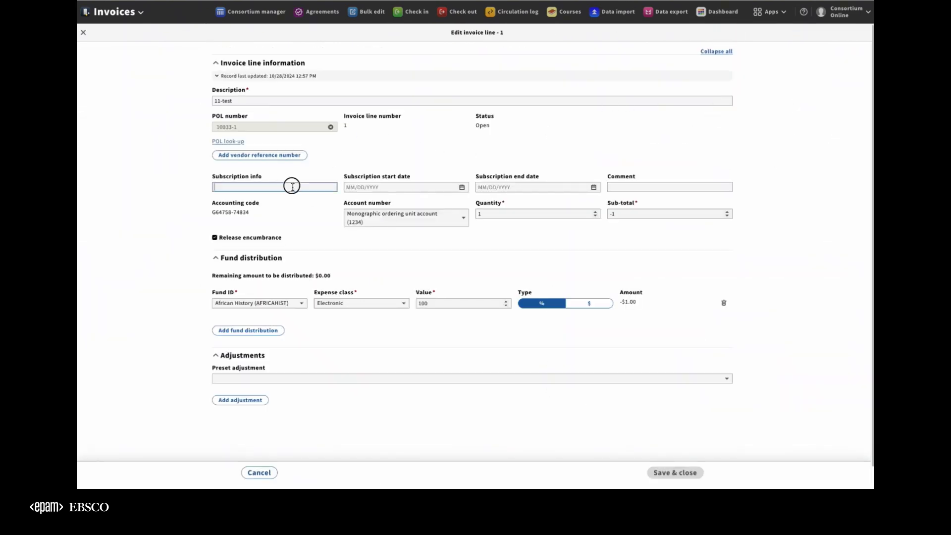
click(562, 216)
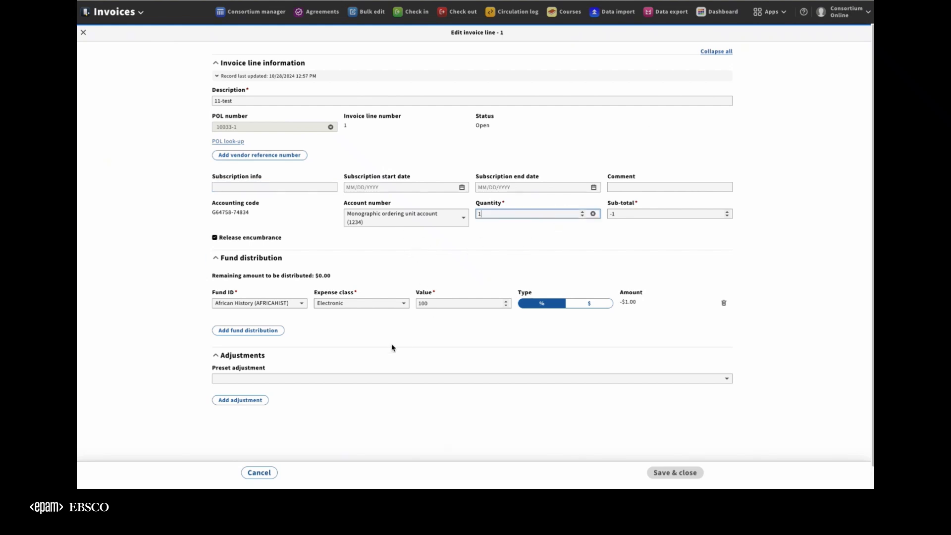
click(233, 240)
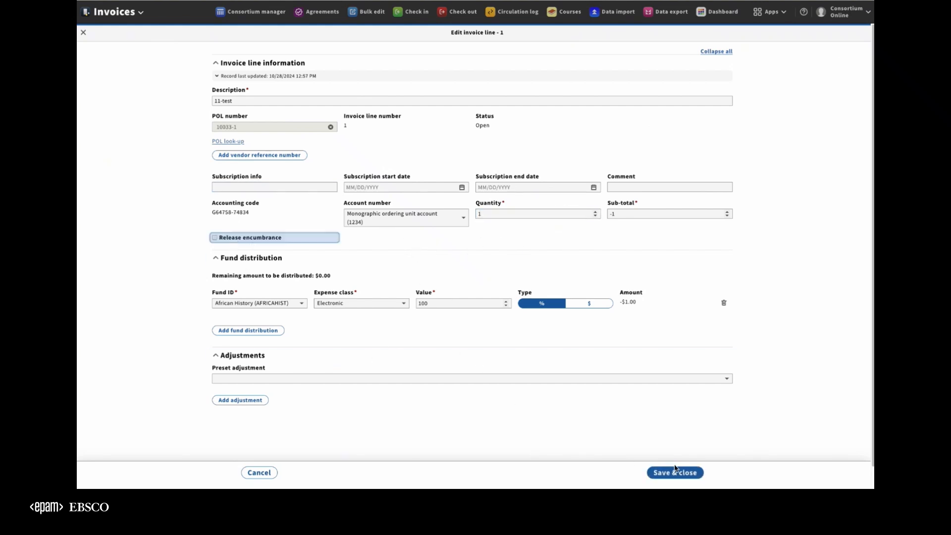
click(662, 473)
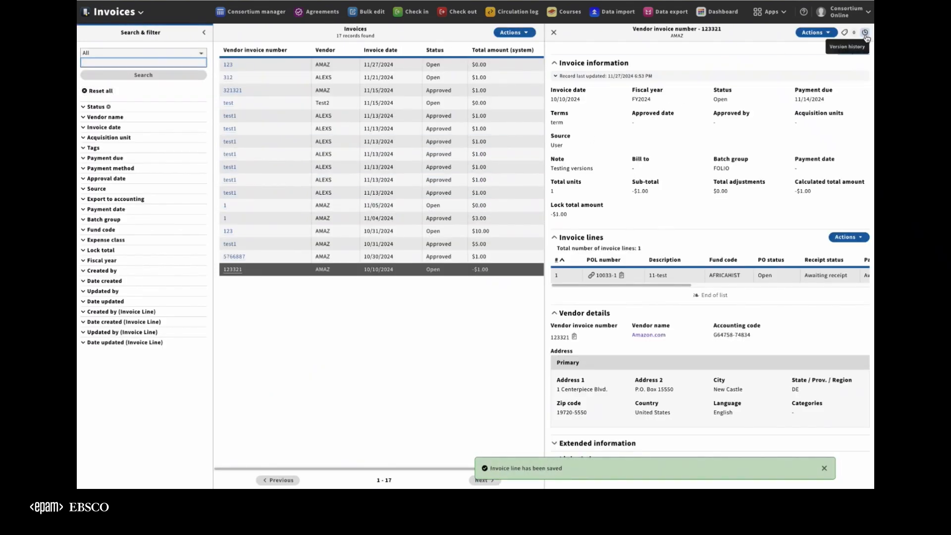
Step: Reopen invoice line 1, review its version history, and return to the invoice
click(699, 276)
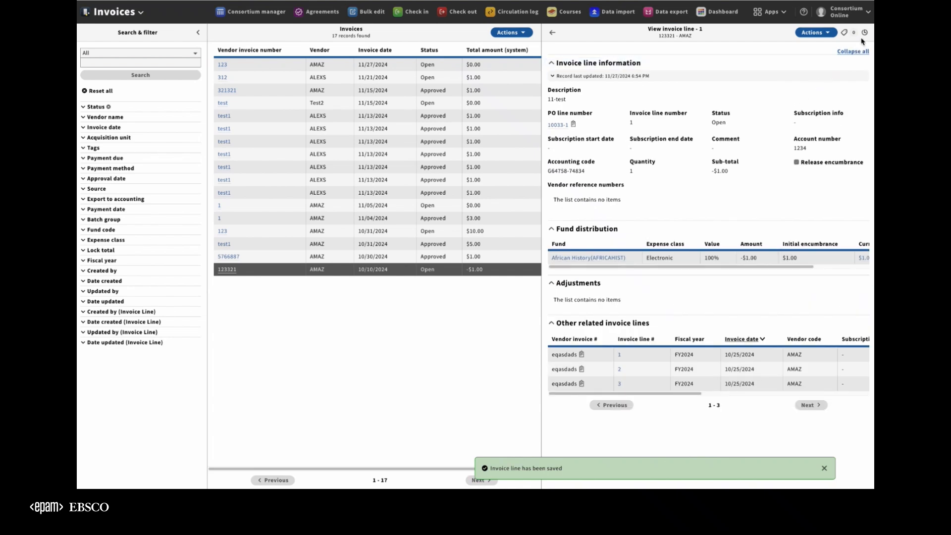
click(864, 33)
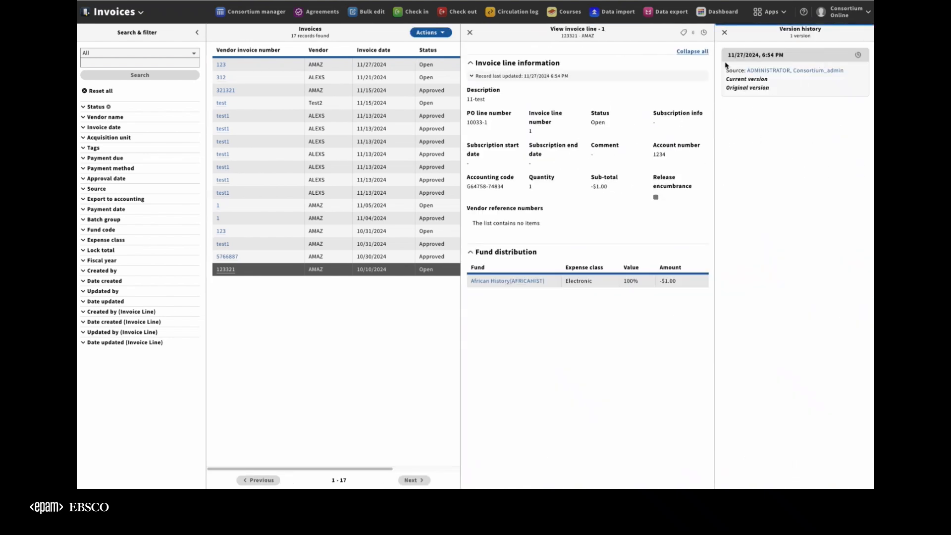
click(724, 32)
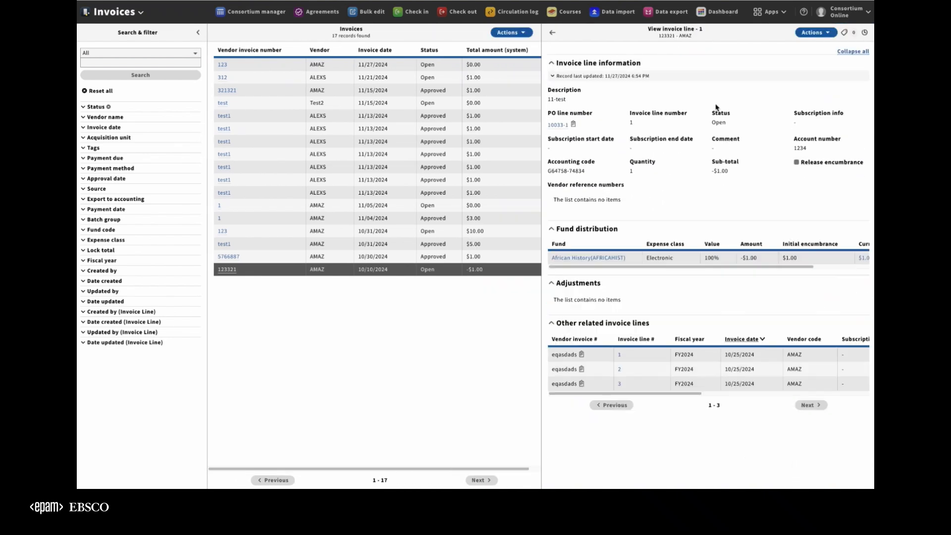
click(553, 33)
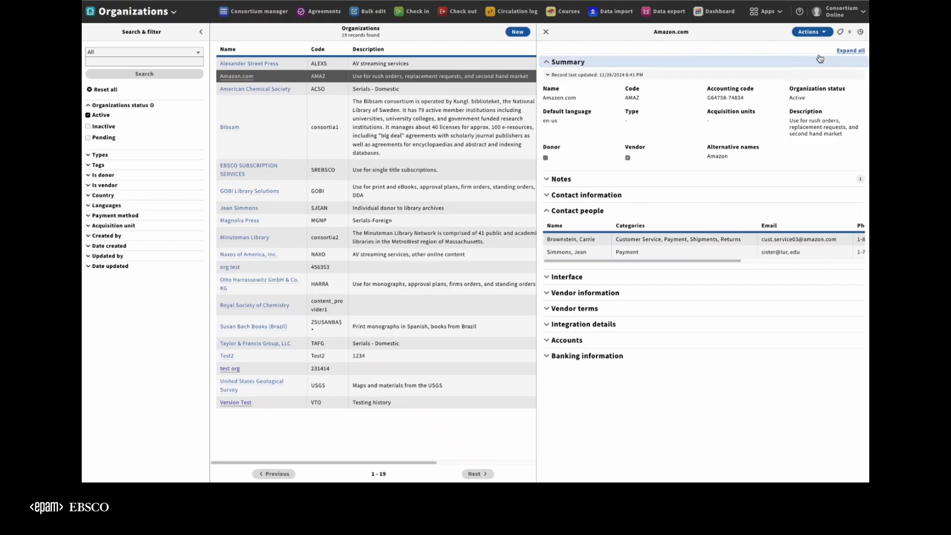
Step: Review the Amazon.com organization's version history, including the original version of 11/25/2024, and close it
click(861, 32)
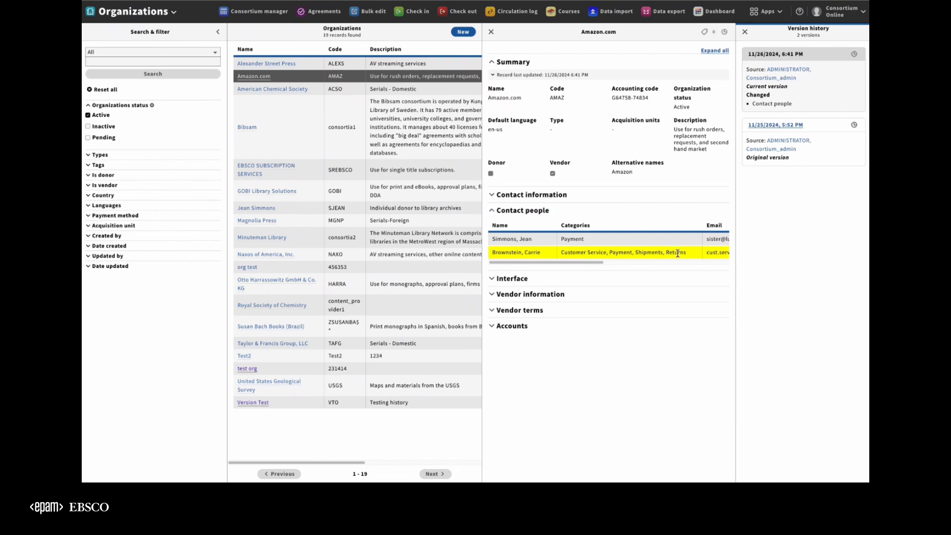
click(793, 127)
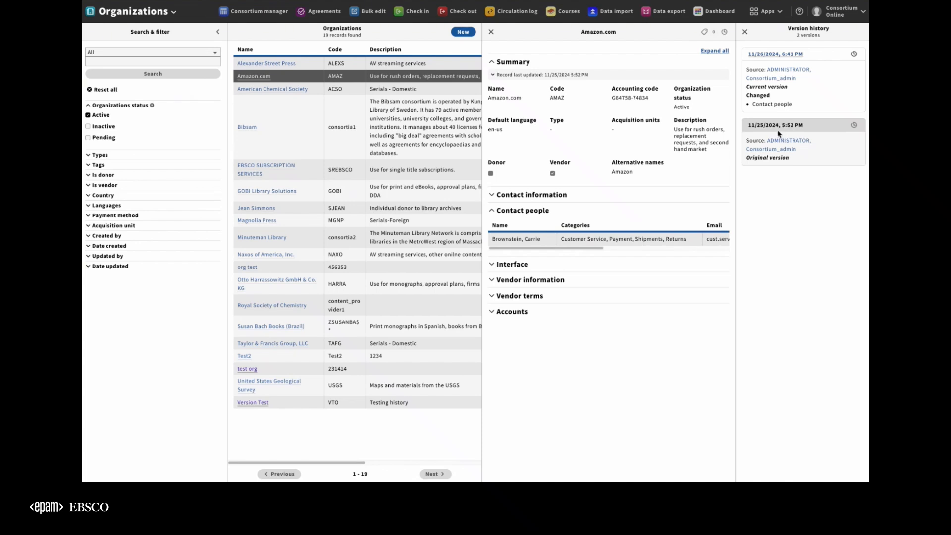
click(744, 31)
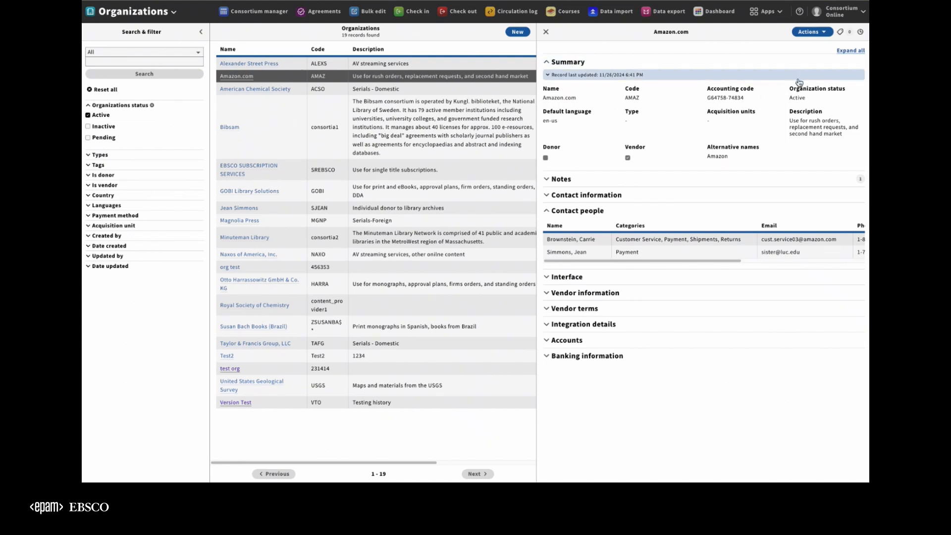
Step: Edit the Amazon.com organization and set its type to Private person
click(809, 32)
click(759, 49)
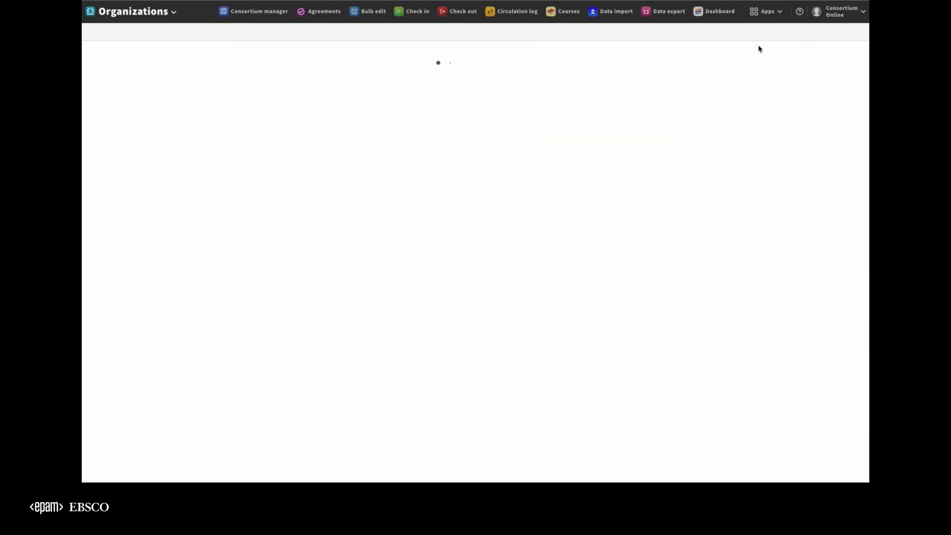
click(289, 127)
click(253, 158)
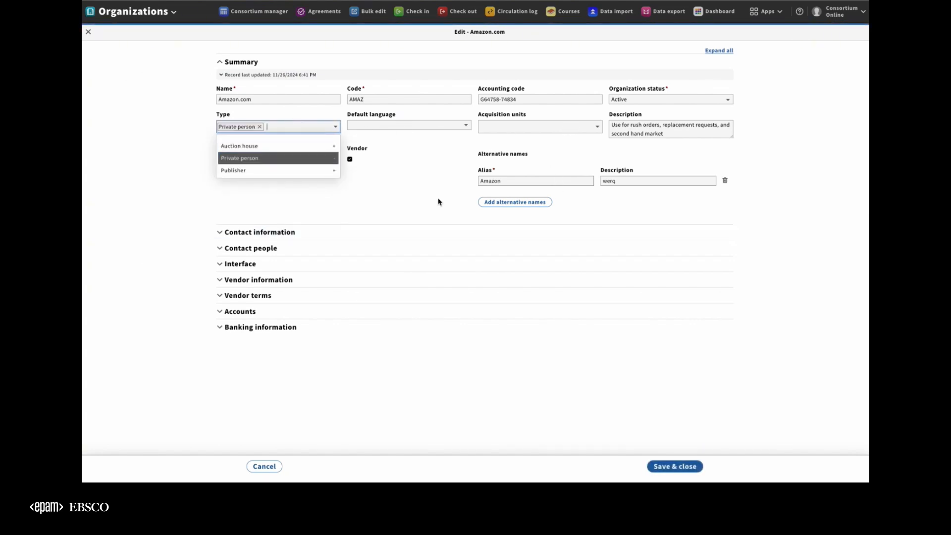
click(396, 198)
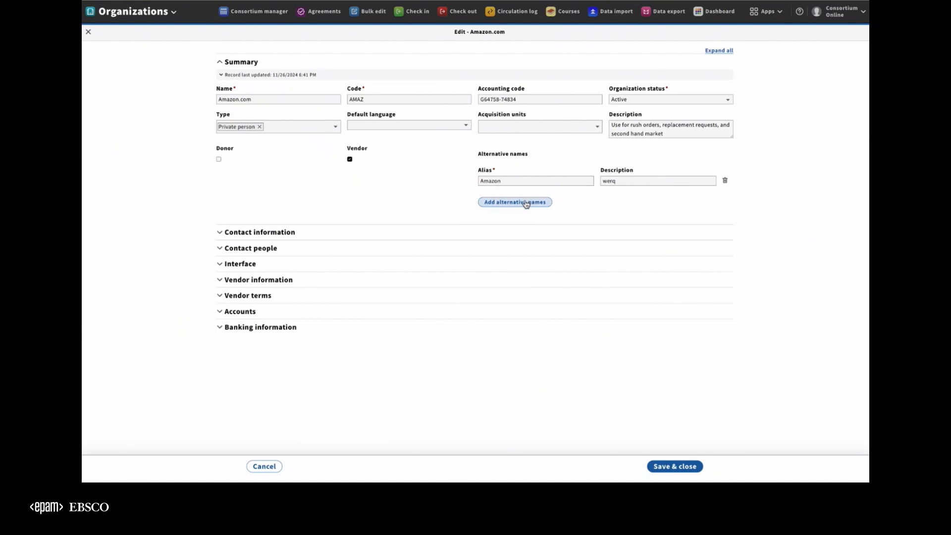
Step: Change the description of the alternative name Amazon to "werqw" and save the organization
click(619, 181)
text(w)
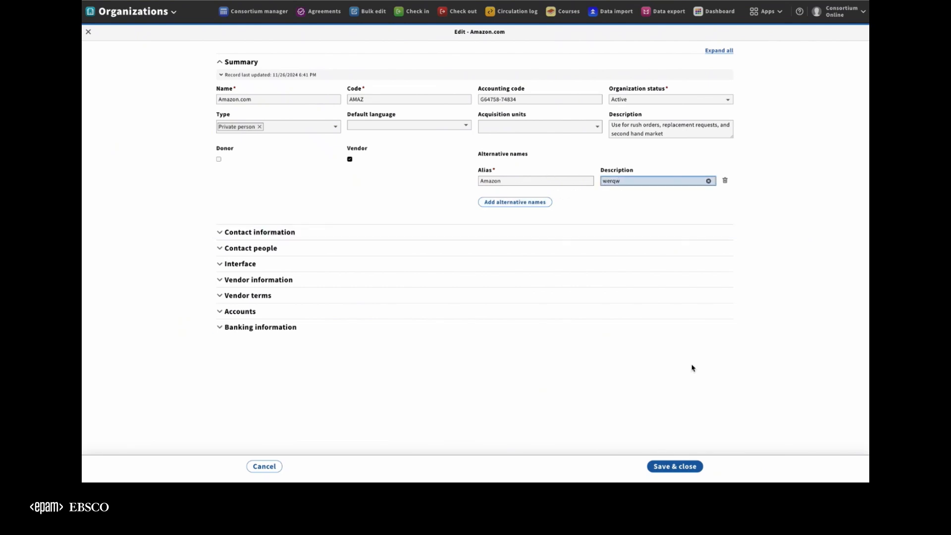
click(678, 466)
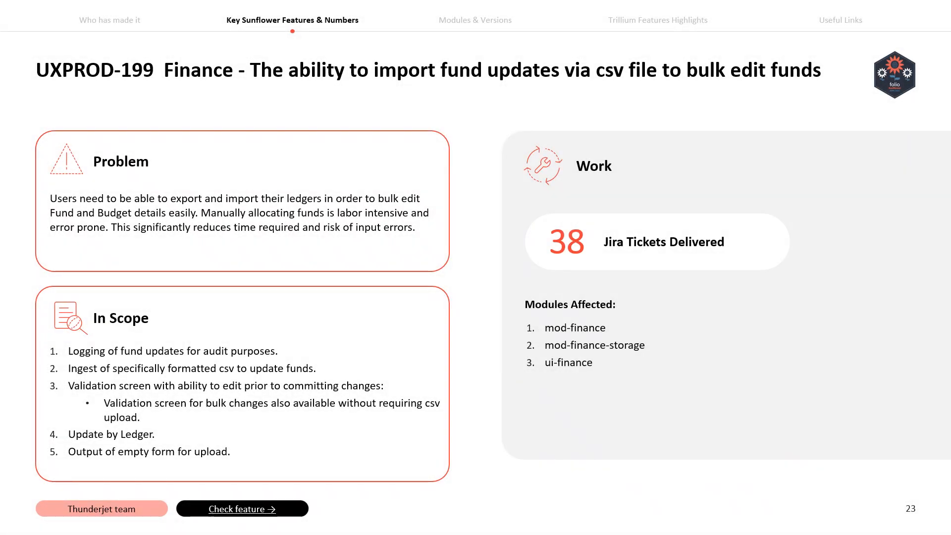
key(Right)
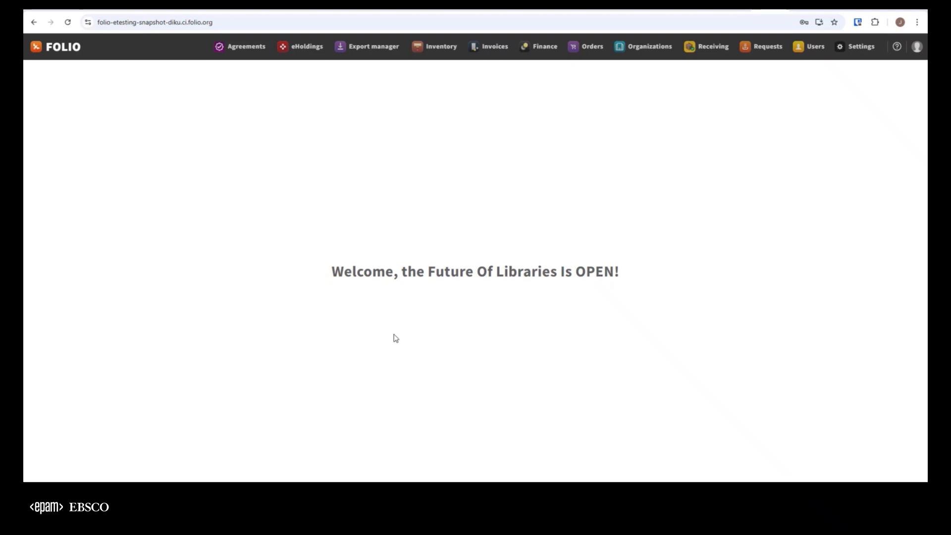
Step: List the ledgers with Active status in Finance and open Joe's Ledger
click(539, 49)
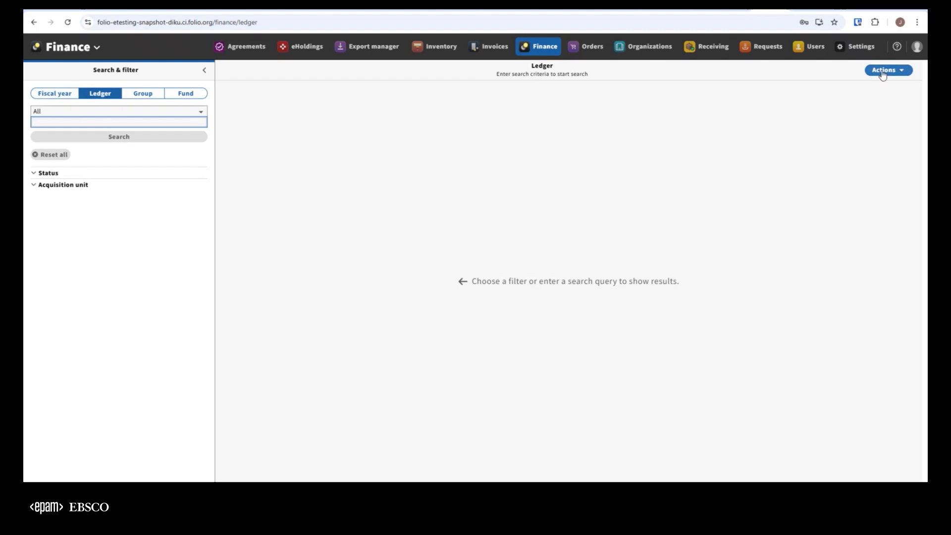
click(56, 173)
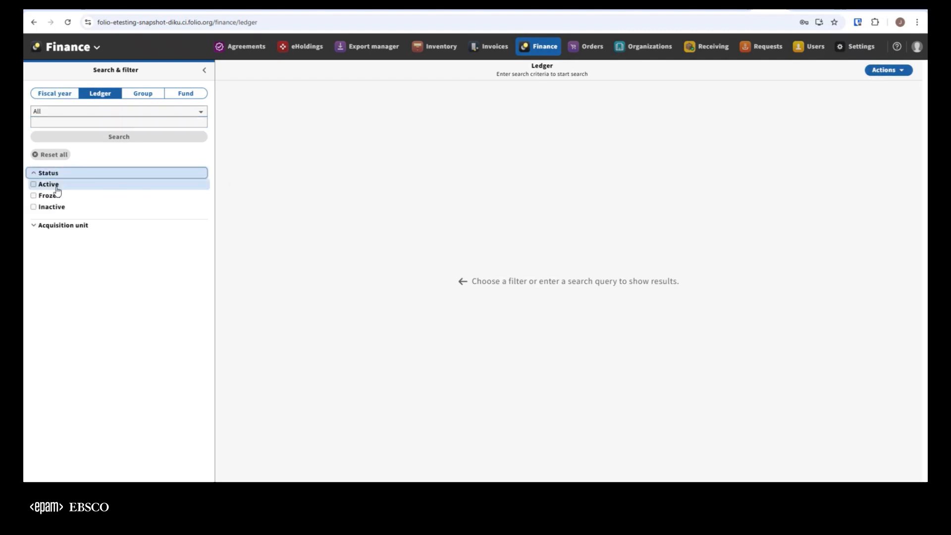
click(56, 187)
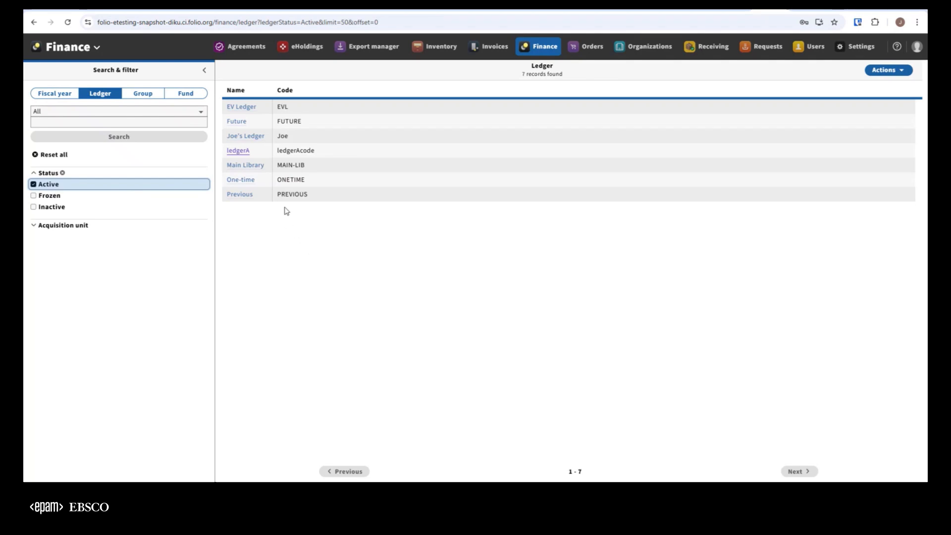
click(247, 137)
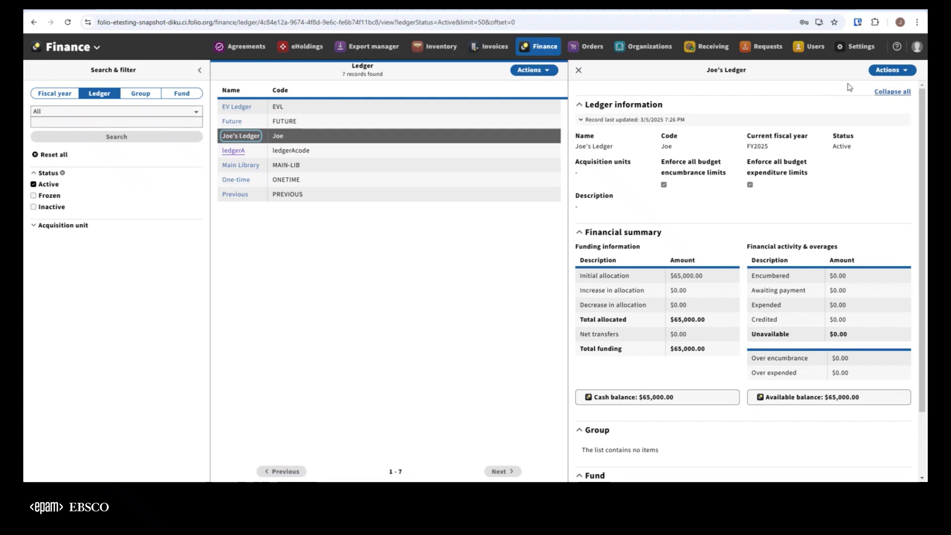
Step: Start batch allocations for Joe's Ledger with fiscal year FY2025
click(889, 73)
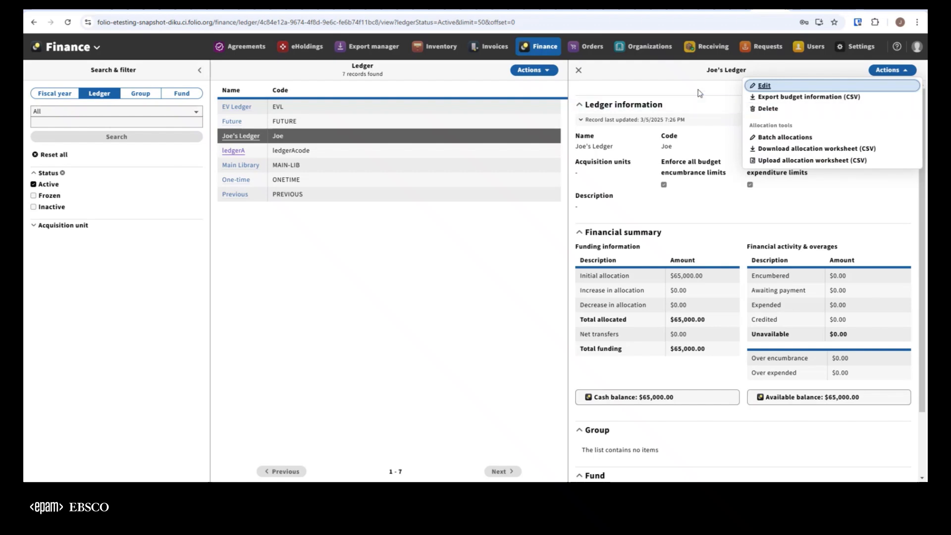
click(784, 138)
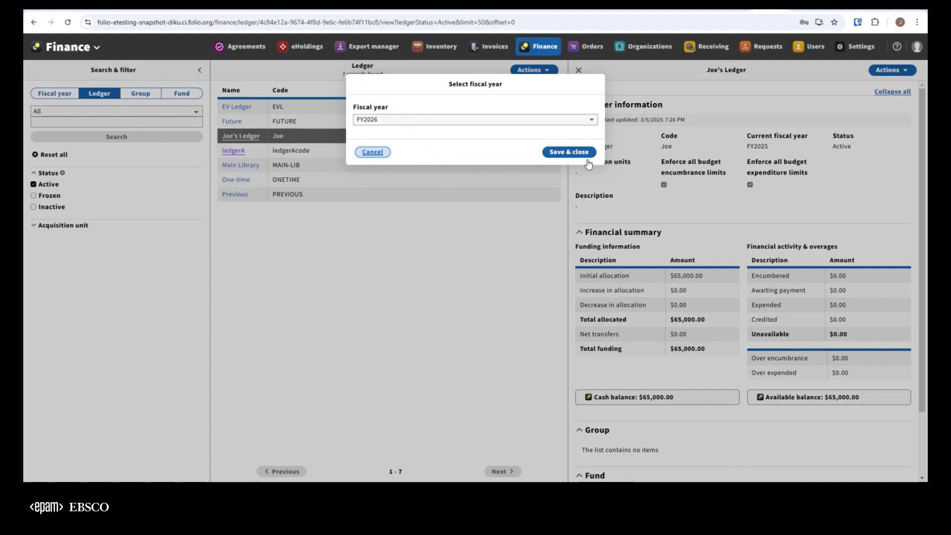
click(518, 123)
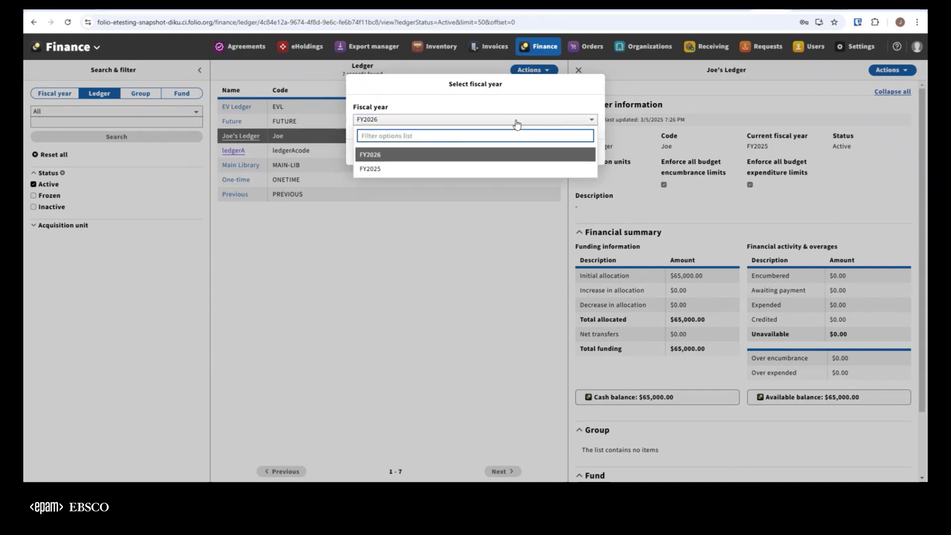
click(399, 170)
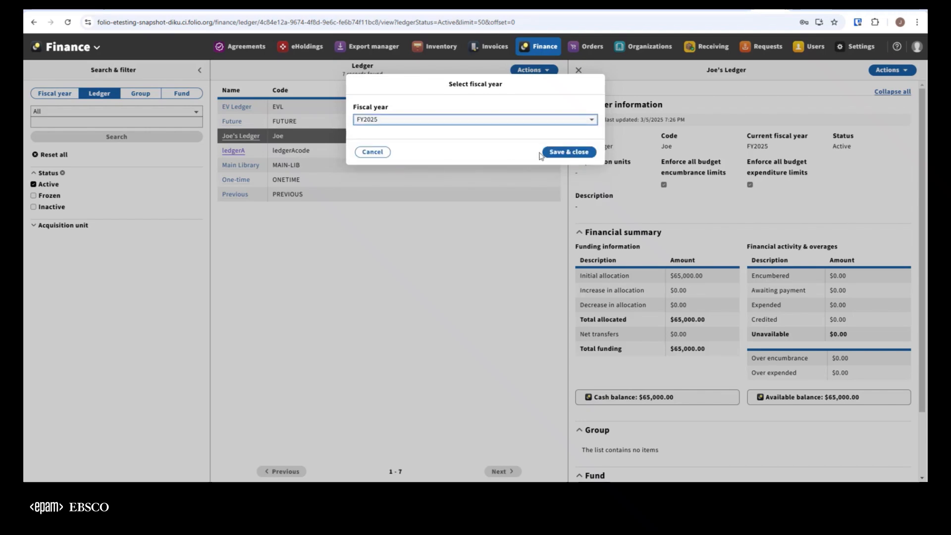
click(557, 153)
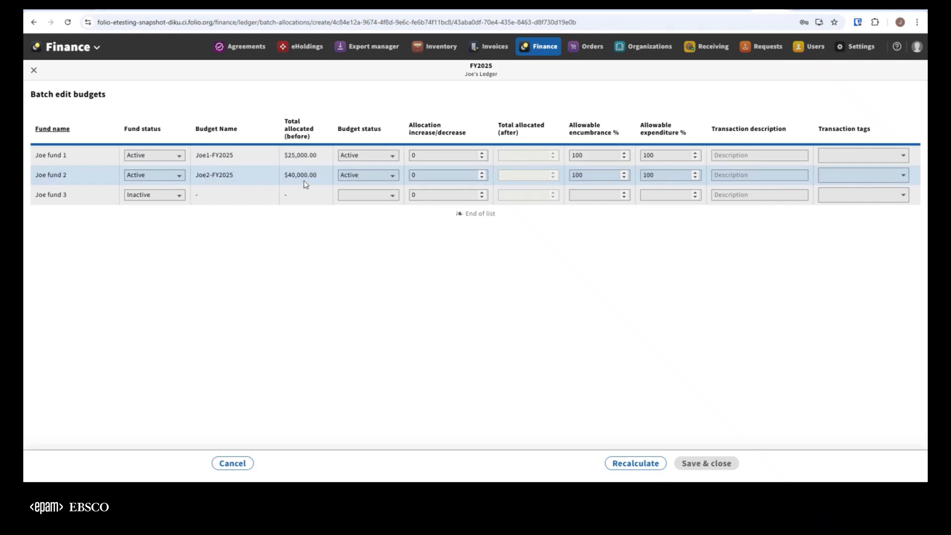
Step: Set both the fund status and the budget status of Joe fund 3 to Active
click(167, 198)
click(155, 219)
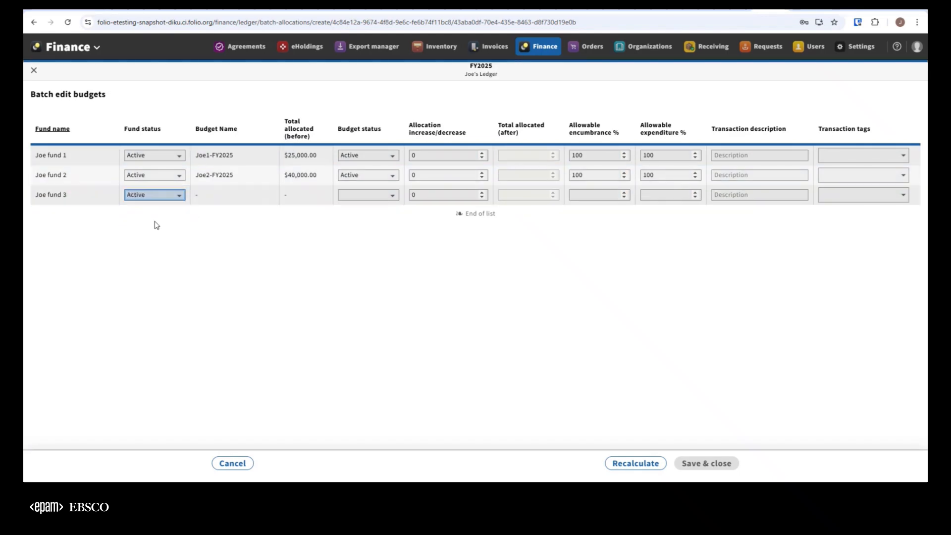
click(365, 195)
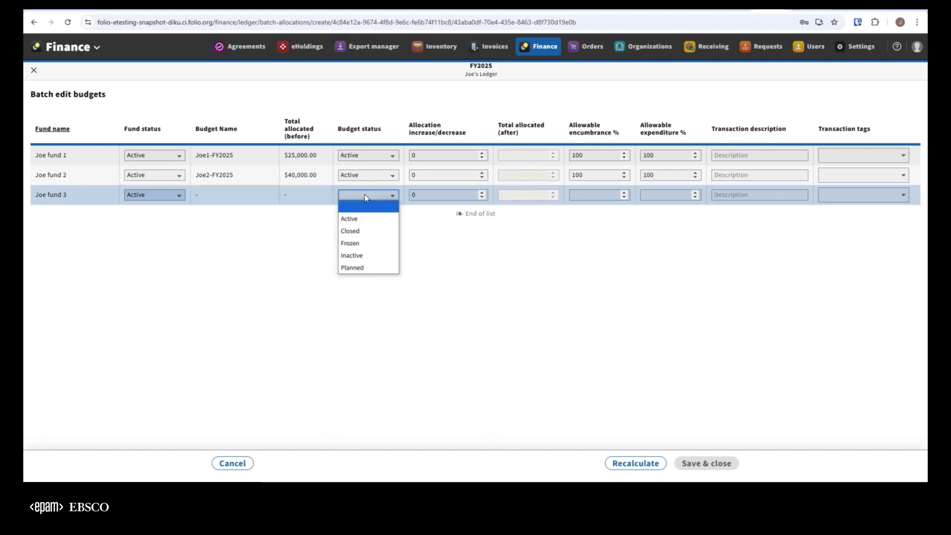
click(359, 221)
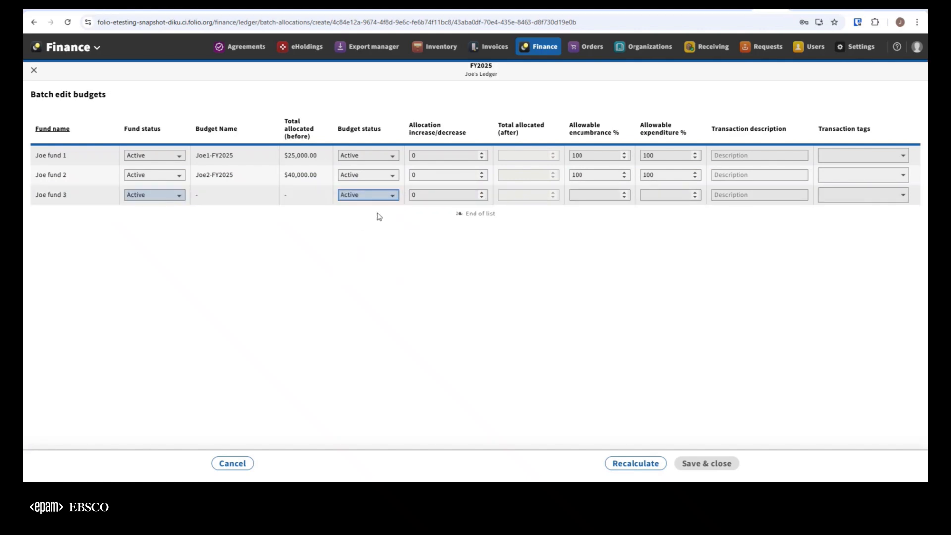
Step: Set the allocation increase for Joe fund 1 to 1000
click(443, 196)
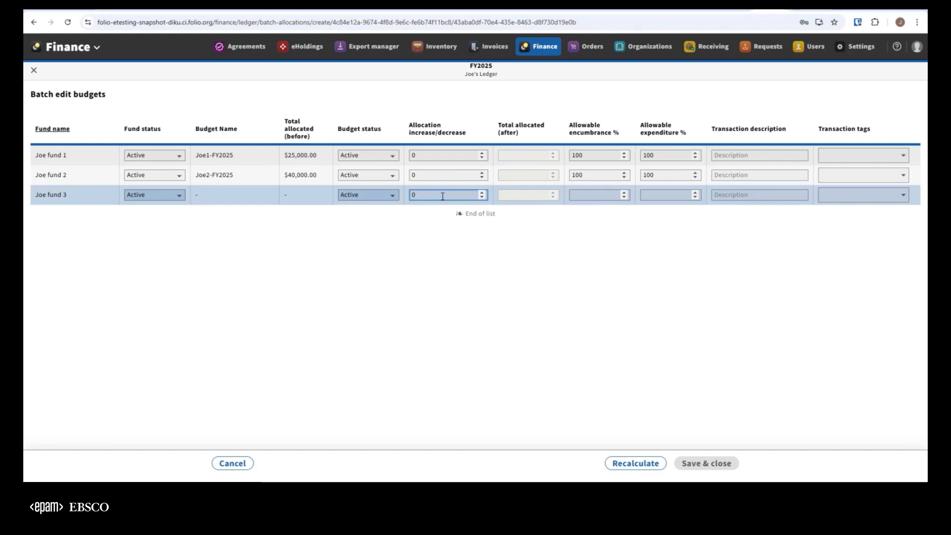
click(427, 156)
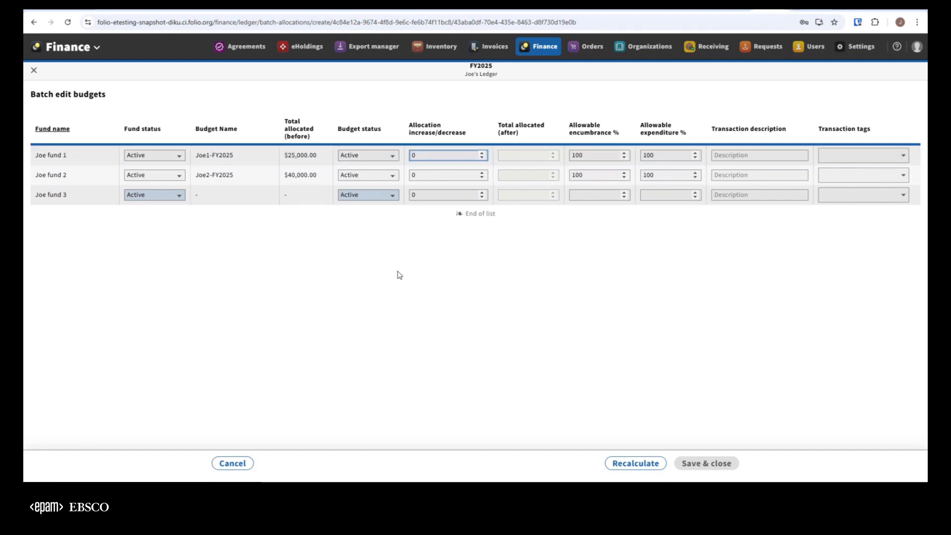
key(BackSpace)
text(1000)
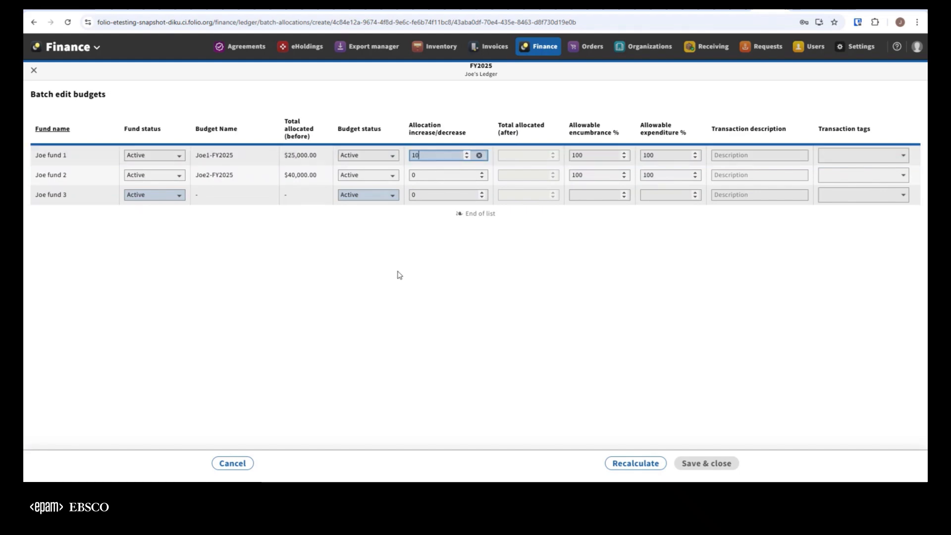
text(0)
Step: Set the allocation change to 10000 for Joe fund 1 and to -5000 for Joe fund 2
click(435, 176)
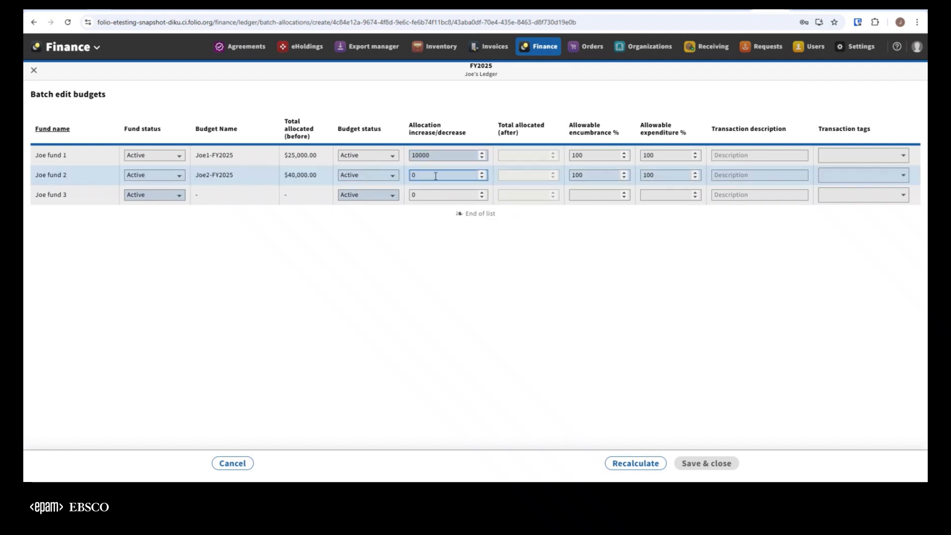
key(BackSpace)
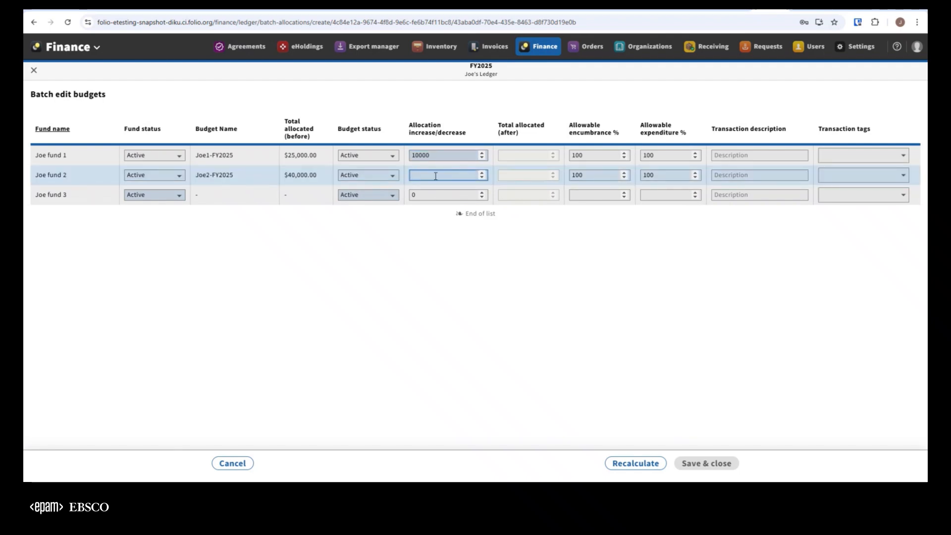
text(-5000)
click(553, 291)
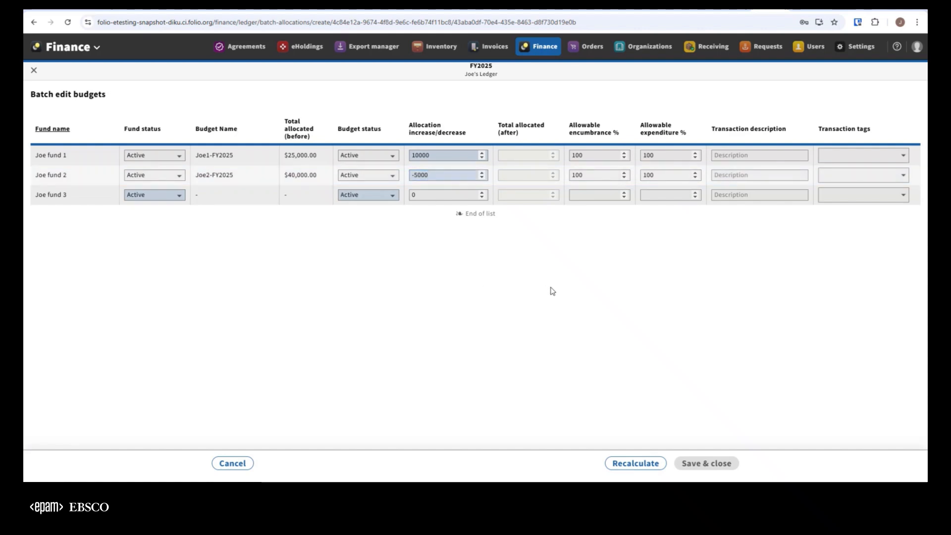
Step: Enter the transaction description "Testing" for Joe fund 1, Joe fund 2 and Joe fund 3
click(737, 156)
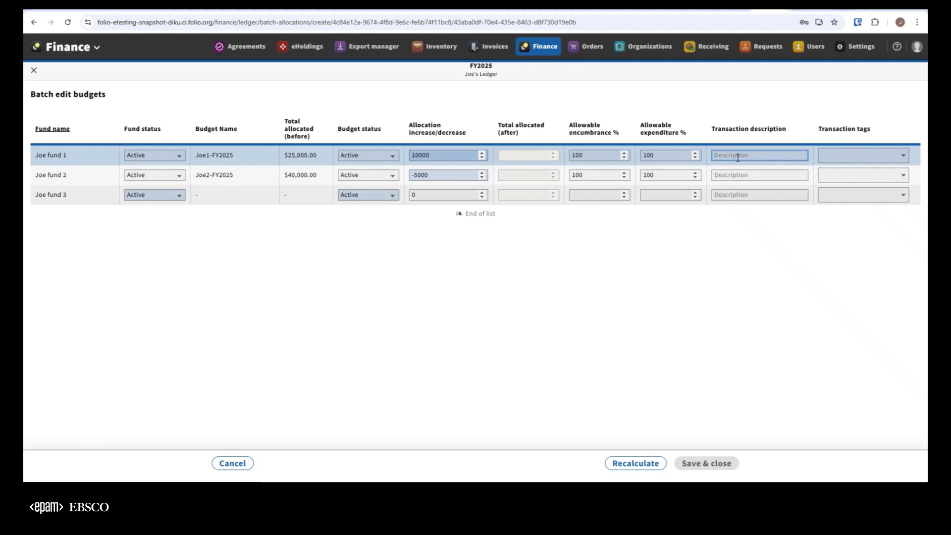
text(Testing)
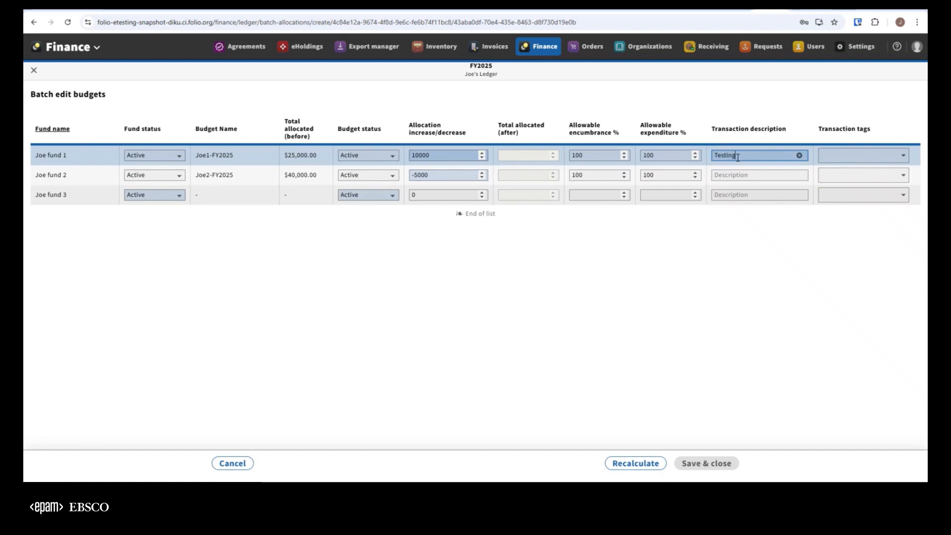
click(735, 174)
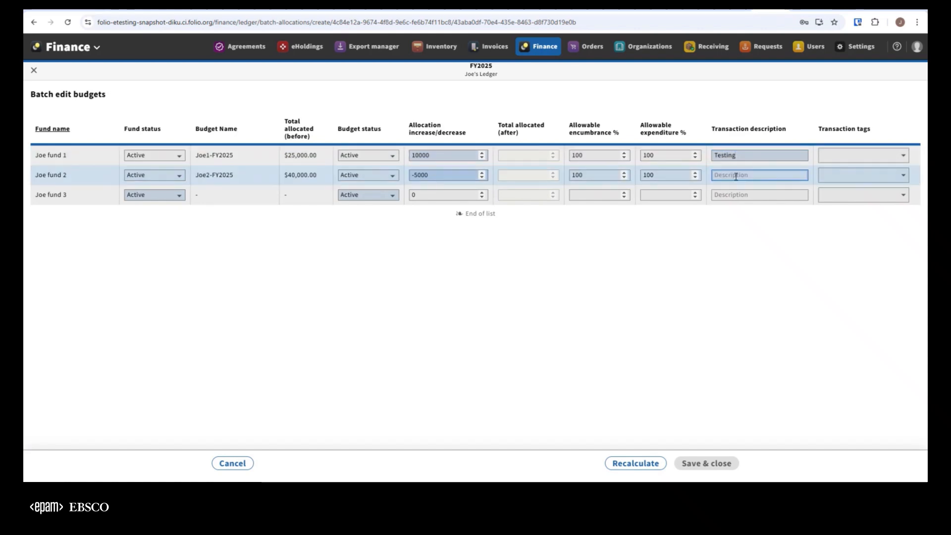
text(Testing)
key(Tab)
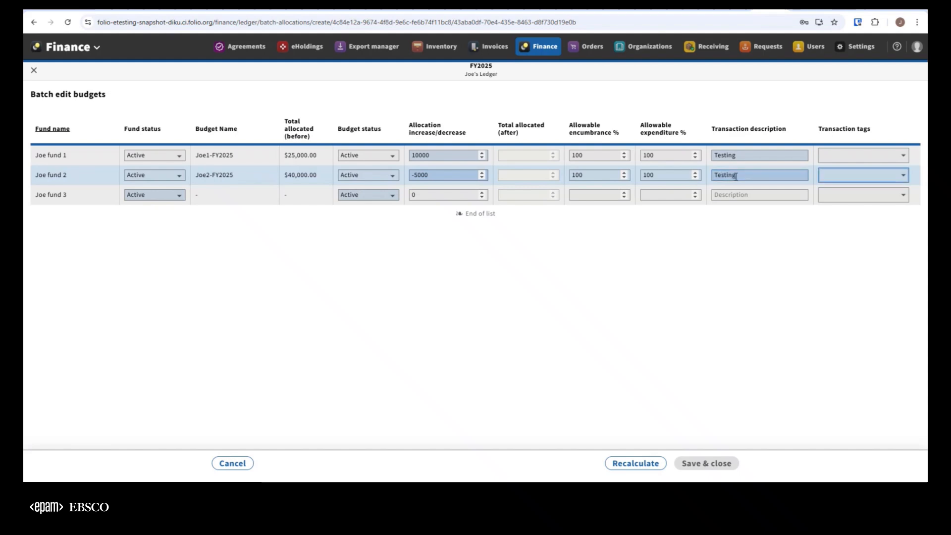
click(725, 198)
text(Tes)
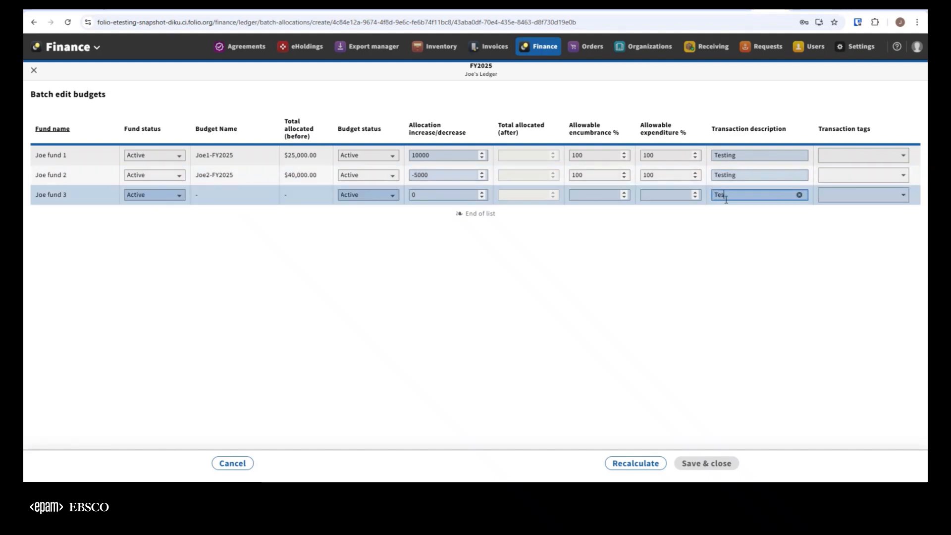
text(ting)
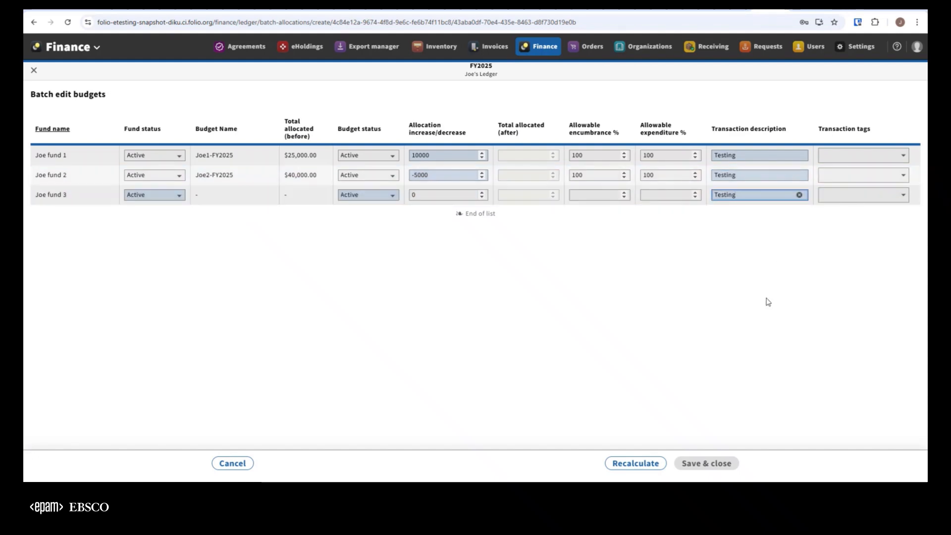
click(763, 283)
Step: Recalculate and save the batch budget edits, and check the fund allocations in Joe's Ledger
click(639, 464)
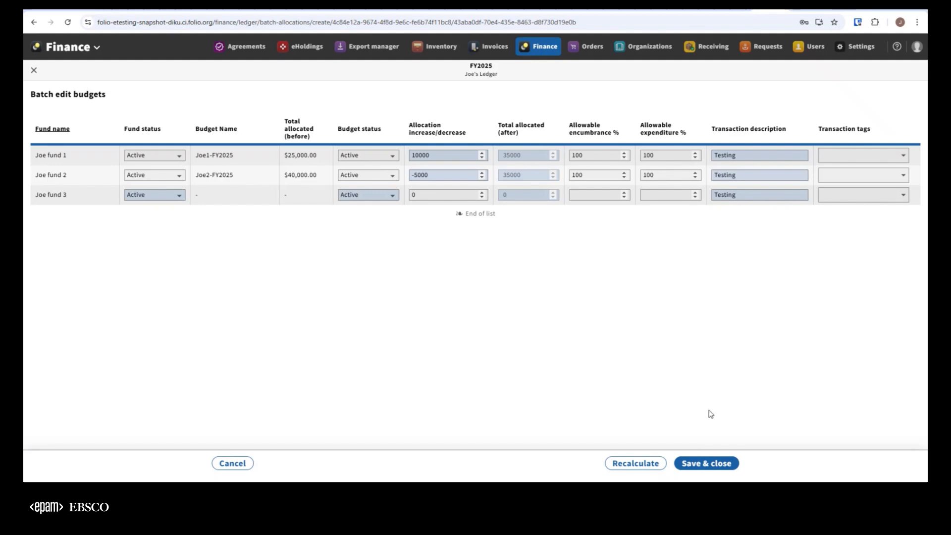
click(706, 463)
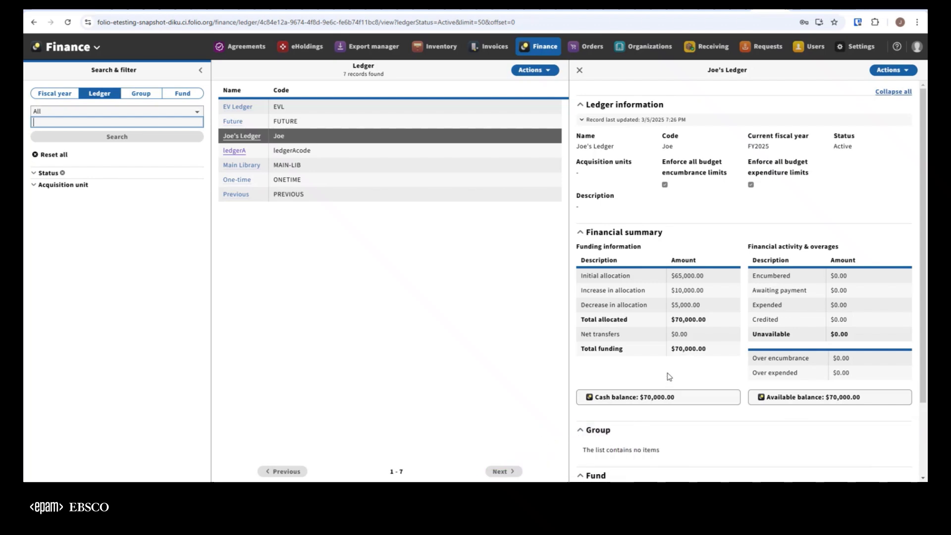
scroll(669, 377, down, 3)
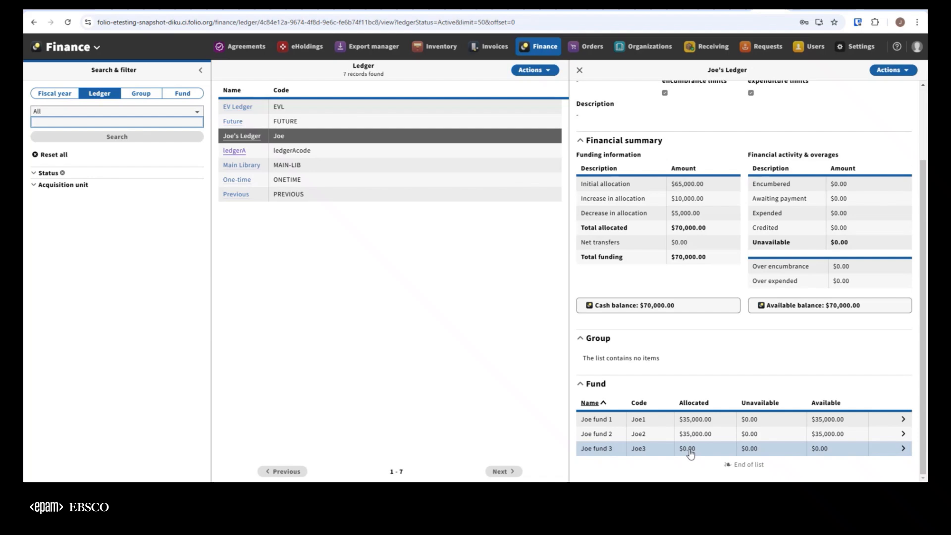
scroll(690, 453, up, 3)
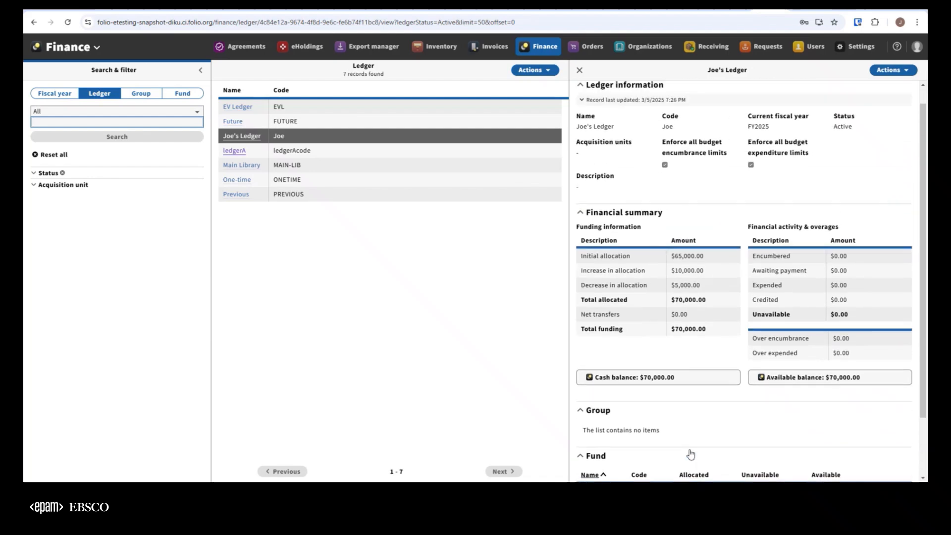
Step: Start another batch allocation for Joe's Ledger with fiscal year FY2025
click(891, 69)
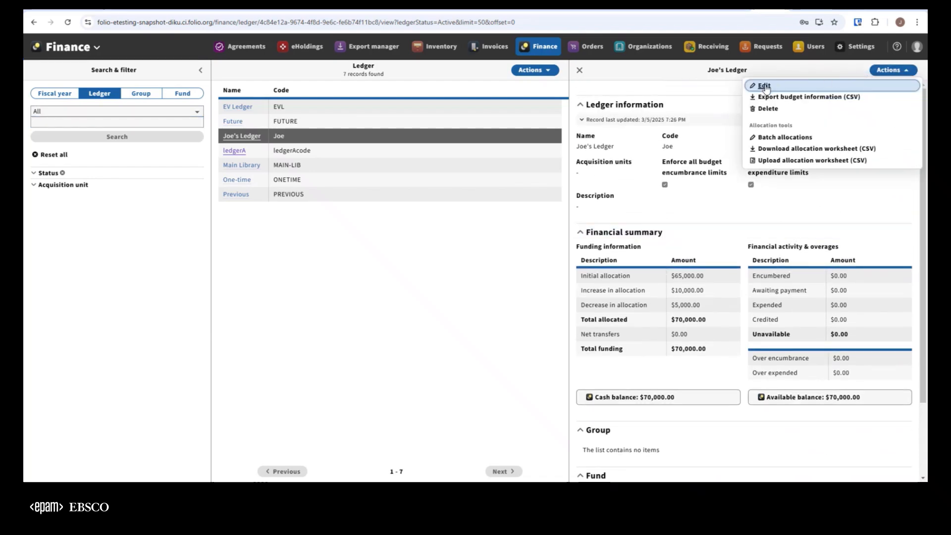
click(771, 139)
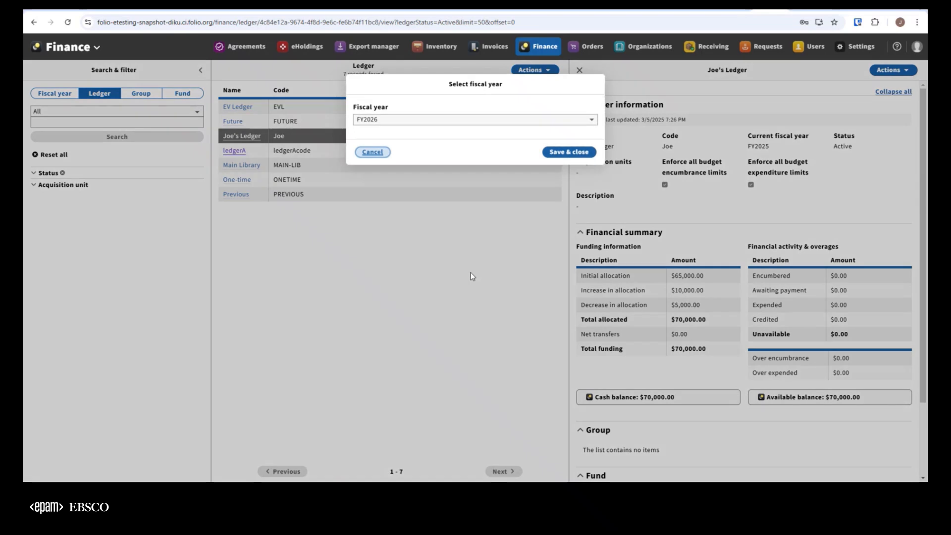
click(503, 123)
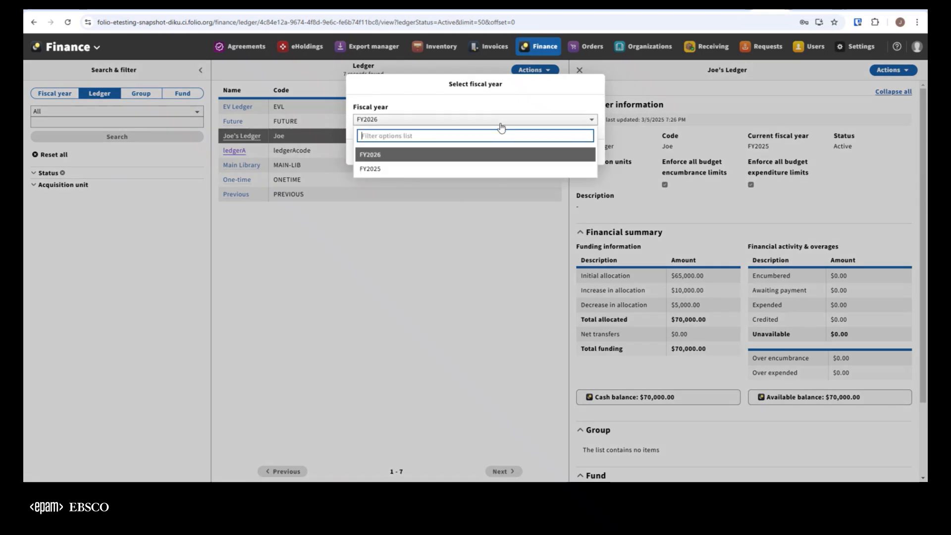
click(386, 170)
click(560, 151)
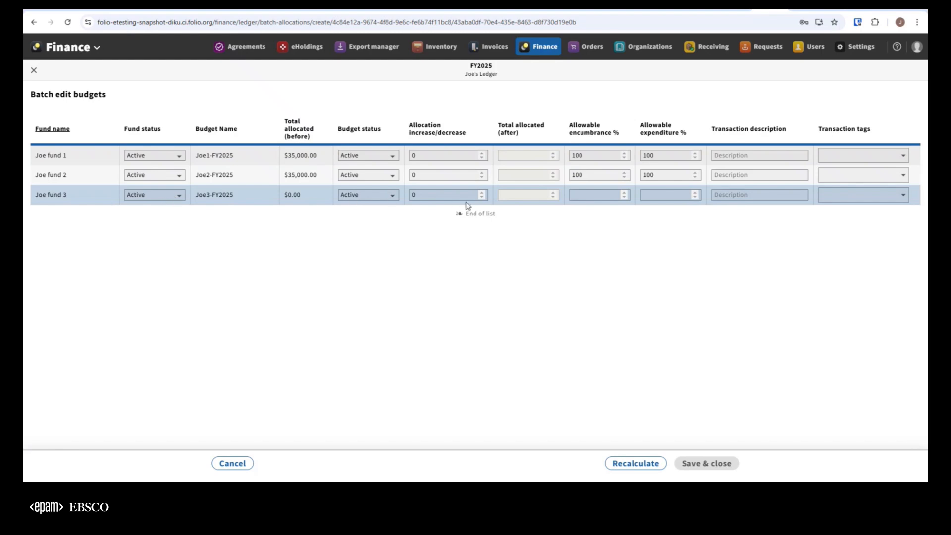
Step: Set the allocation increase for Joe fund 3 to 25000 with the transaction description "oops"
click(440, 196)
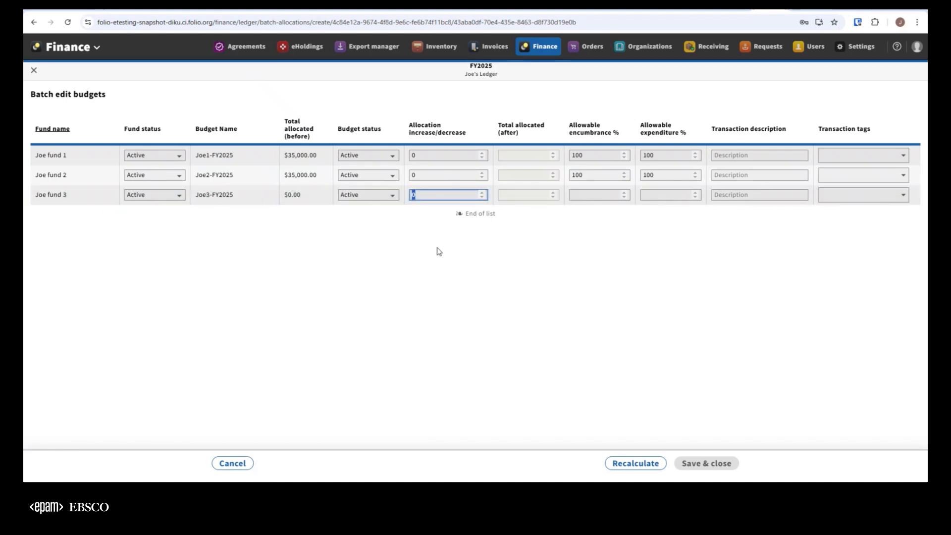
text(25000)
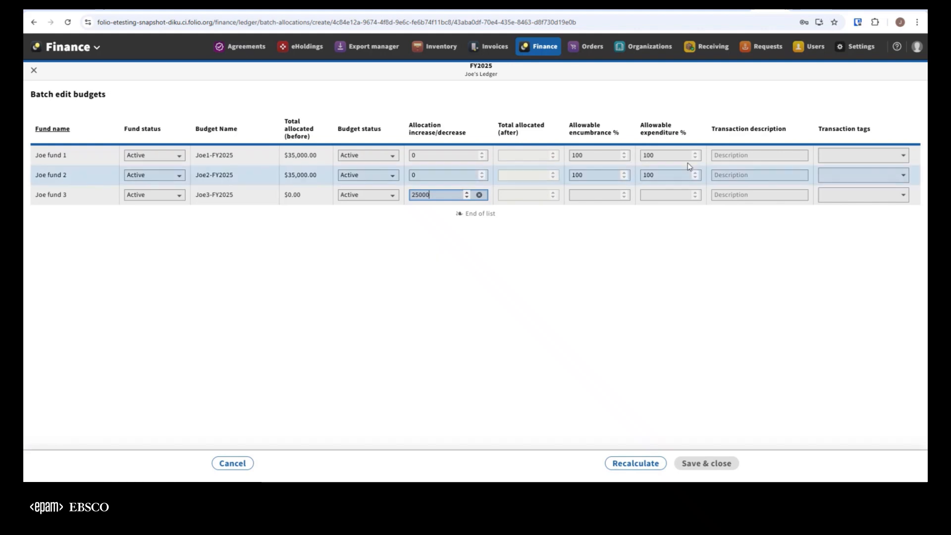
click(733, 196)
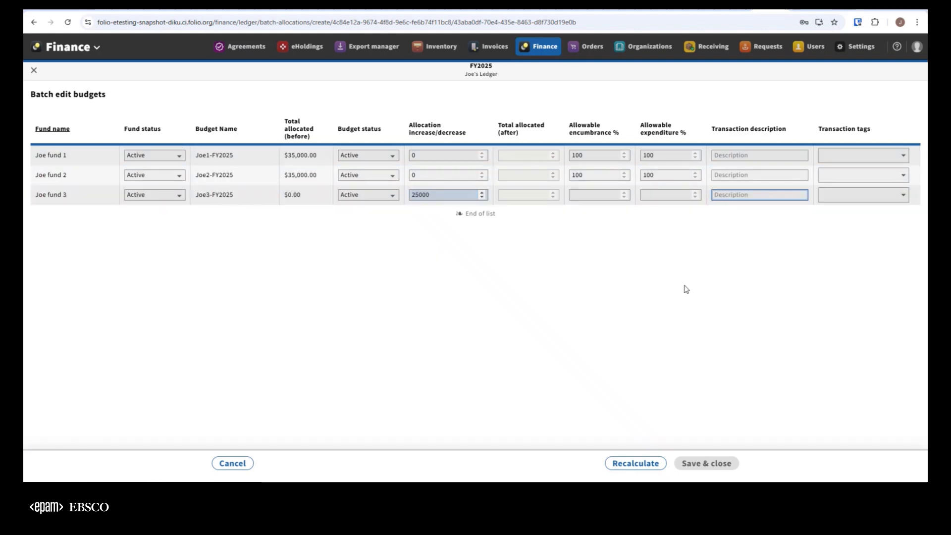
text(oops)
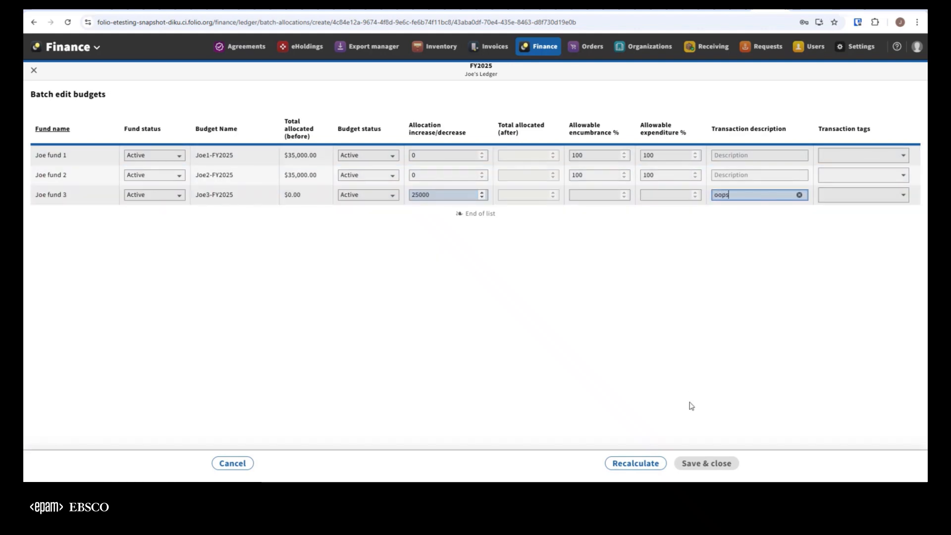
Step: Recalculate and save the Joe fund 3 allocation, and review the ledger's financial summary and fund list
click(635, 465)
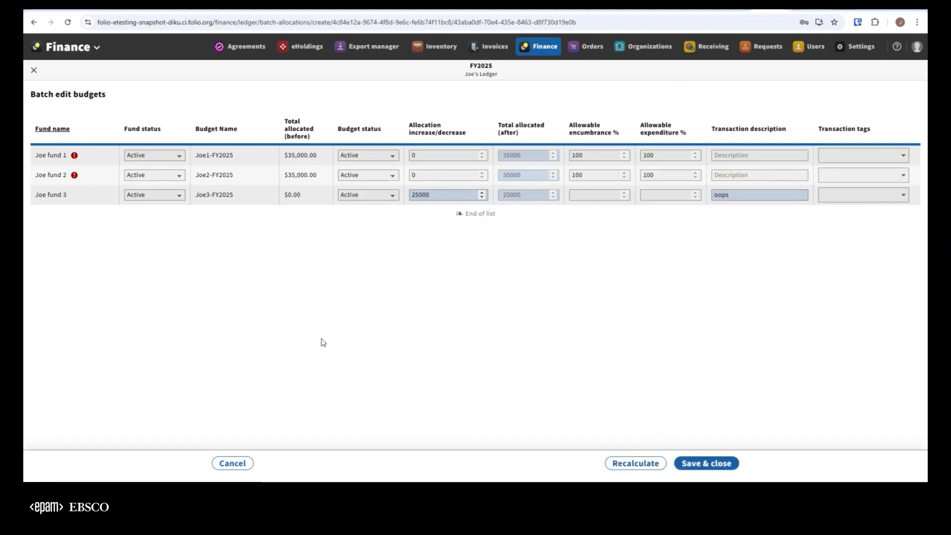
mouse_move(74, 156)
click(704, 461)
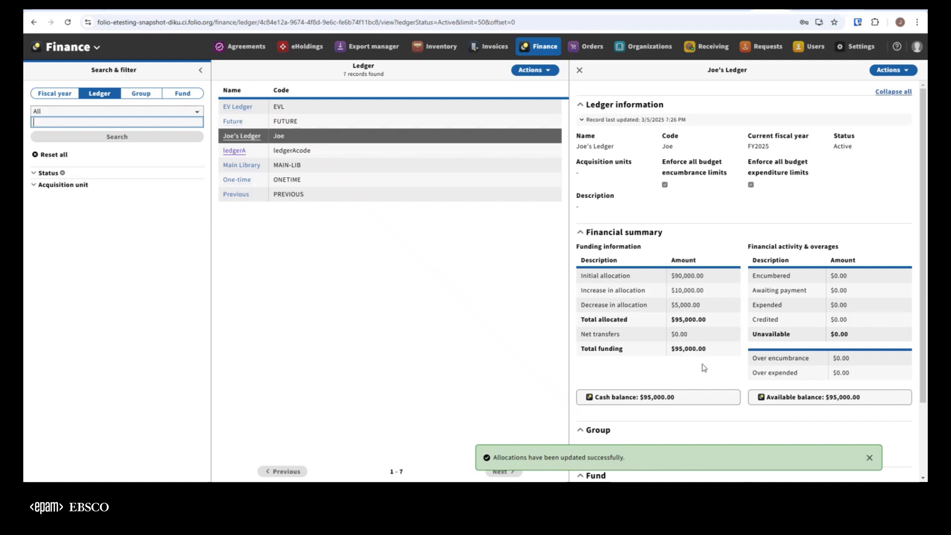
click(869, 457)
scroll(845, 427, down, 2)
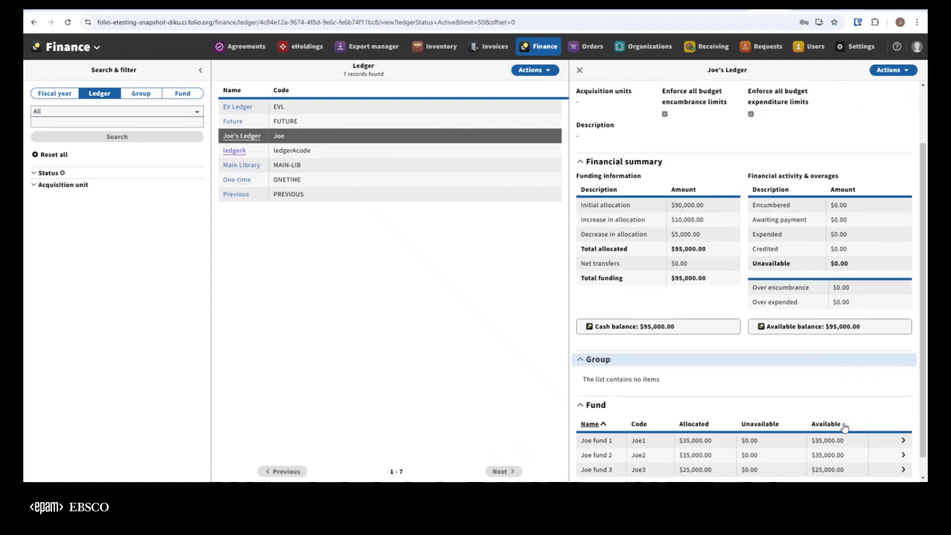
scroll(844, 427, down, 1)
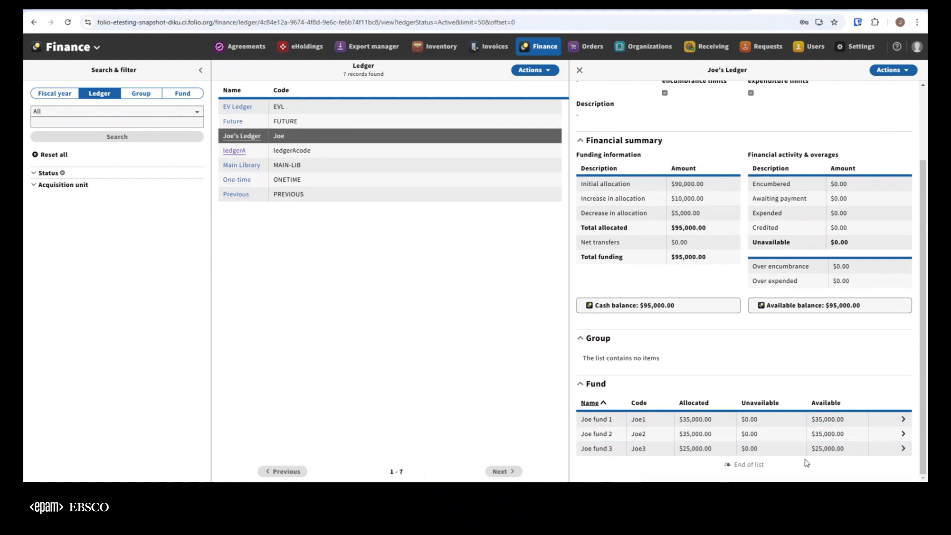
scroll(792, 376, up, 3)
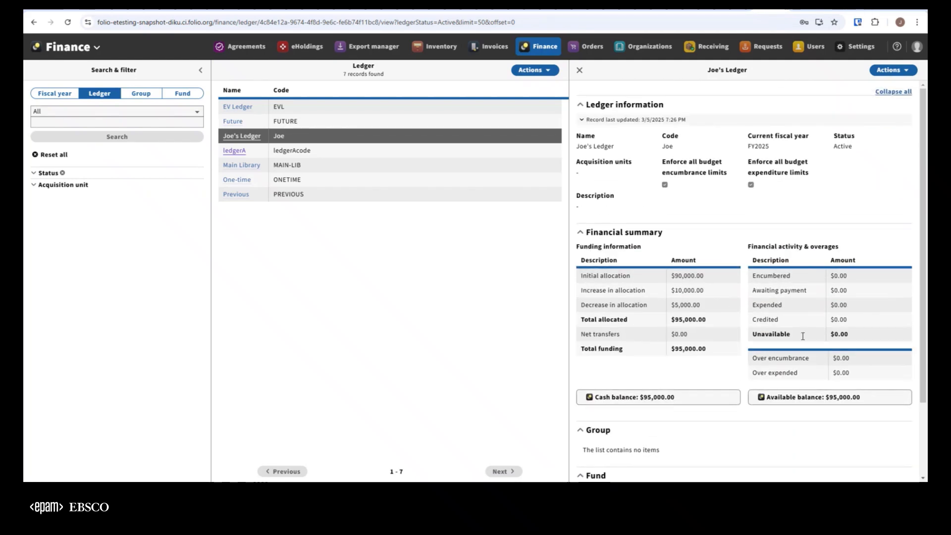
Step: Start batch allocations for Joe's Ledger with fiscal year FY2026
click(901, 71)
click(900, 74)
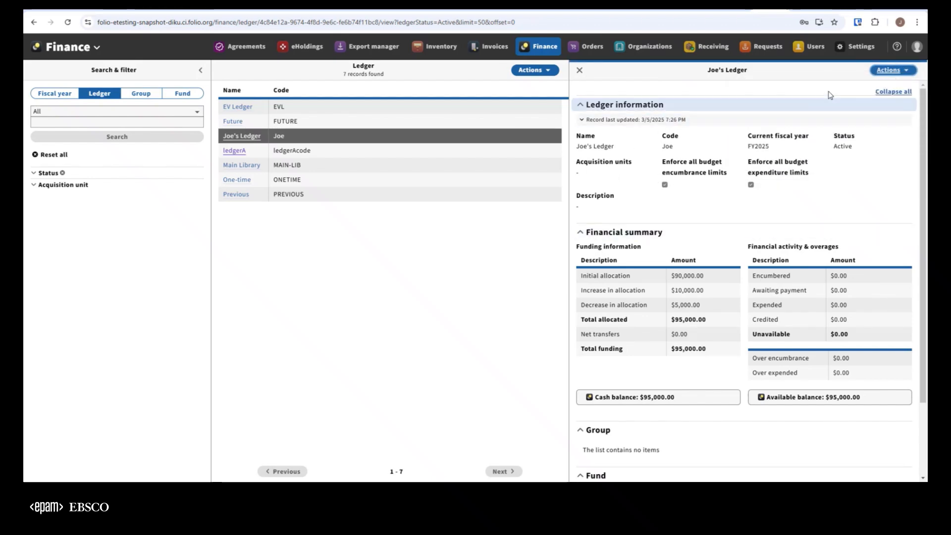
click(900, 71)
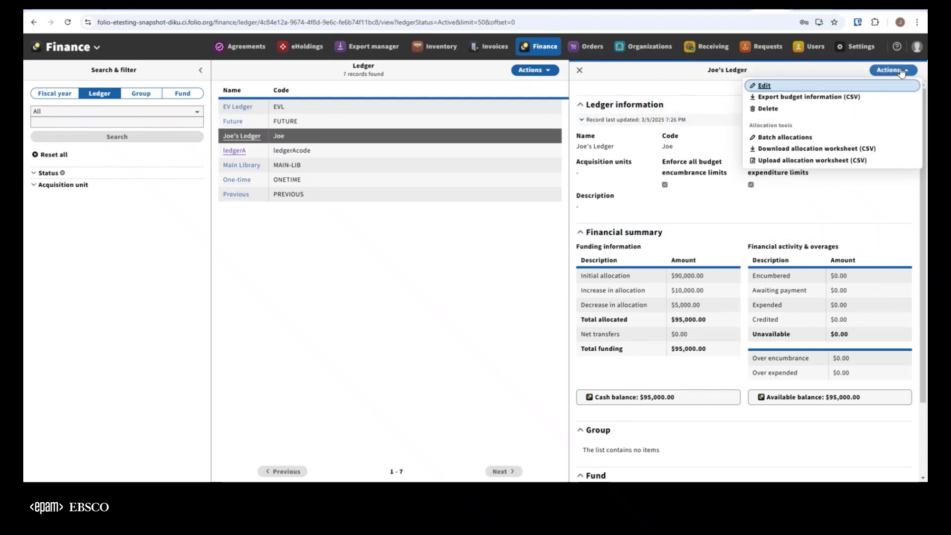
click(804, 138)
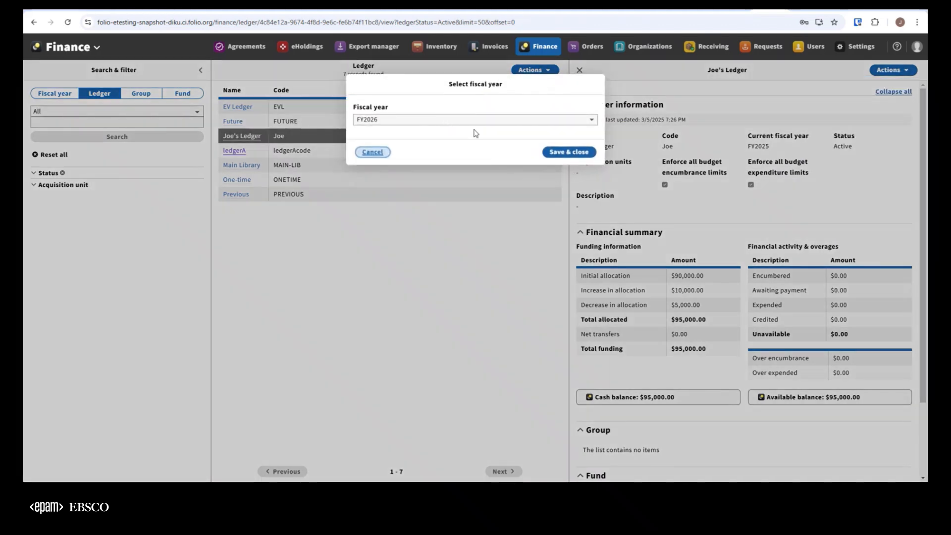
click(566, 154)
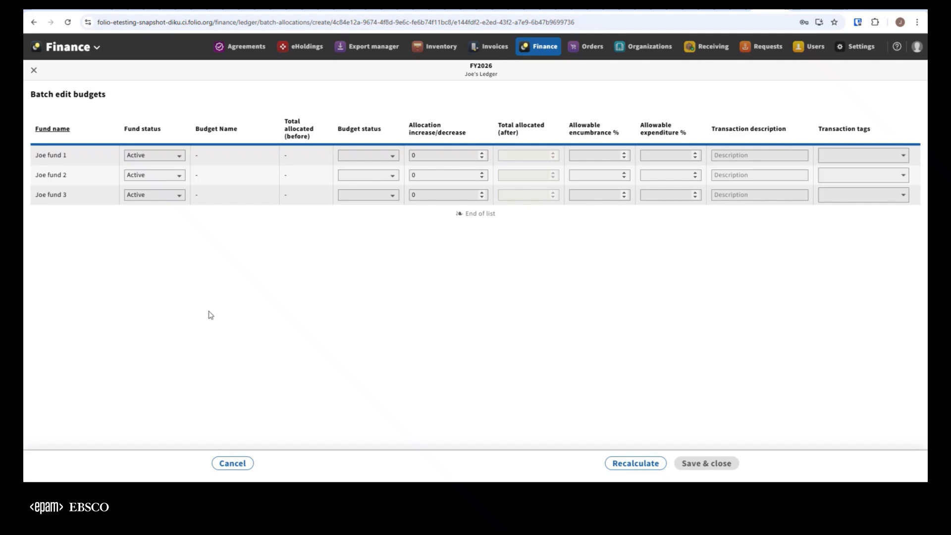
Step: Set the FY2026 allocation increases to 50000 for Joe fund 1, 40000 for Joe fund 2 and 25000 for Joe fund 3
click(418, 154)
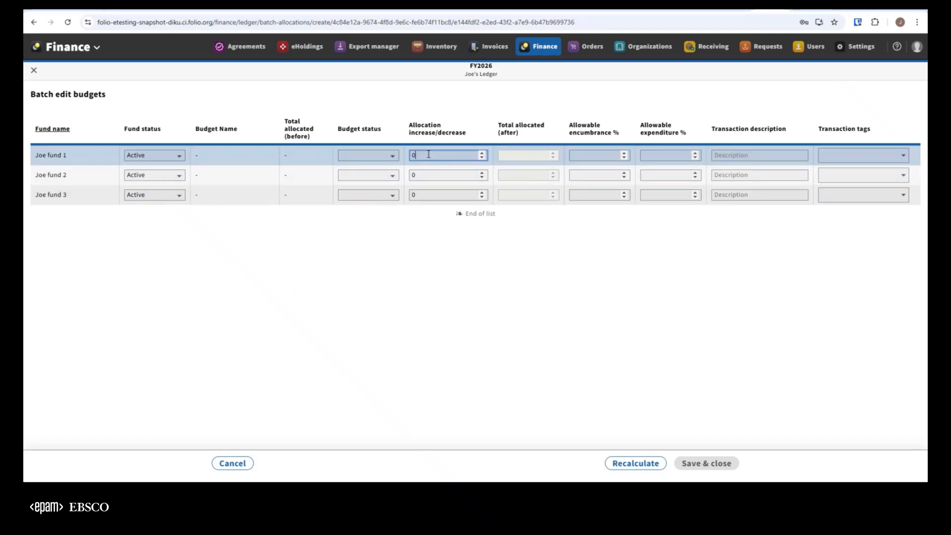
double_click(455, 151)
text(50000)
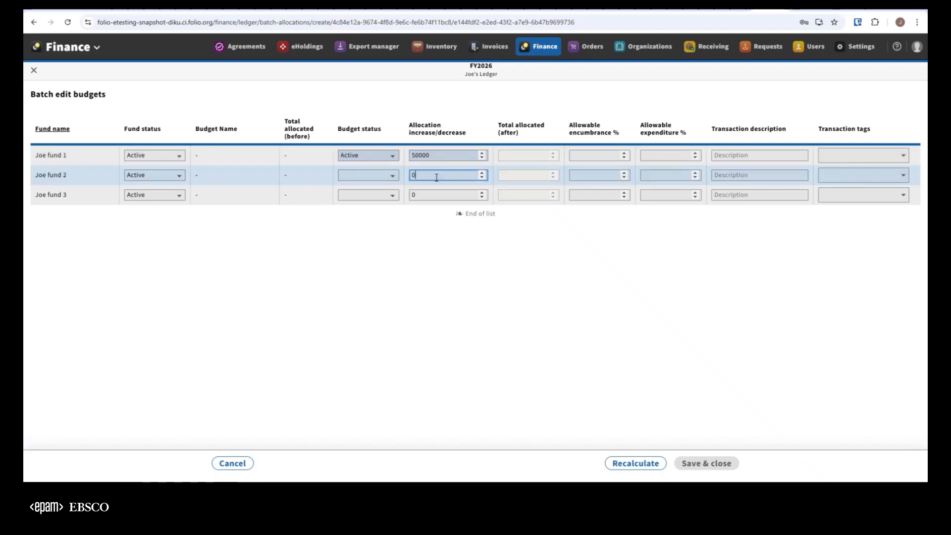
click(420, 177)
text(40000)
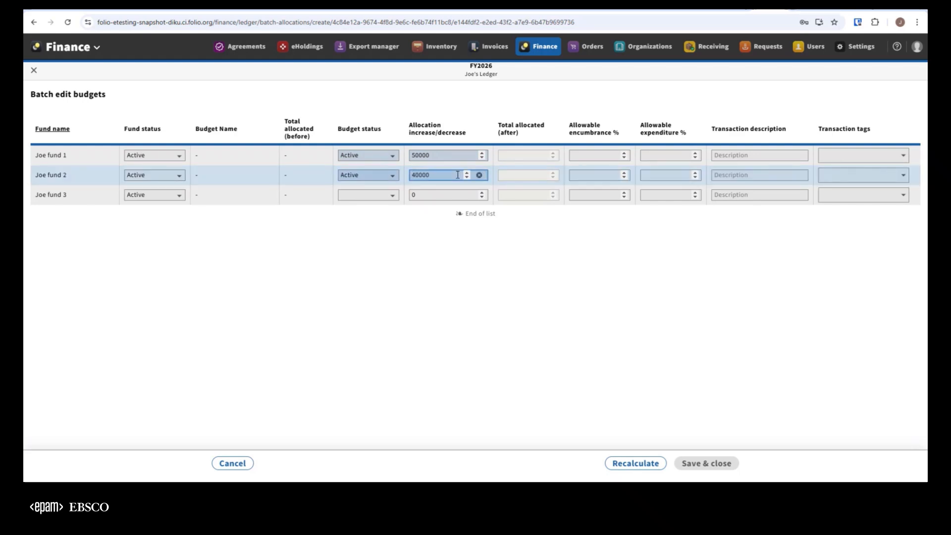
click(415, 197)
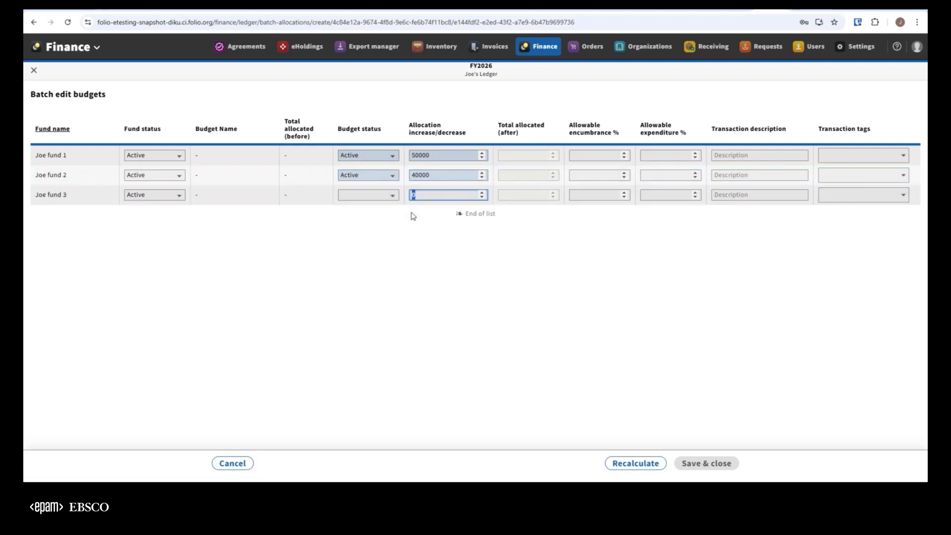
text(25000)
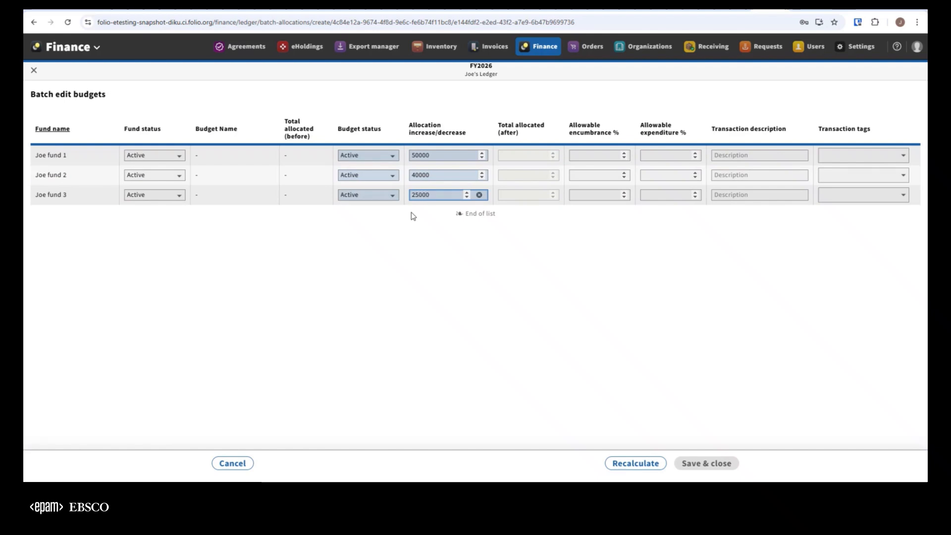
Step: Recalculate and save the FY2026 batch allocations, dismiss the notifications, and review the ledger's financial summary and fund list
click(637, 462)
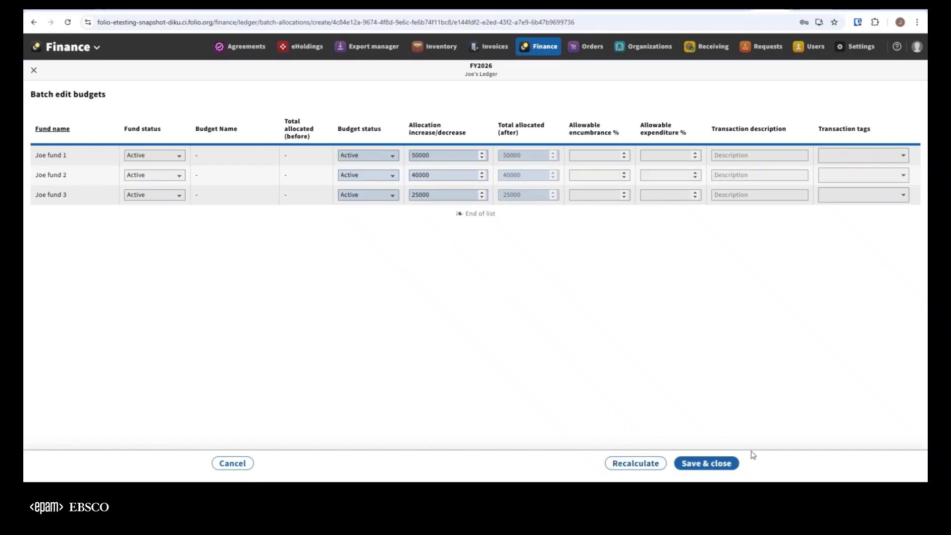
click(721, 462)
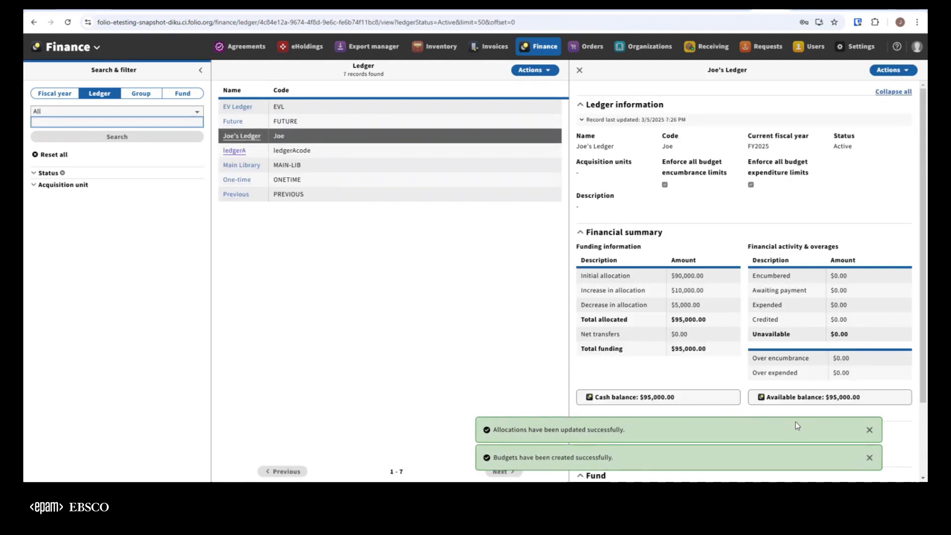
click(868, 430)
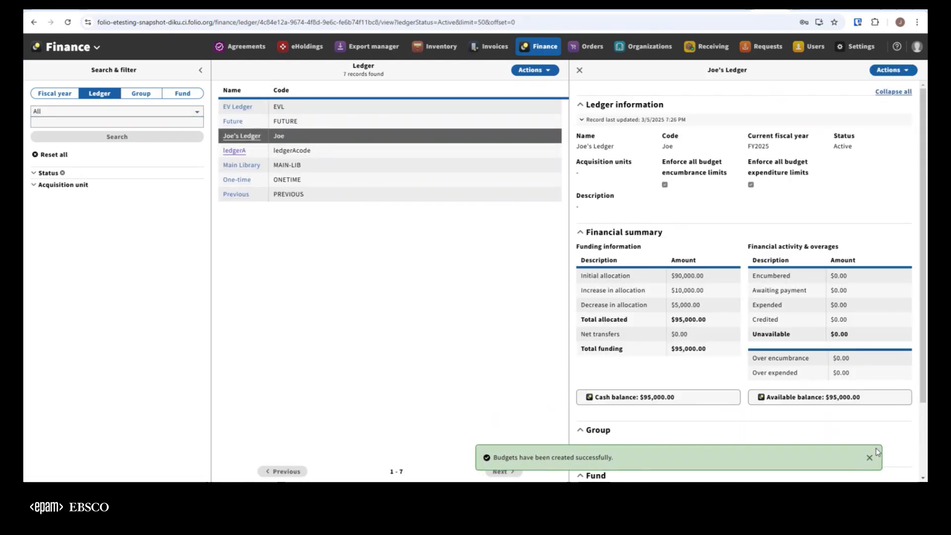
click(868, 458)
scroll(832, 371, down, 2)
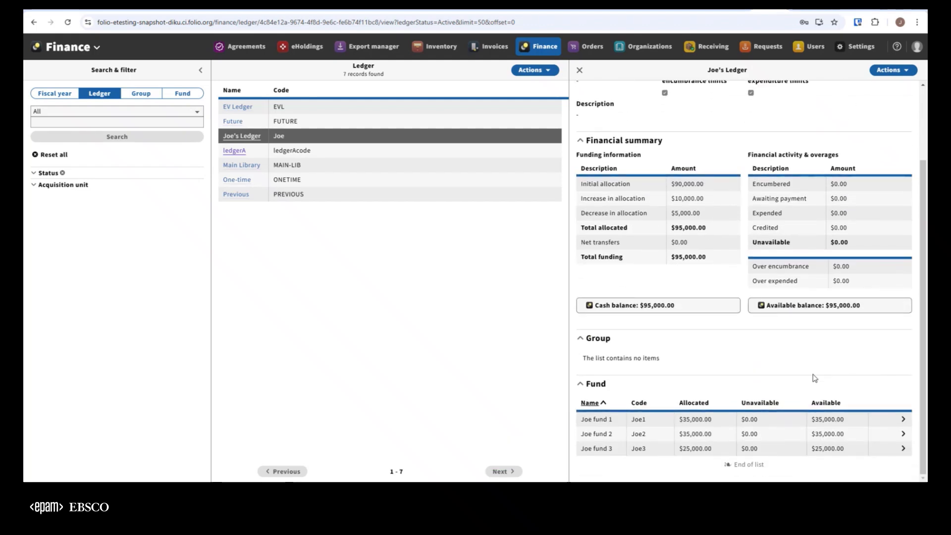
scroll(803, 381, up, 2)
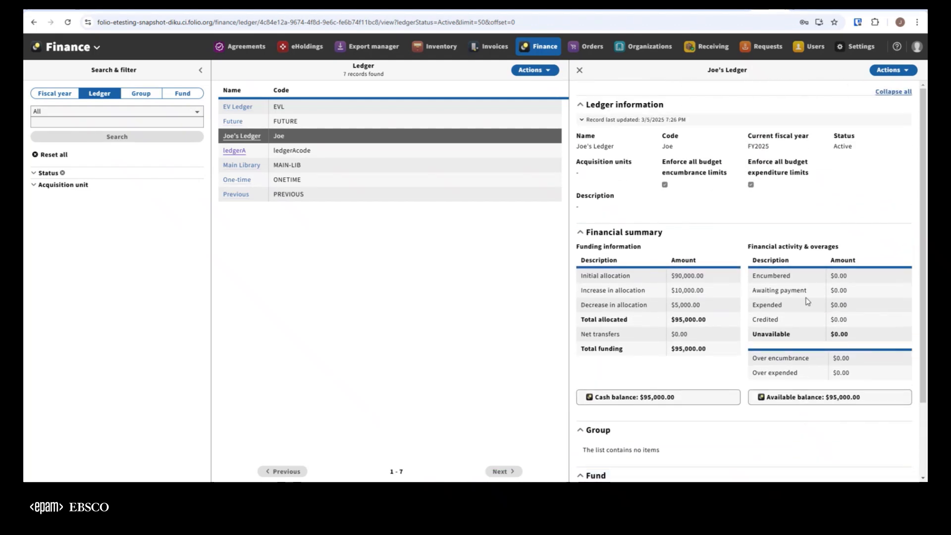
scroll(805, 318, down, 2)
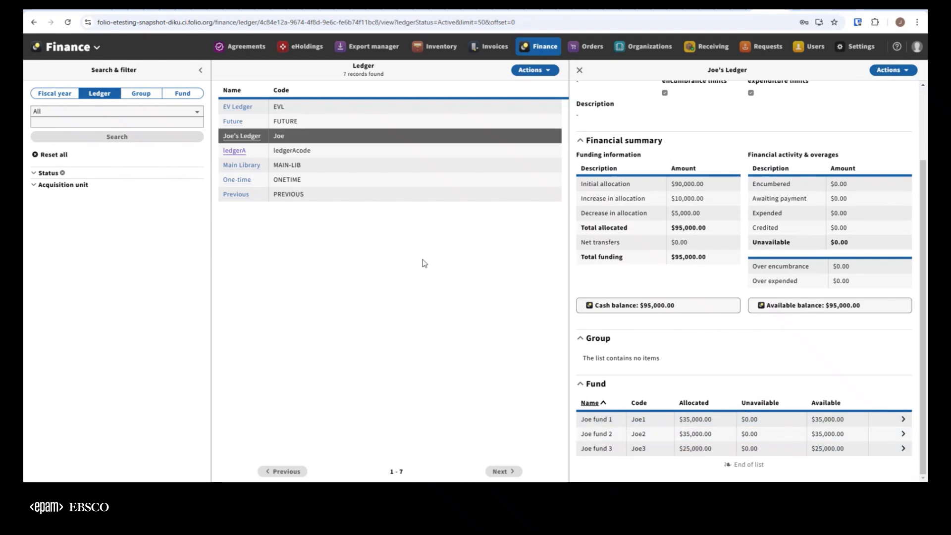
click(642, 427)
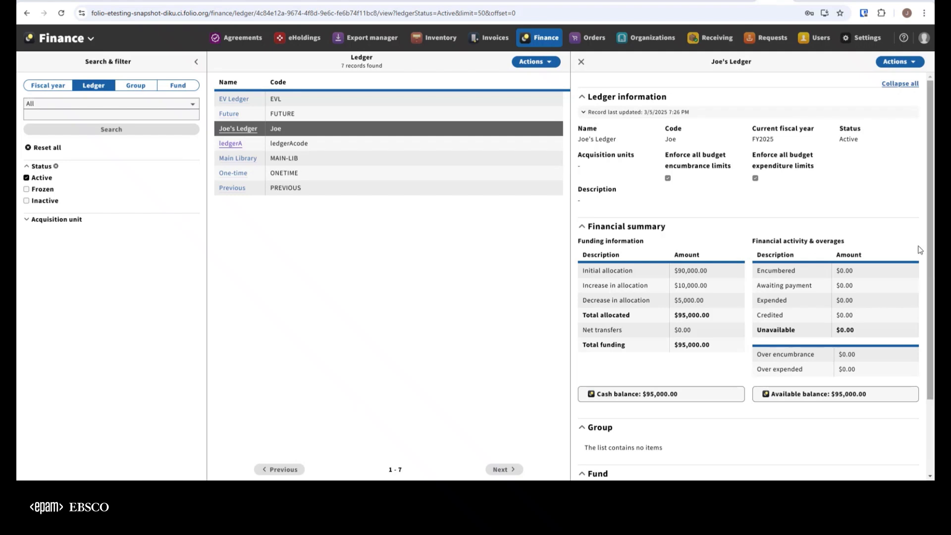
Step: Download the allocation worksheet of Joe's Ledger as CSV for fiscal year FY2025
click(895, 67)
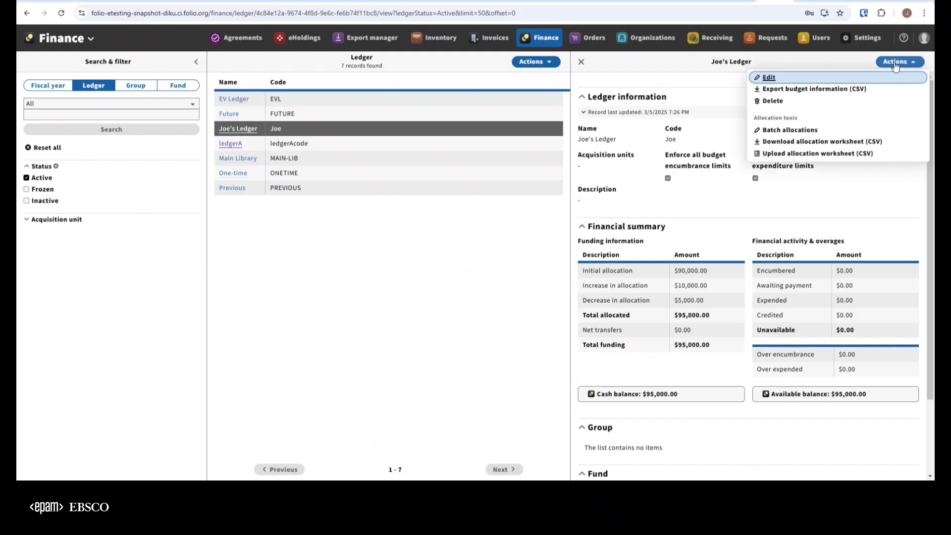
click(895, 67)
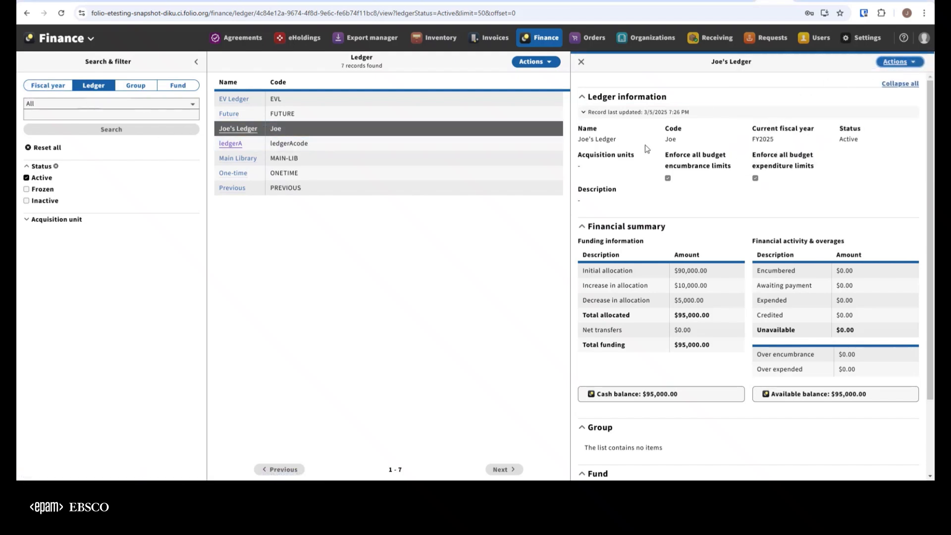
click(902, 62)
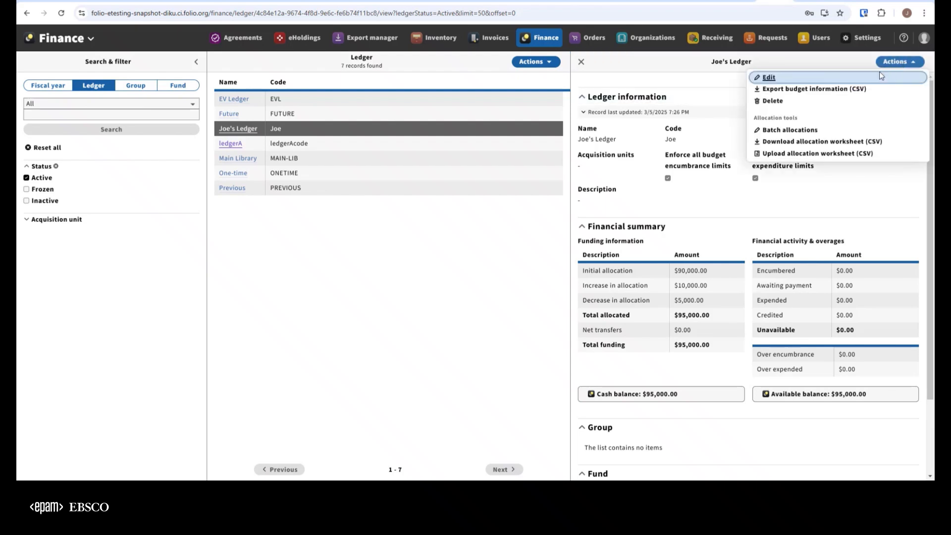
click(811, 143)
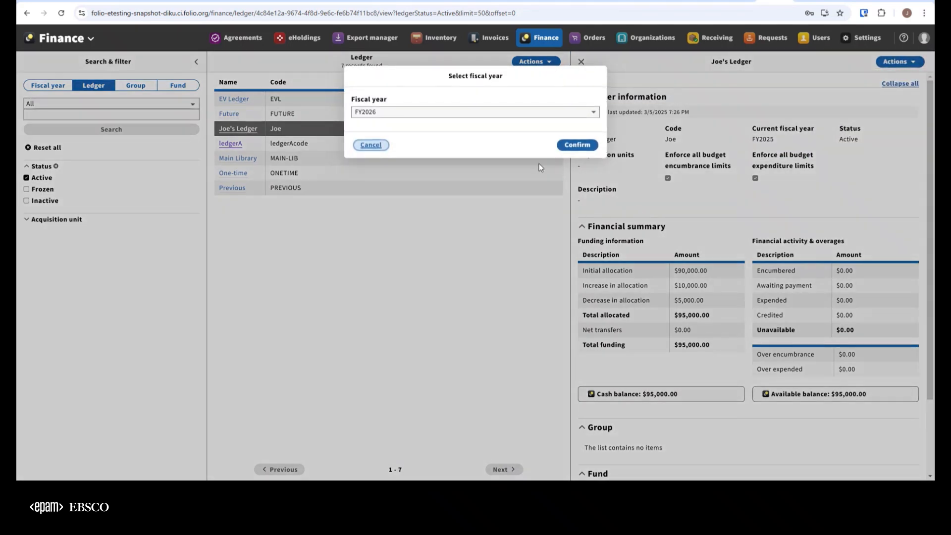
click(524, 113)
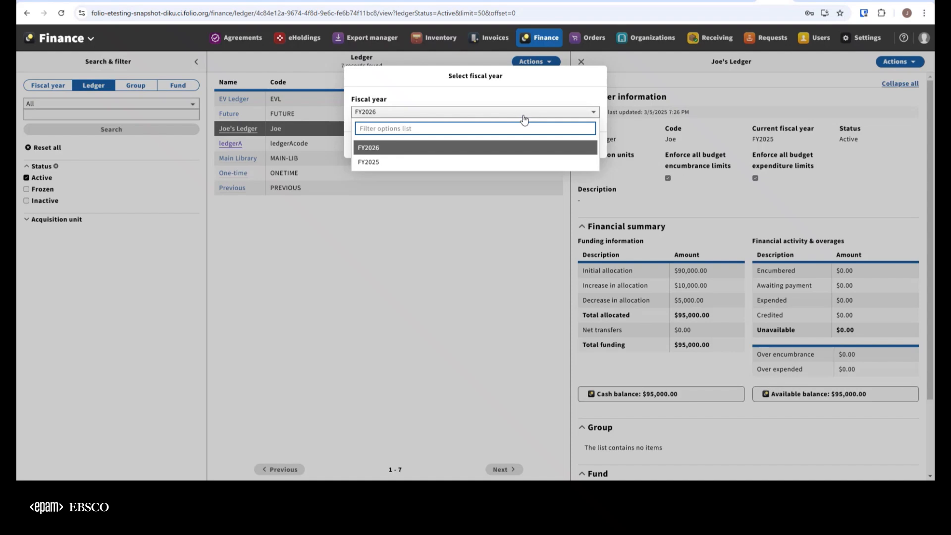
click(393, 163)
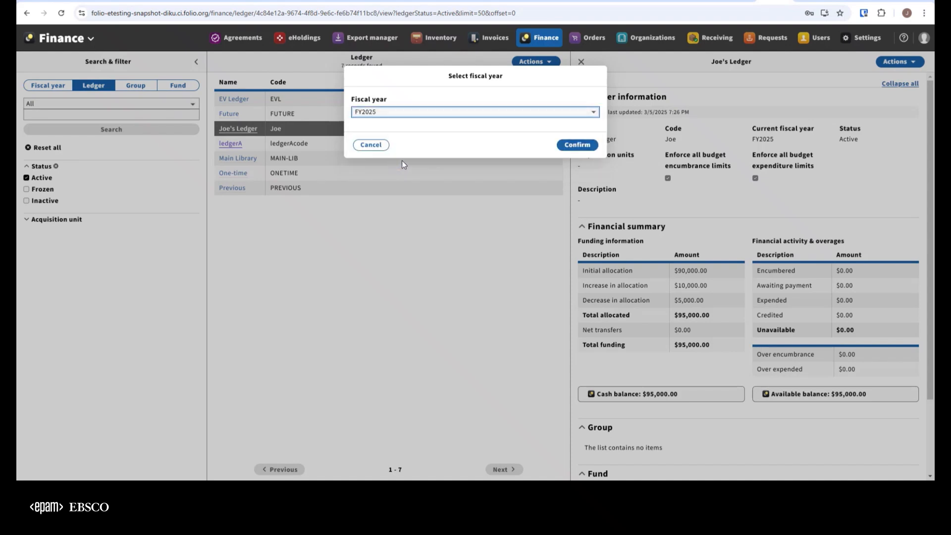
click(570, 146)
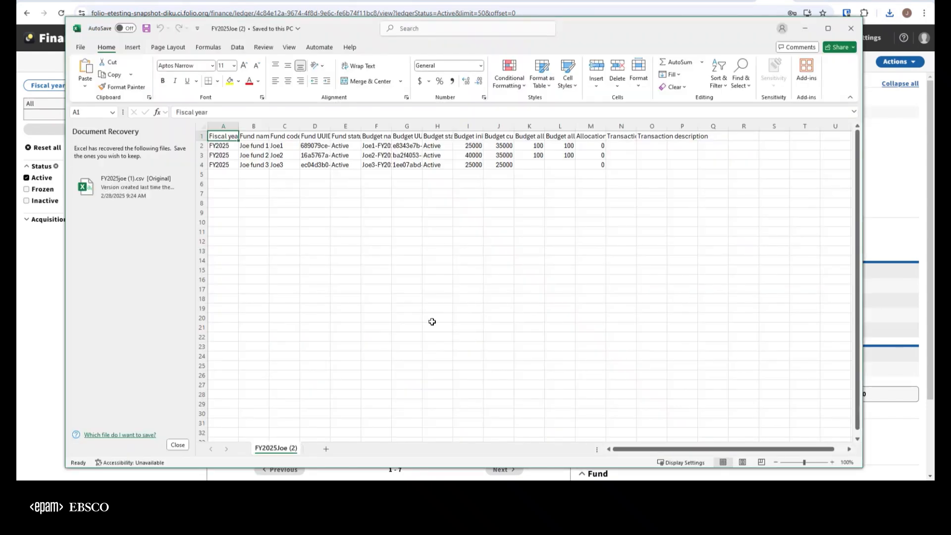
Step: In the Excel worksheet, dismiss Document Recovery and widen the fiscal year, fund, budget name, budget allocation and allocation adjustment columns
click(178, 444)
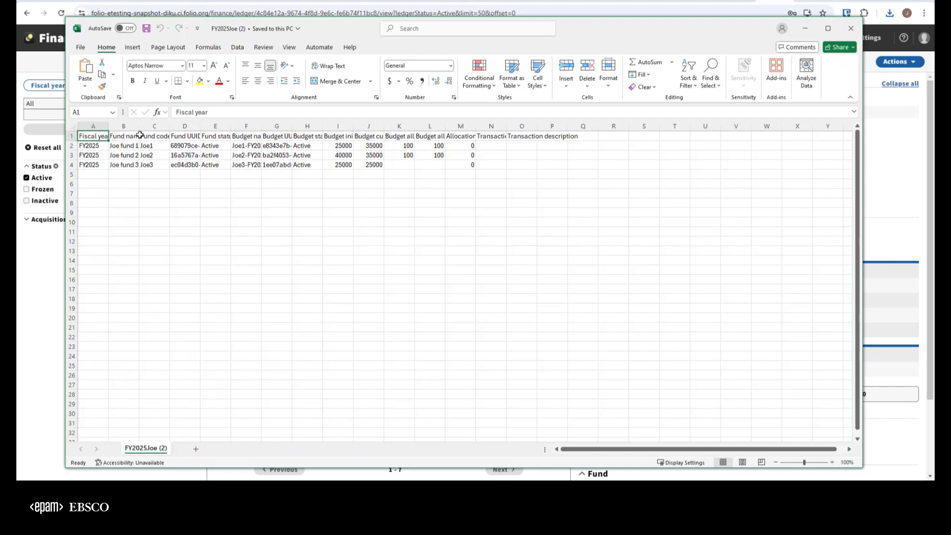
drag(140, 126, 188, 127)
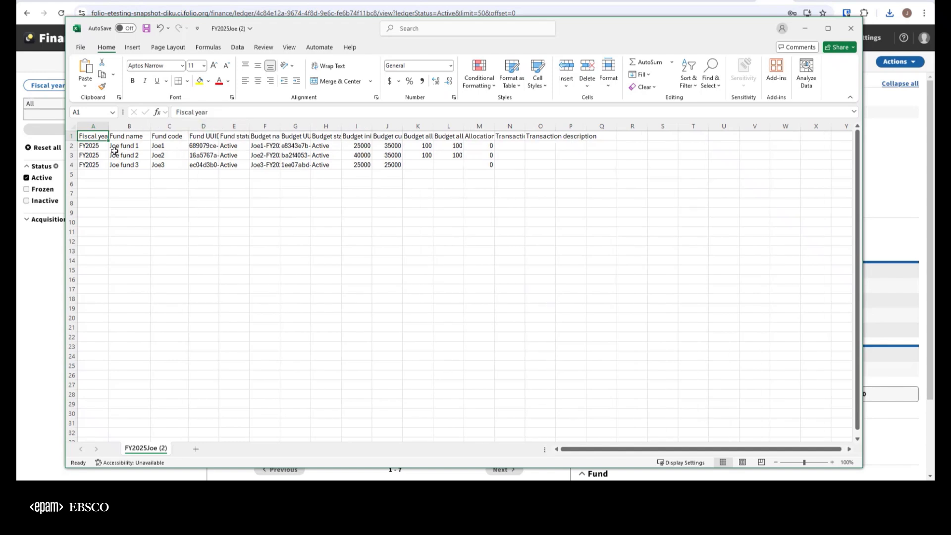
drag(108, 127, 115, 127)
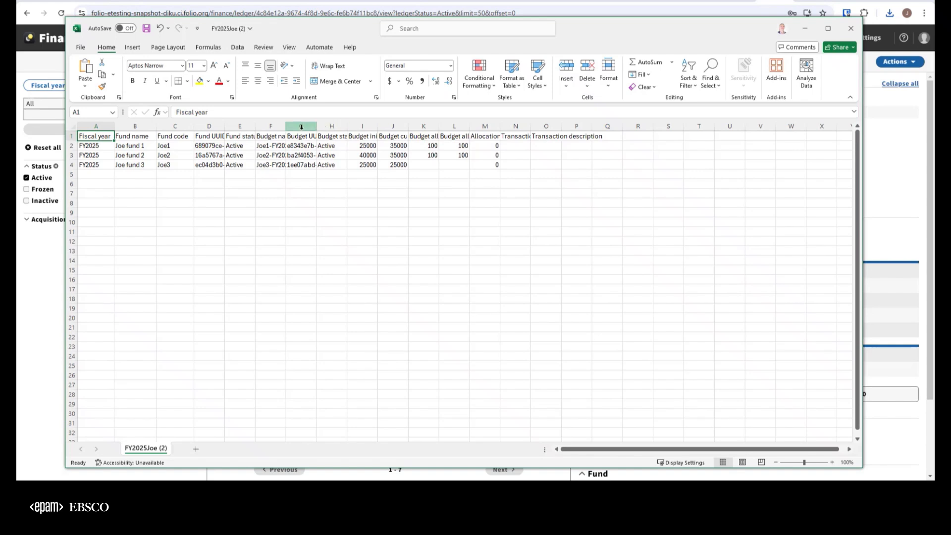
drag(295, 127, 308, 127)
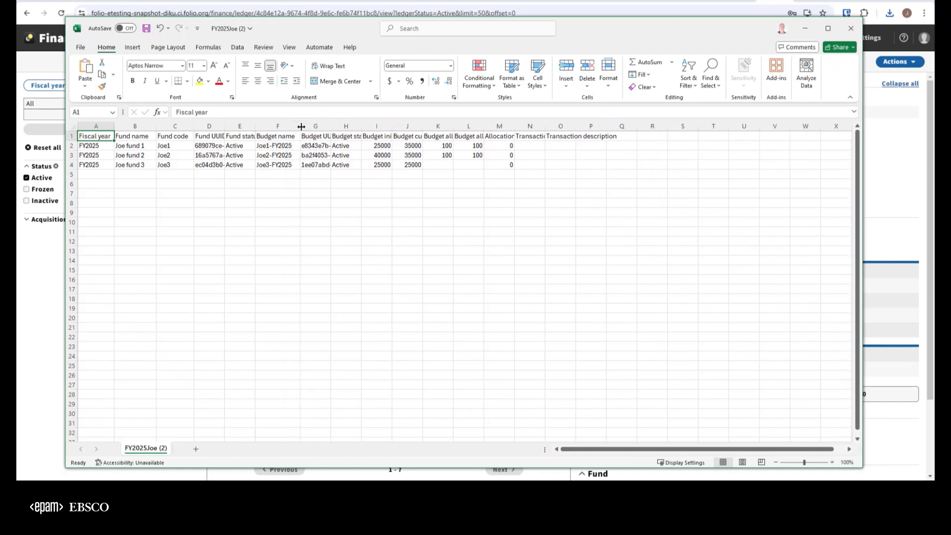
drag(392, 128, 460, 127)
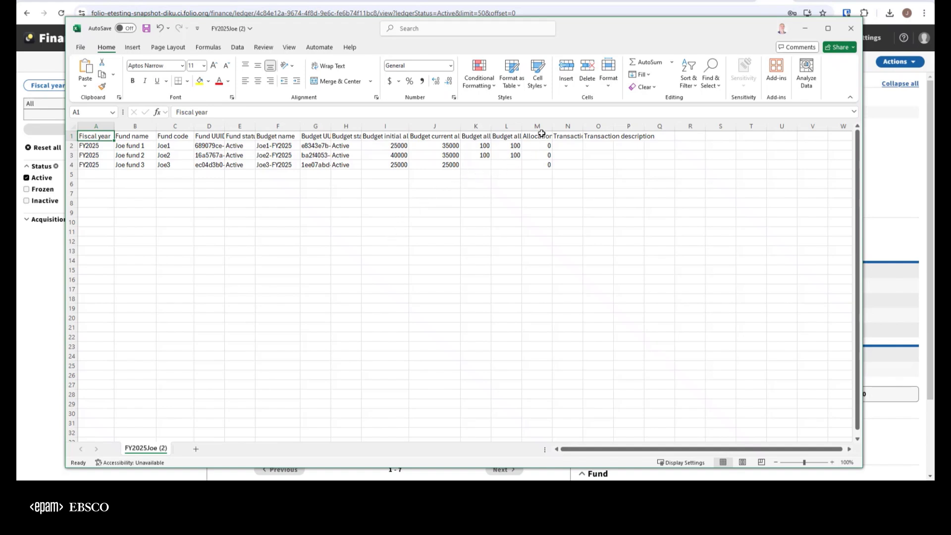
drag(552, 126, 581, 126)
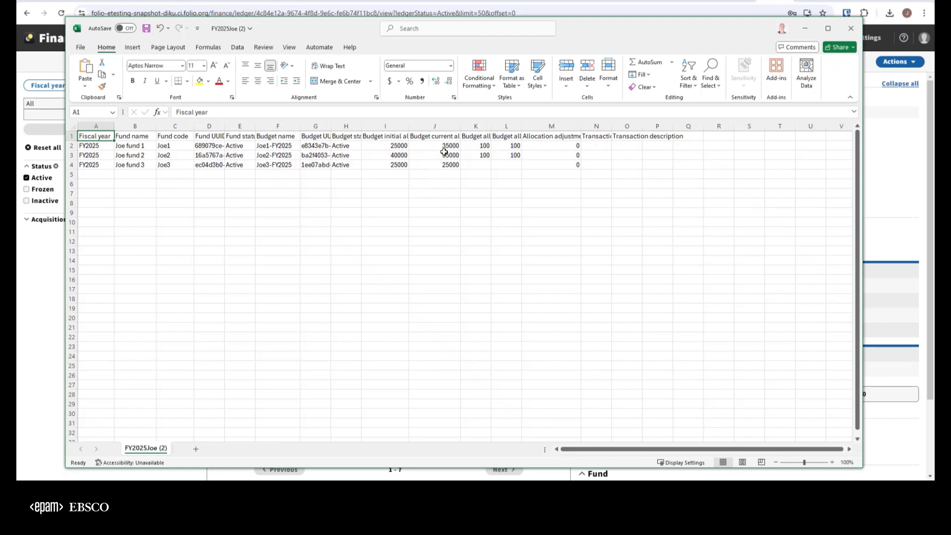
Step: Set the allocation adjustments to 10000 for Joe fund 1, -5000 for Joe fund 2 and -30000 for Joe fund 3
click(562, 145)
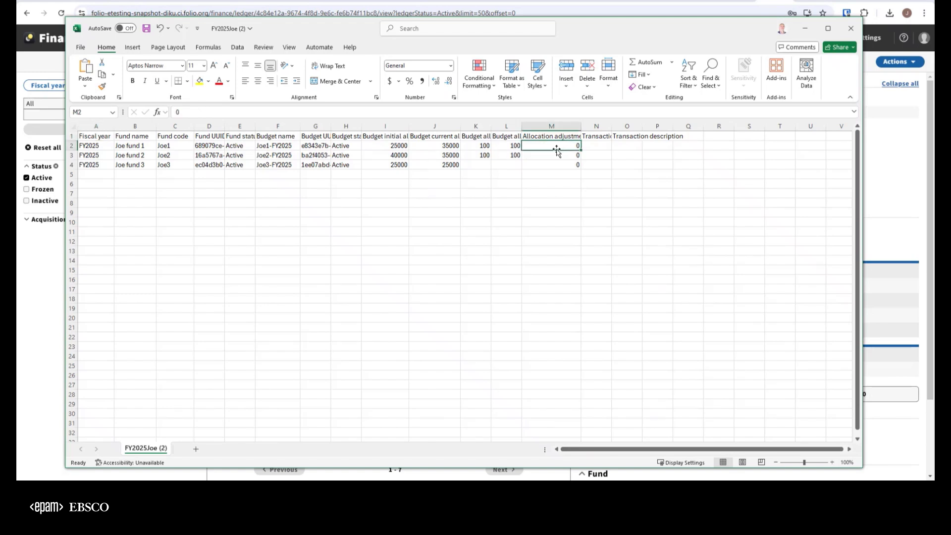
text(1000)
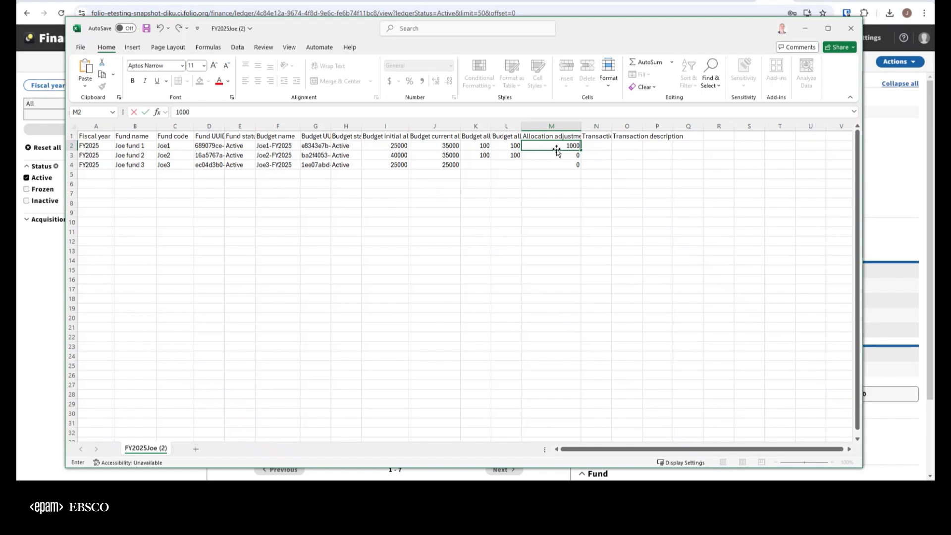
text(0)
click(554, 156)
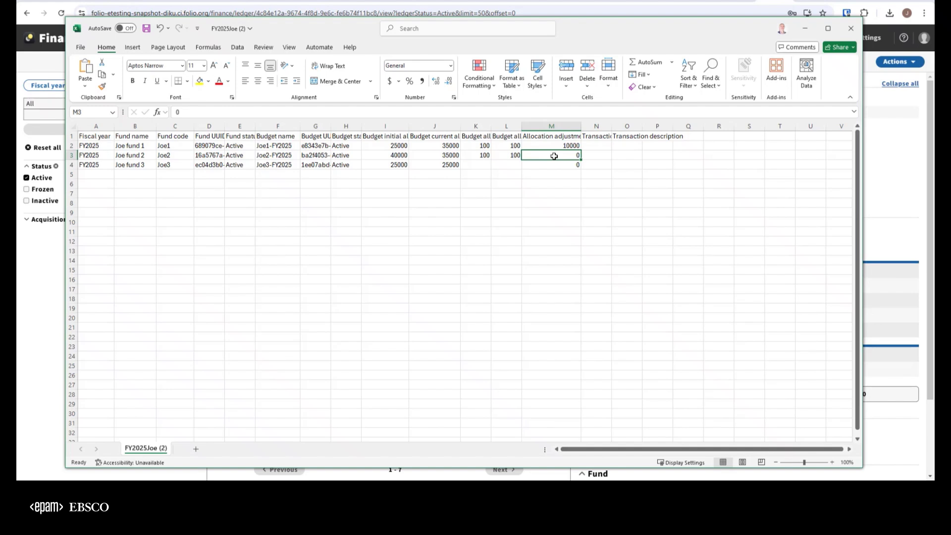
text(-)
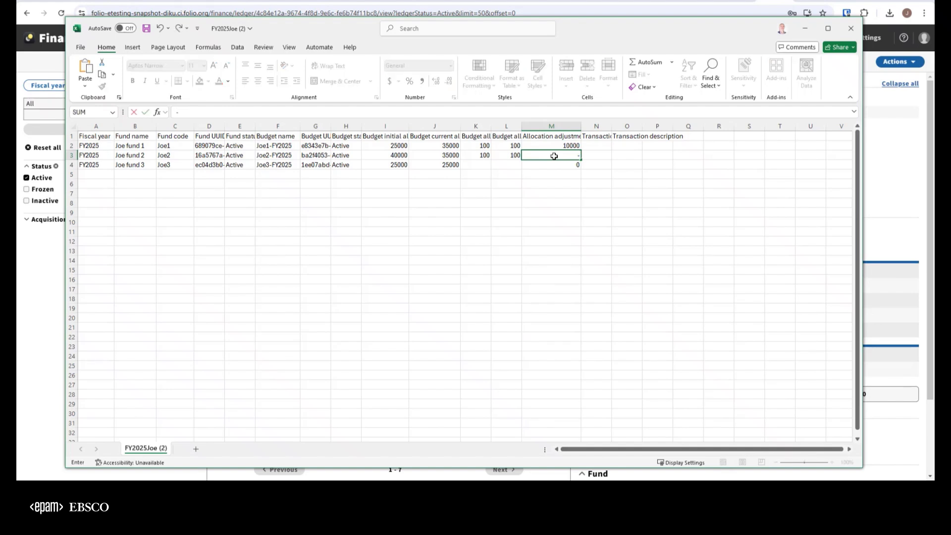
text(5000)
click(563, 168)
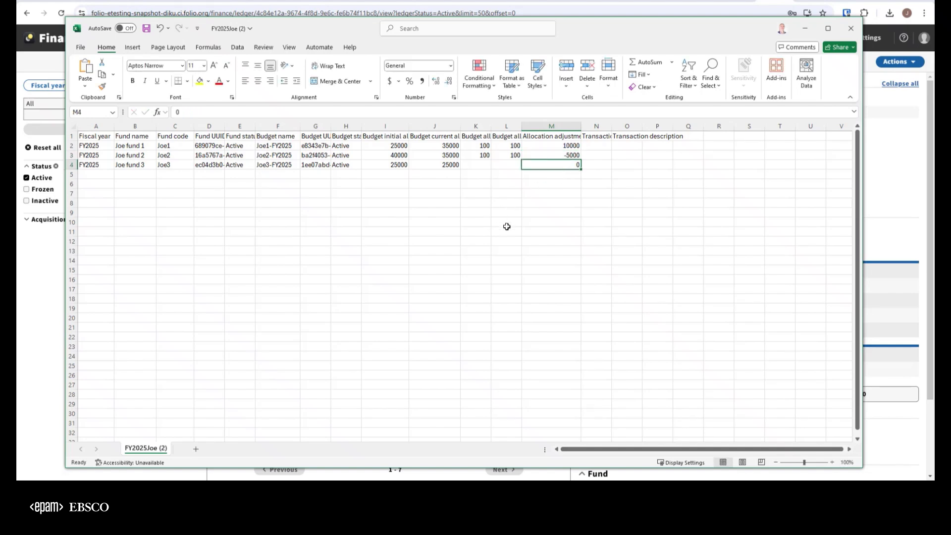
text(-4)
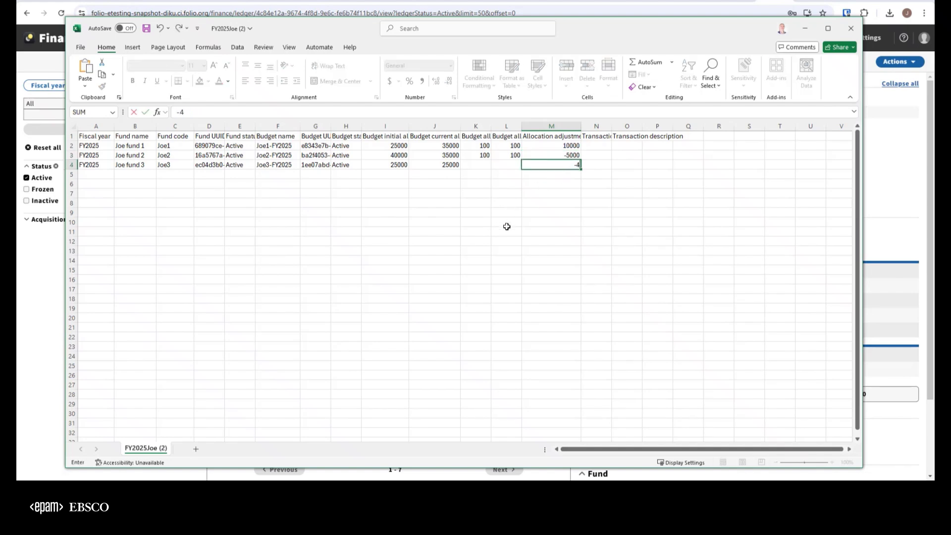
key(BackSpace)
text(30000)
Step: Widen the transaction tag column and fill it with "upload" for all three funds, saving and closing the worksheet
click(610, 127)
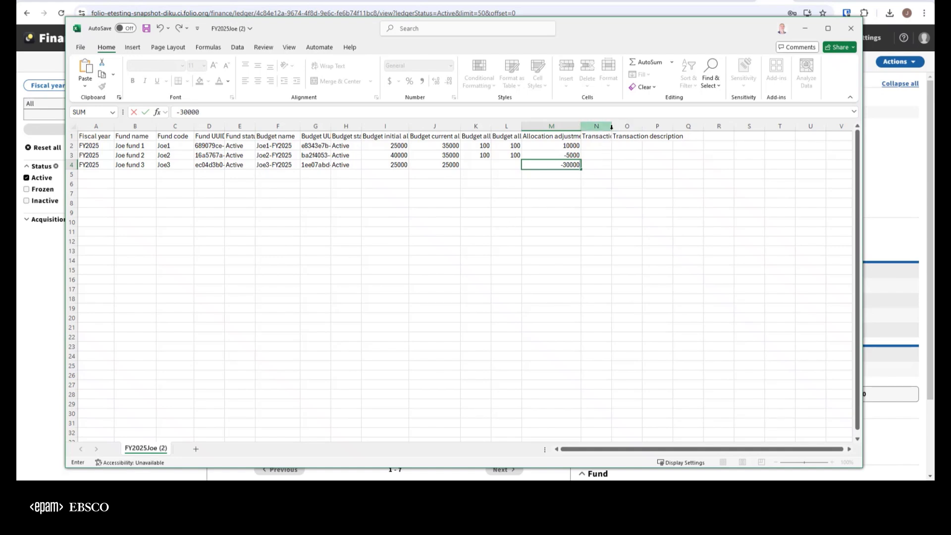
drag(620, 129, 625, 127)
click(607, 148)
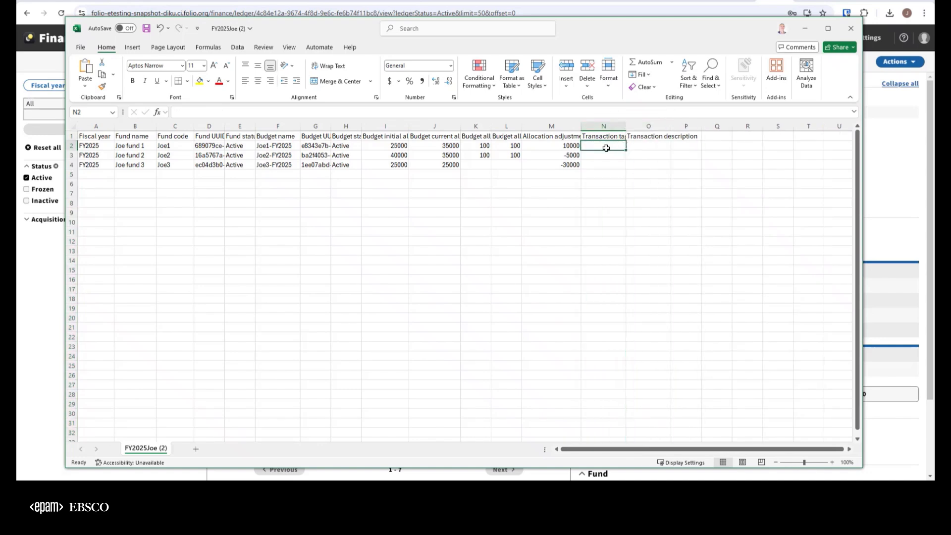
text(upload)
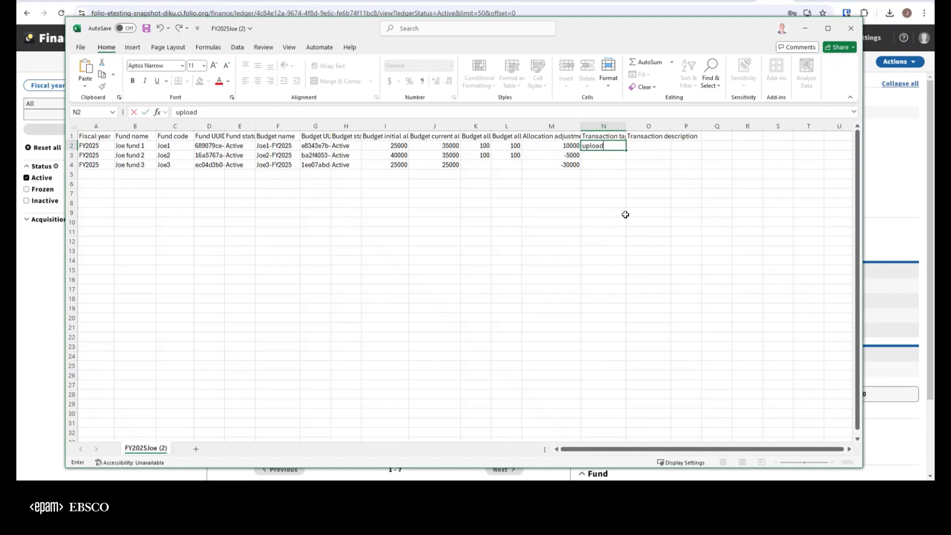
drag(626, 151, 626, 169)
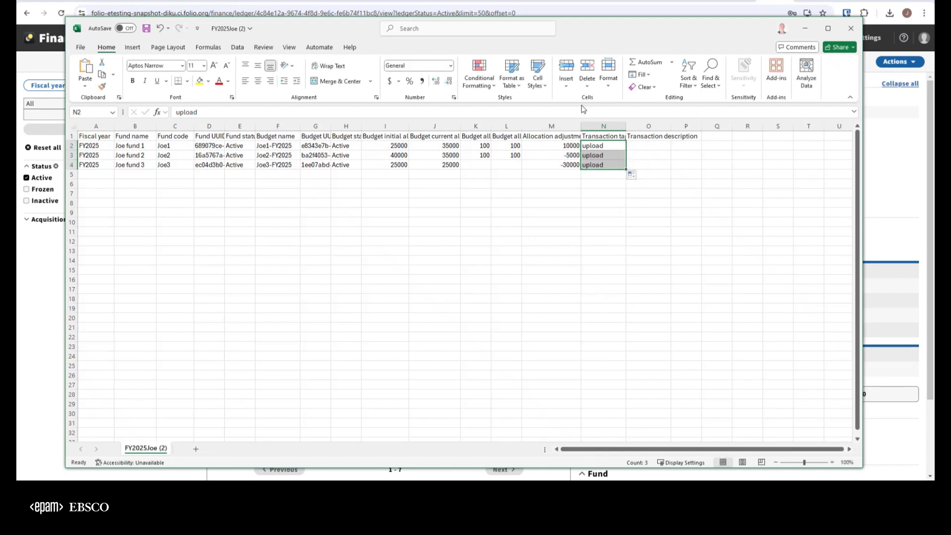
click(147, 29)
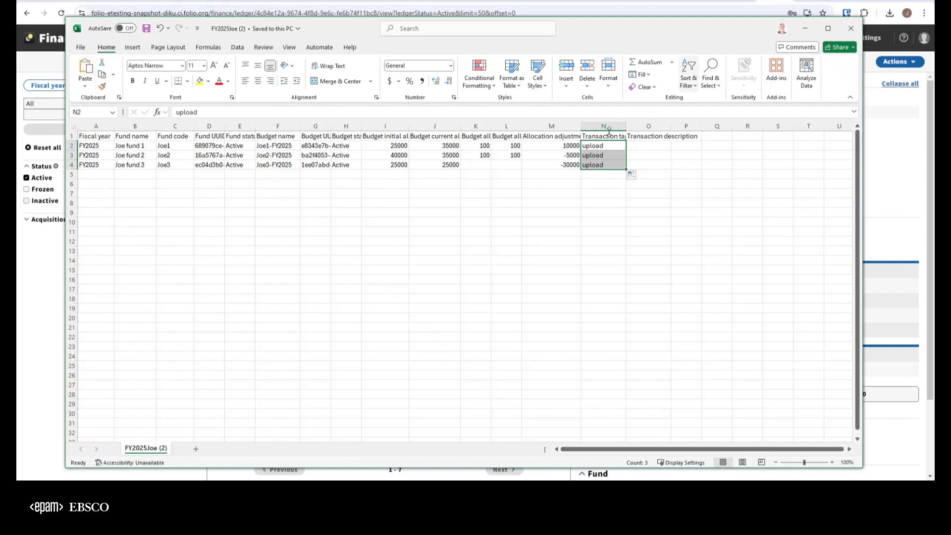
click(851, 29)
Step: Upload FY2025Joe (2).csv from File Explorer as the allocation worksheet for Joe's Ledger and confirm the upload
click(900, 61)
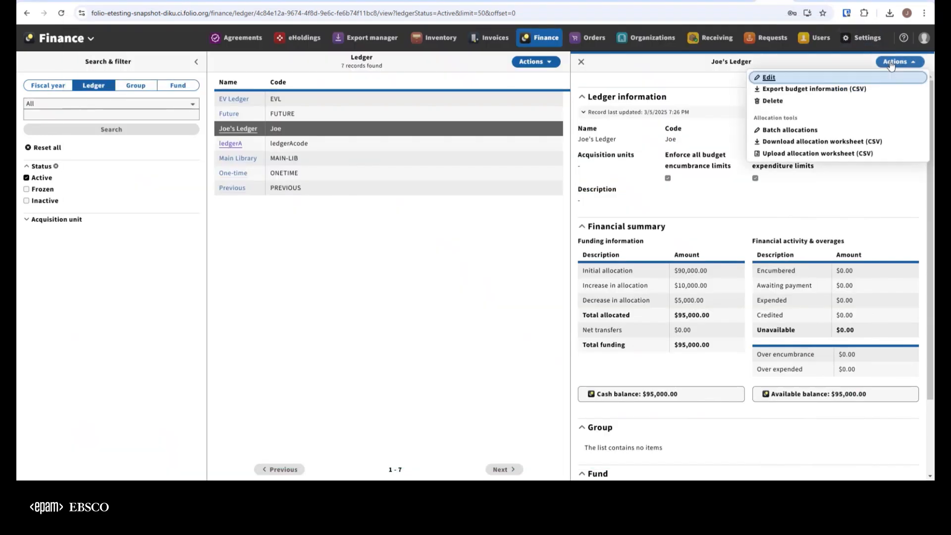
click(789, 155)
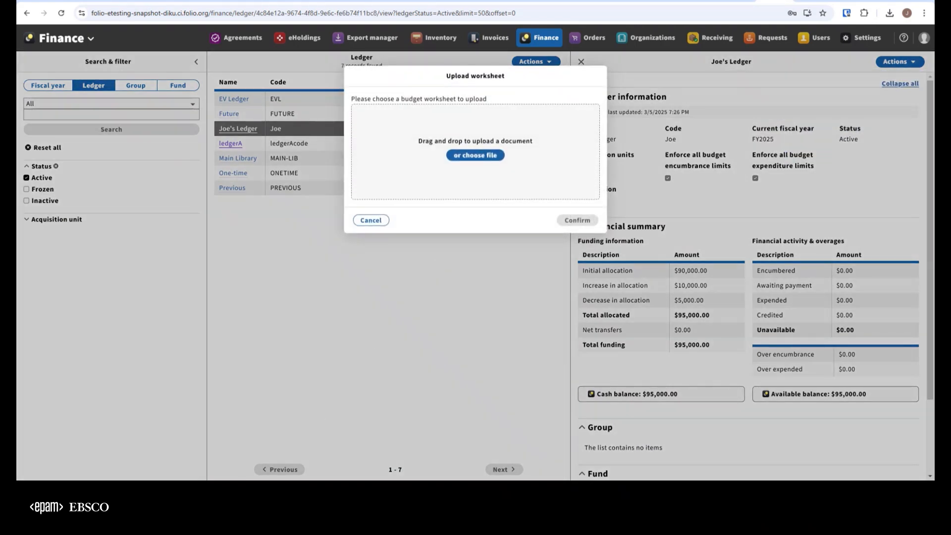
key(super+e)
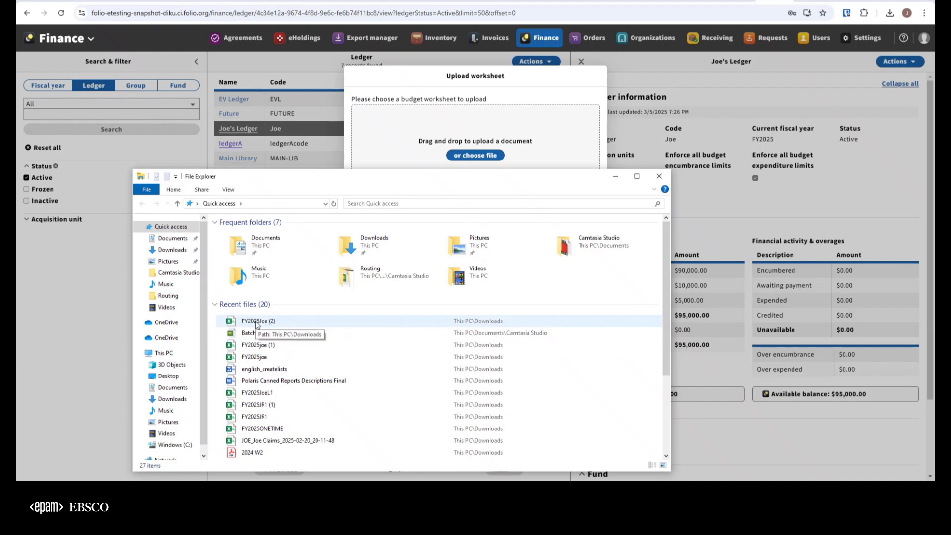
drag(257, 325, 447, 135)
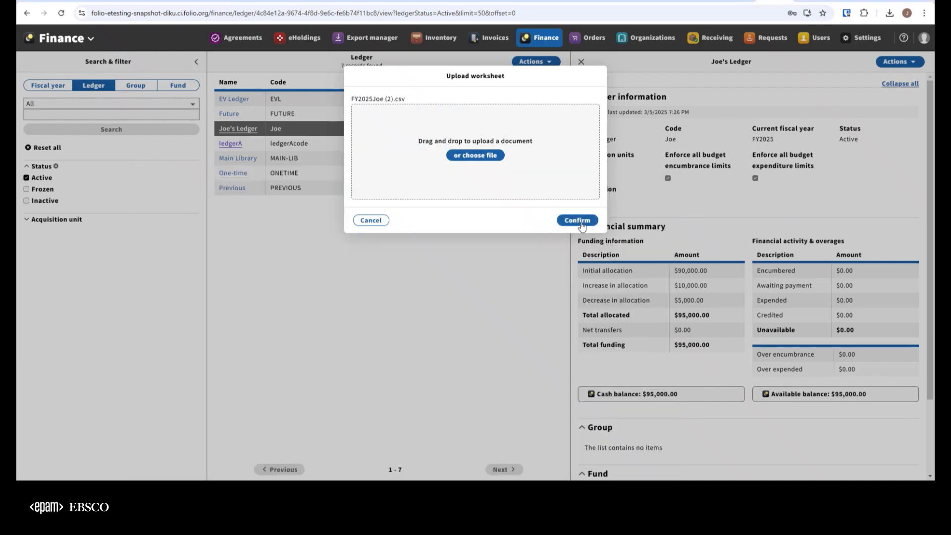
click(577, 220)
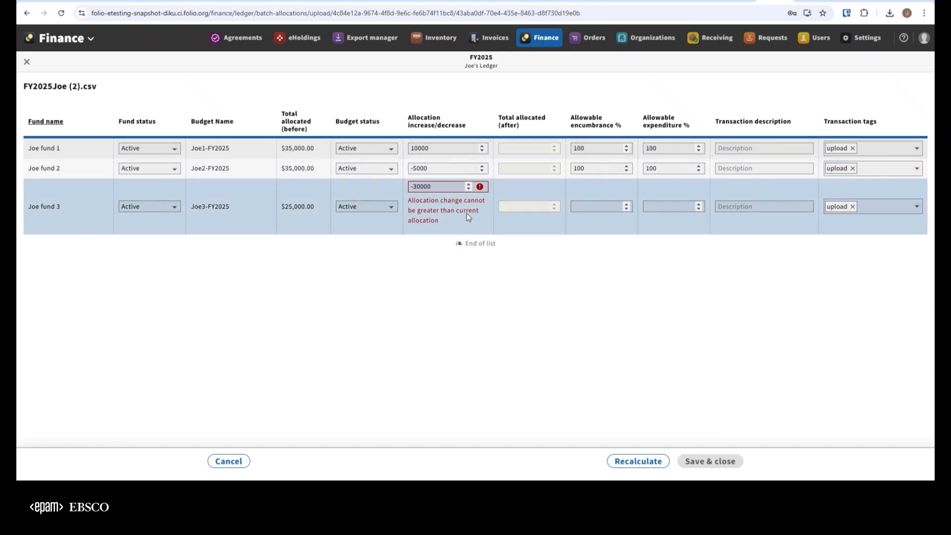
Step: Set the allocation change of Joe fund 3 to -20000, recalculate the totals, and save the batch allocations
double_click(444, 184)
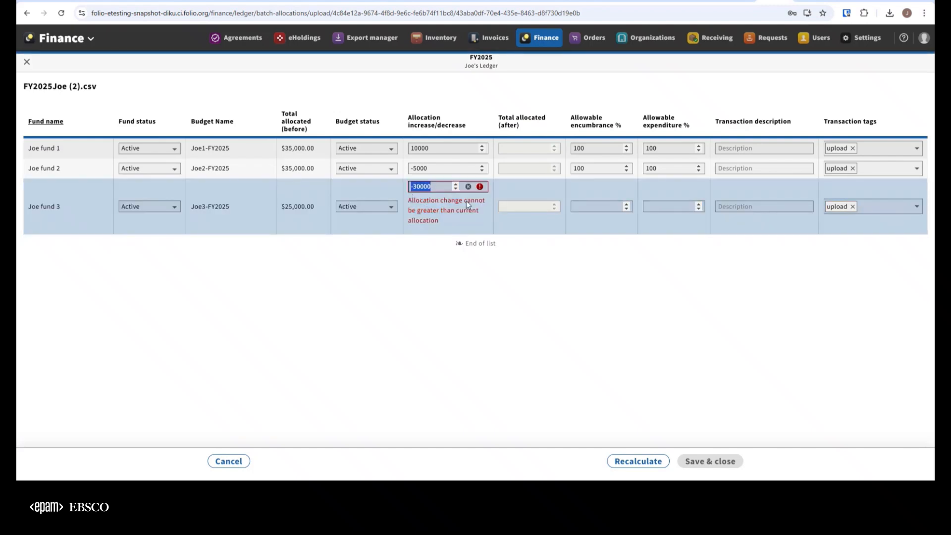
text(020000)
key(BackSpace)
key(BackSpace)
key(BackSpace)
key(BackSpace)
key(BackSpace)
key(BackSpace)
text(-20000)
click(637, 462)
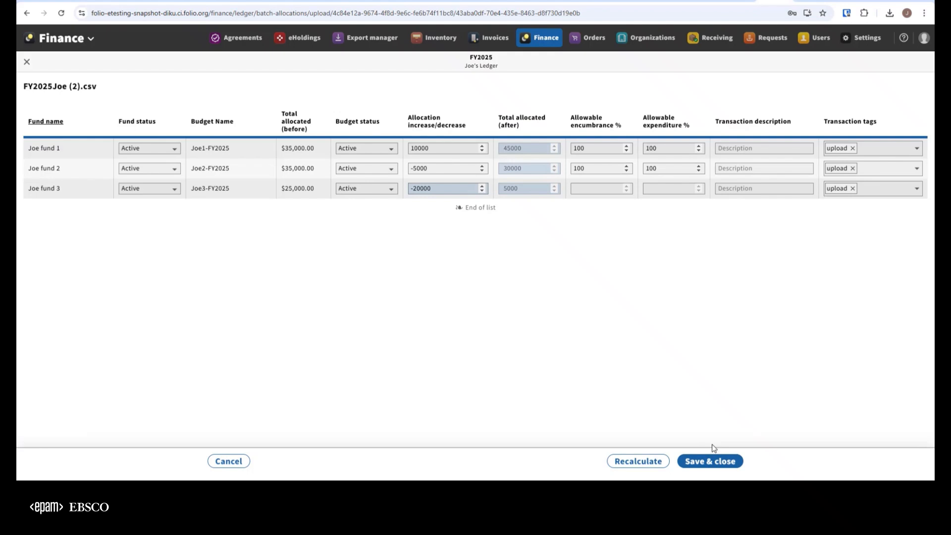
click(709, 461)
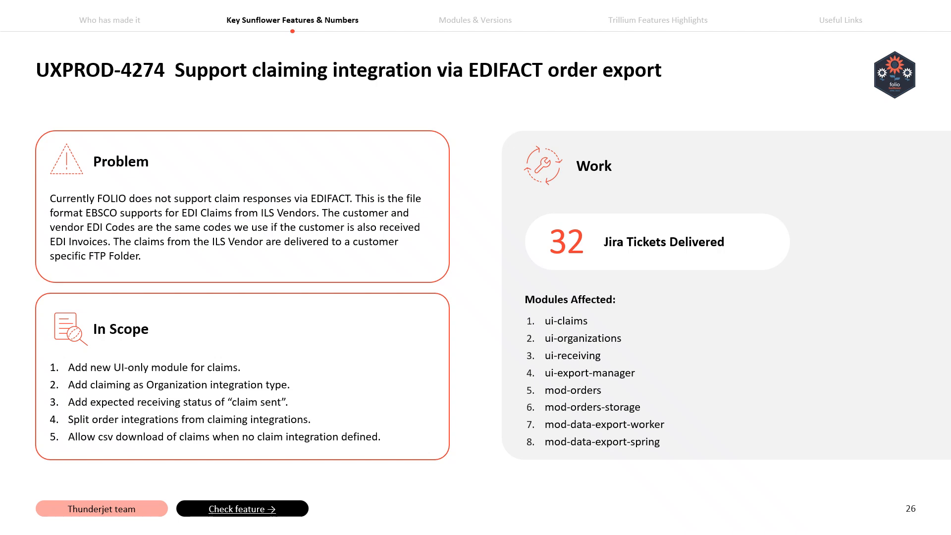
key(Right)
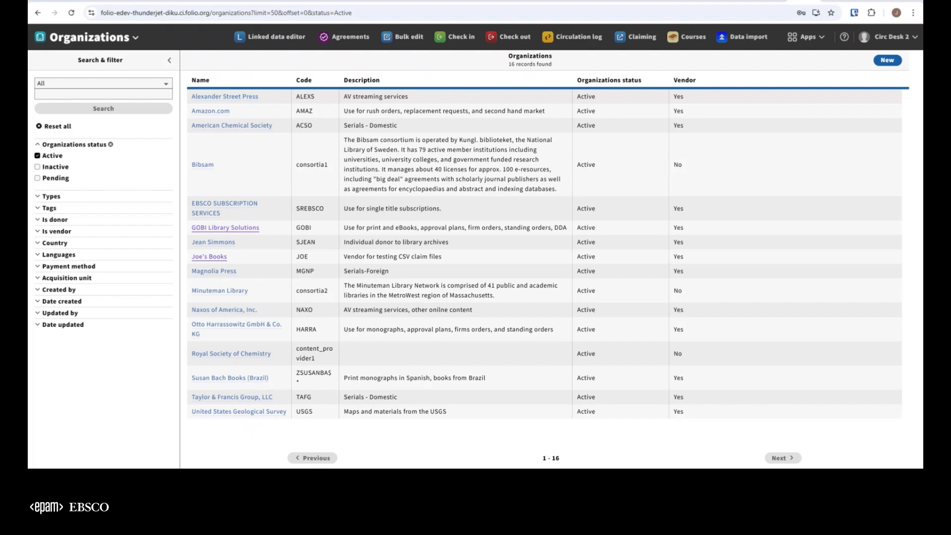
Step: Open the GOBI EDI integration of the GOBI Library Solutions organization for editing
click(228, 231)
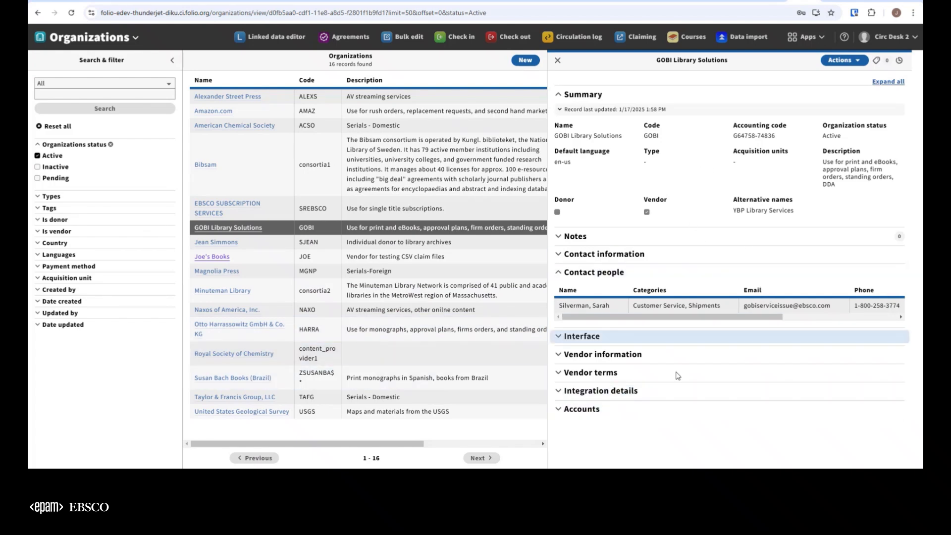
click(662, 390)
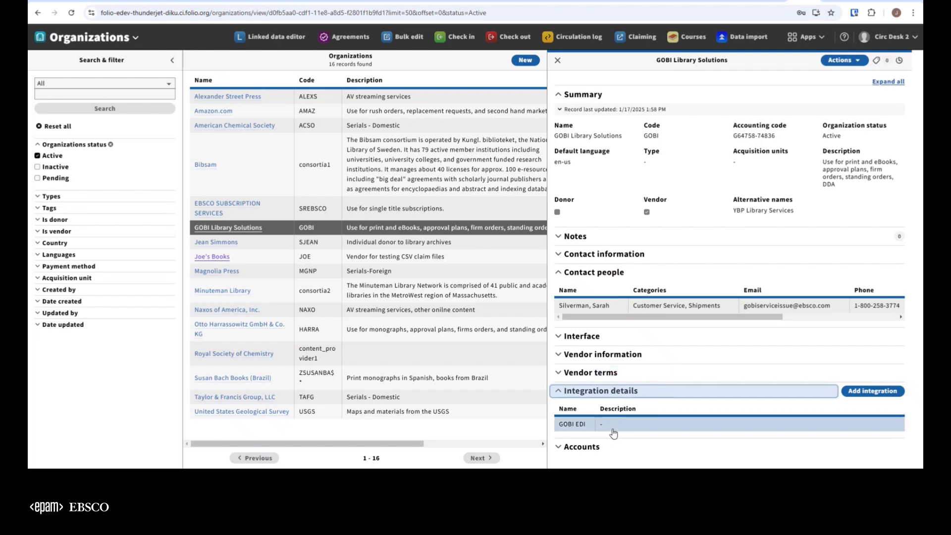
click(676, 431)
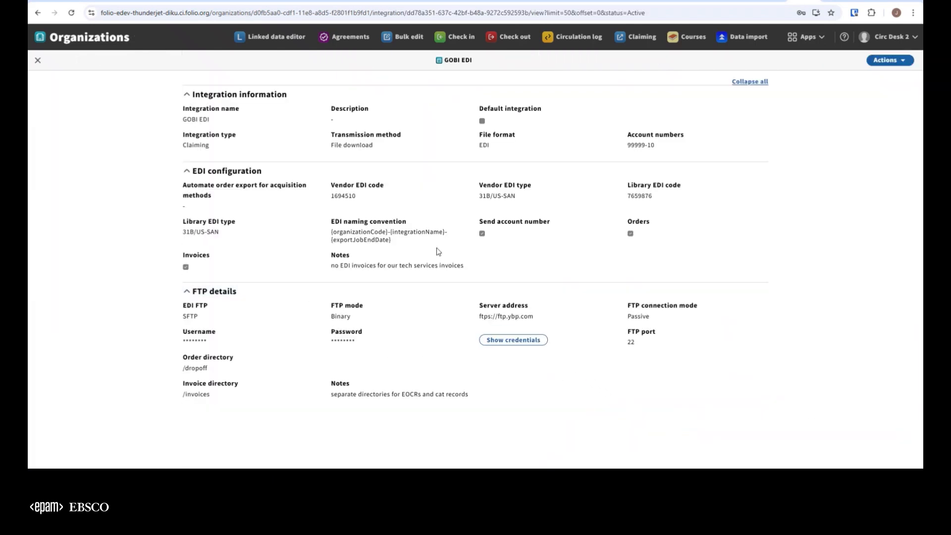
click(894, 60)
click(759, 78)
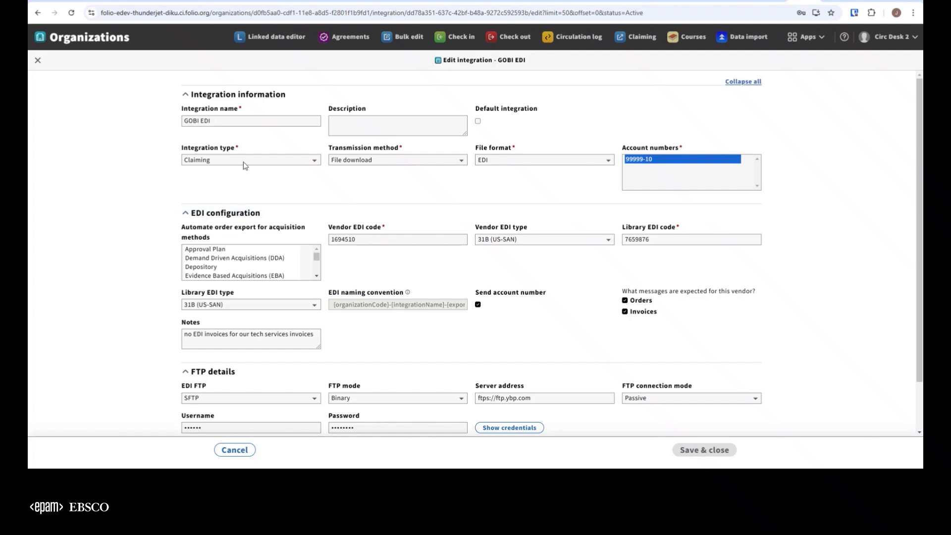
Step: Examine the options for integration type, transmission method and file format, leaving the edit unsaved and closing the integration and organization
click(293, 163)
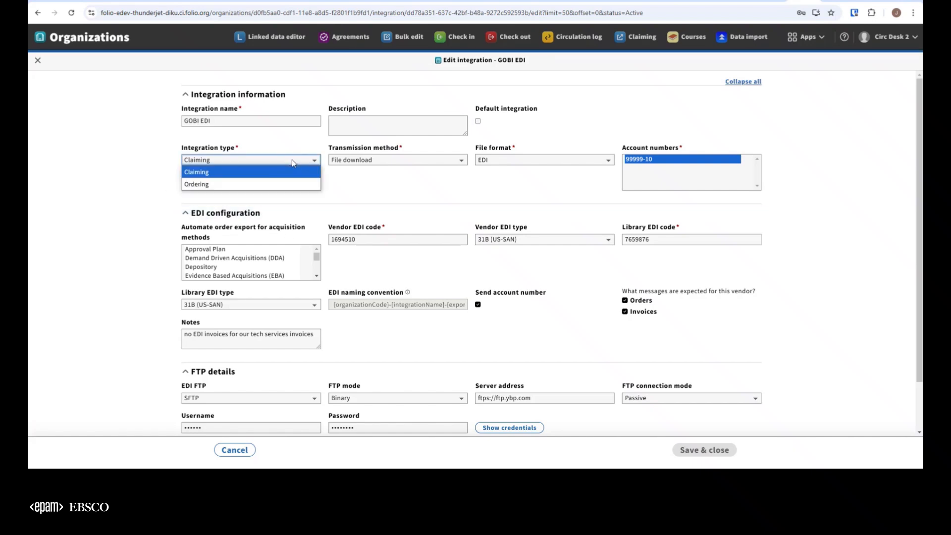
click(120, 172)
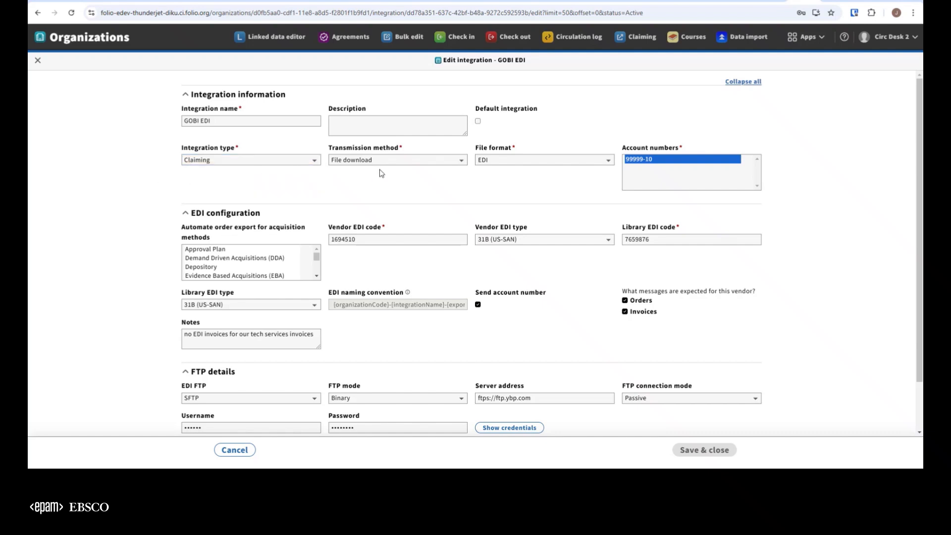
click(426, 166)
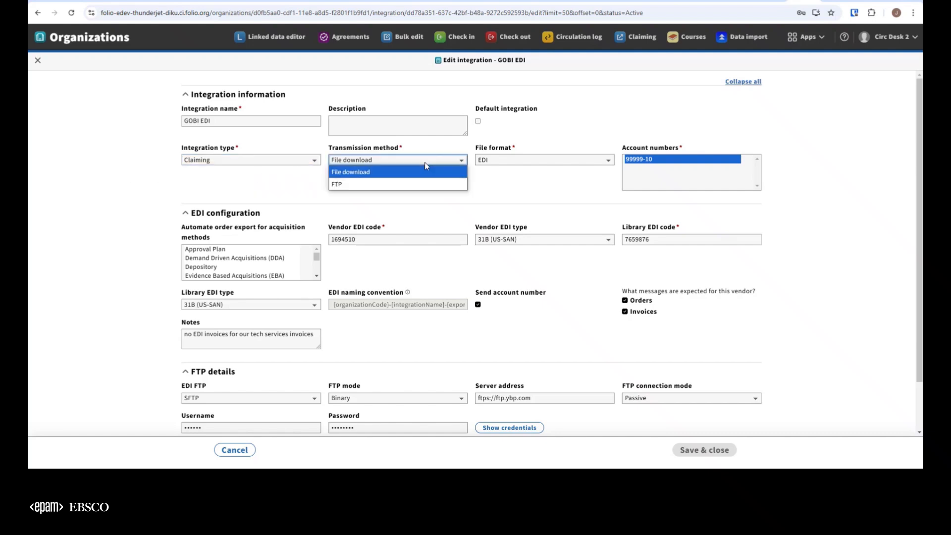
click(549, 197)
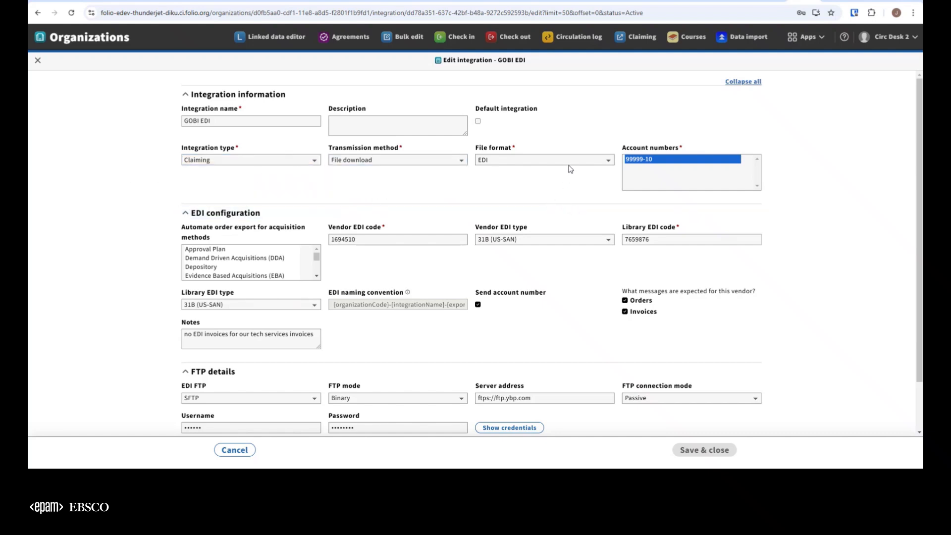
click(573, 163)
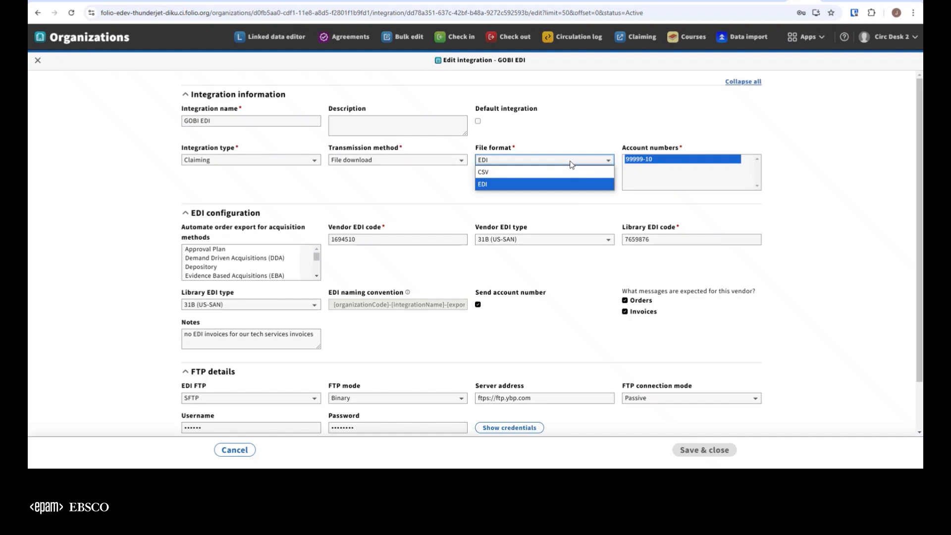
click(846, 202)
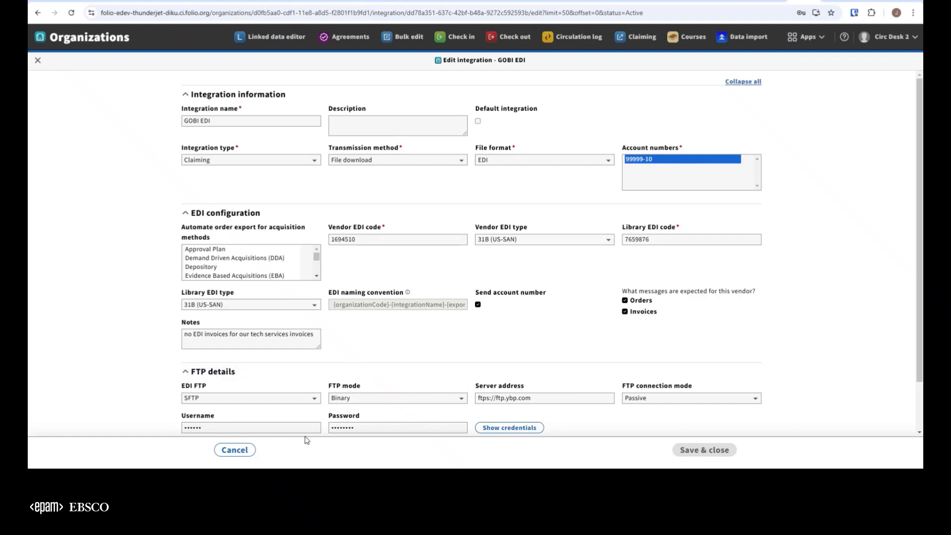
click(235, 451)
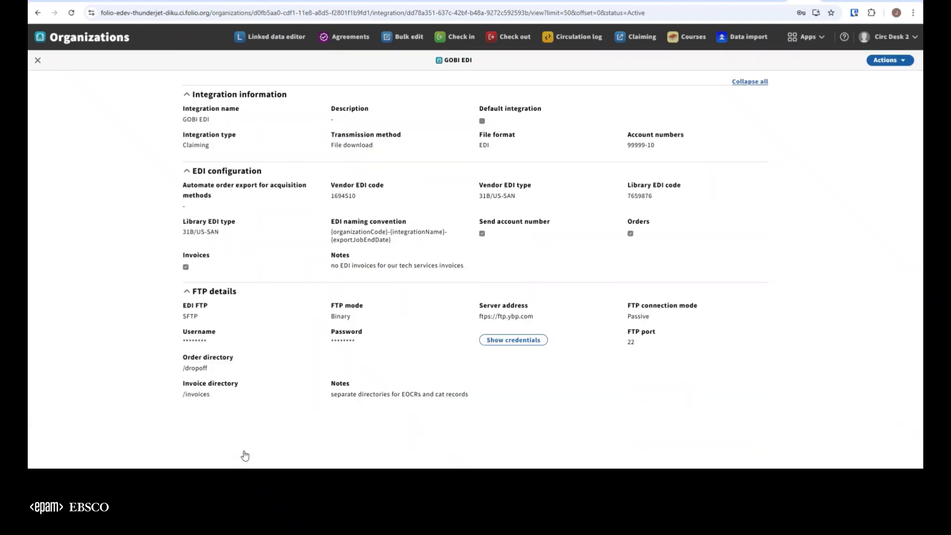
click(38, 60)
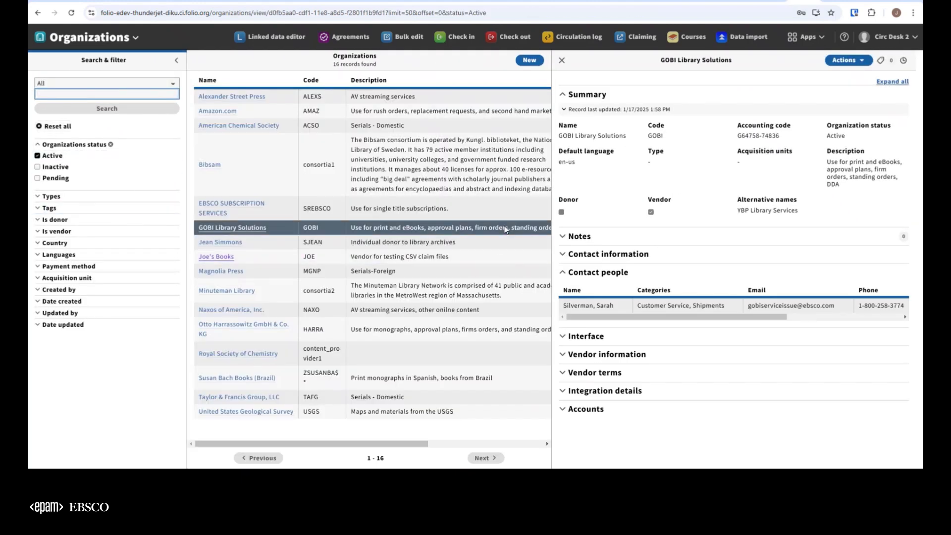
click(563, 61)
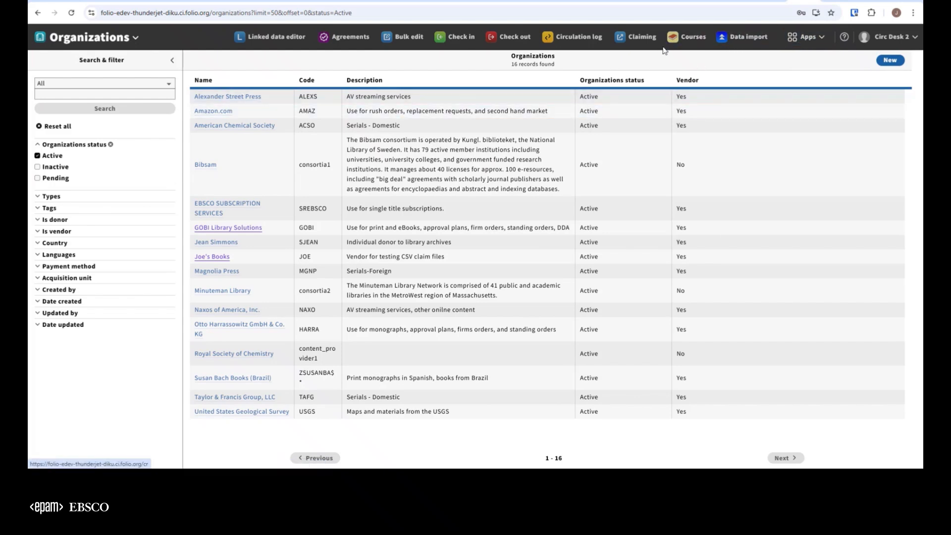
Step: In the Orders app, open the one-time JOE purchase order and examine the details of its FOLIO Claim Testing Guide line
click(805, 37)
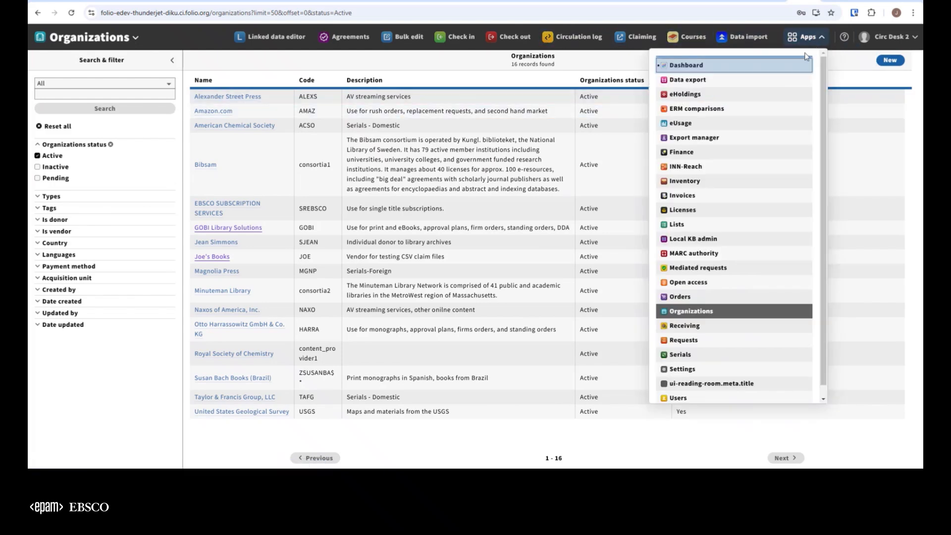
click(681, 298)
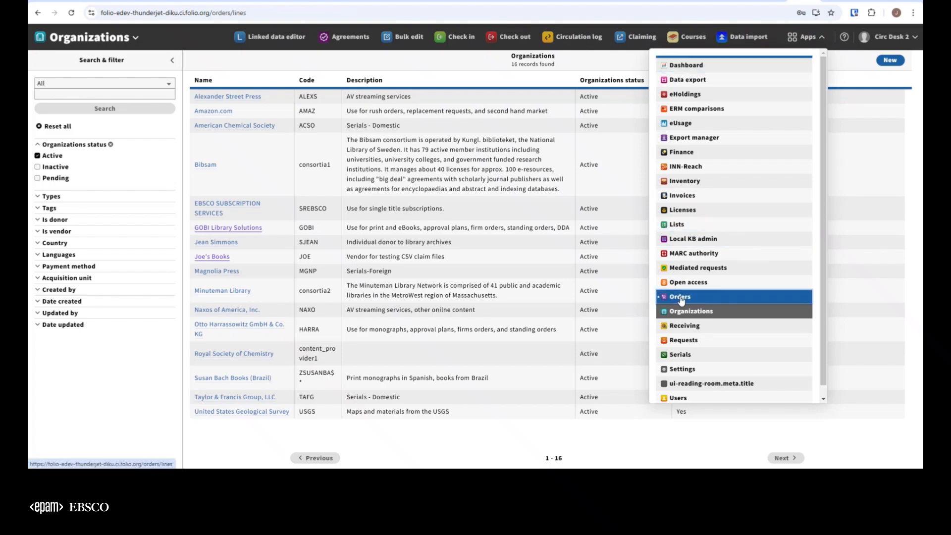
click(68, 109)
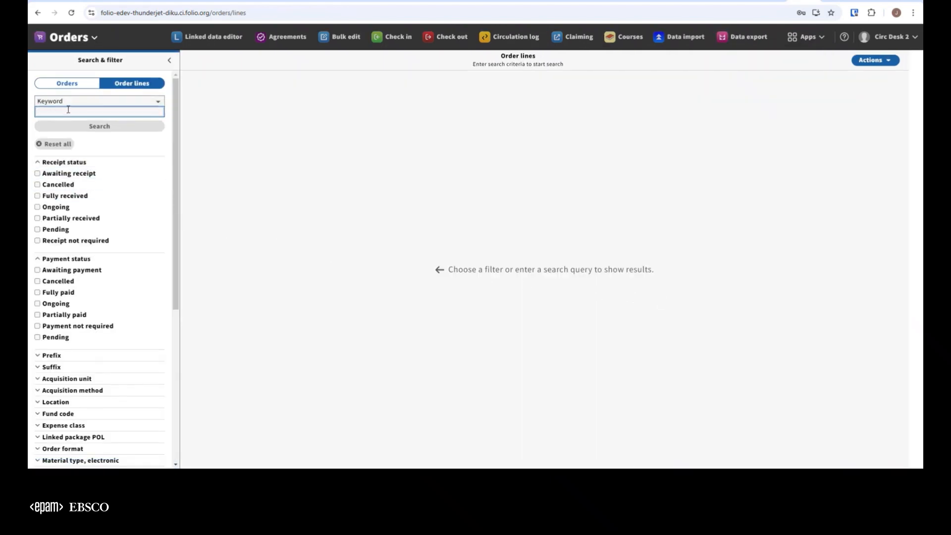
click(68, 84)
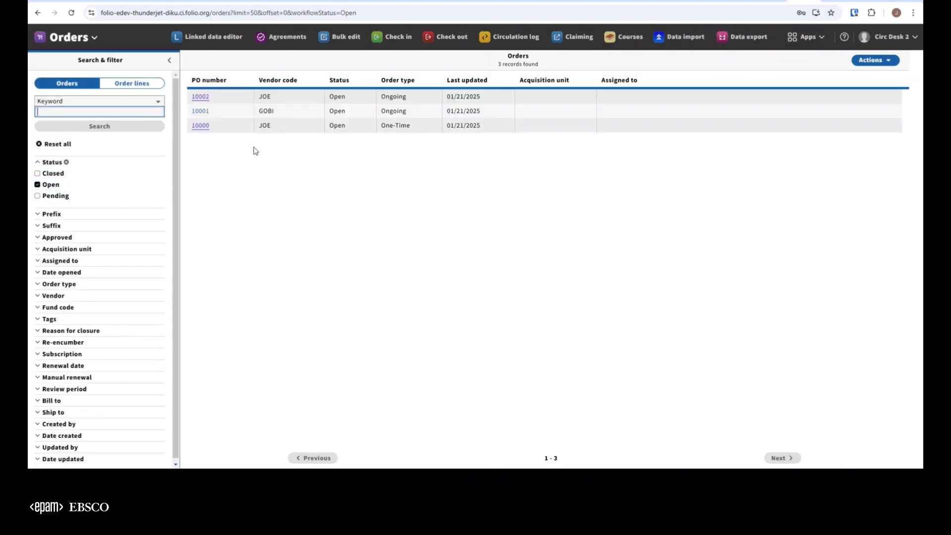
click(201, 127)
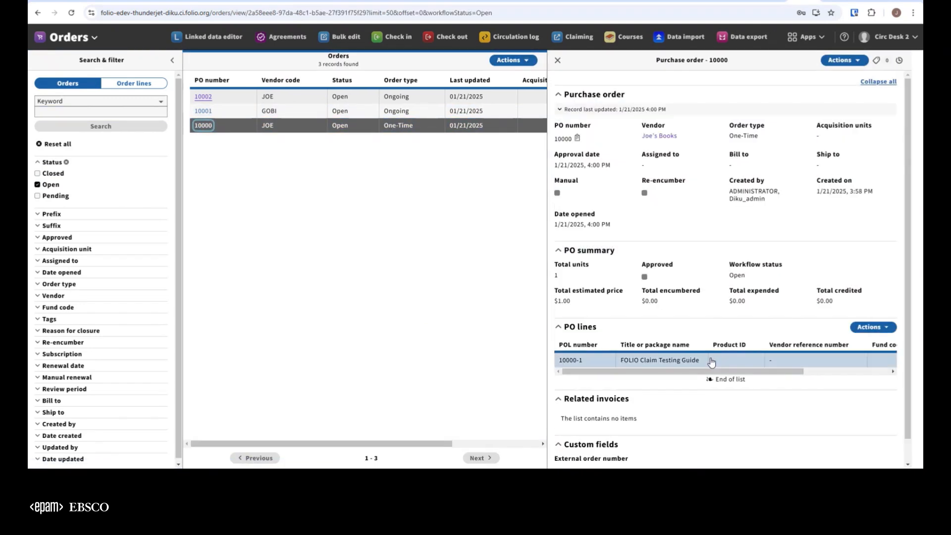
click(711, 361)
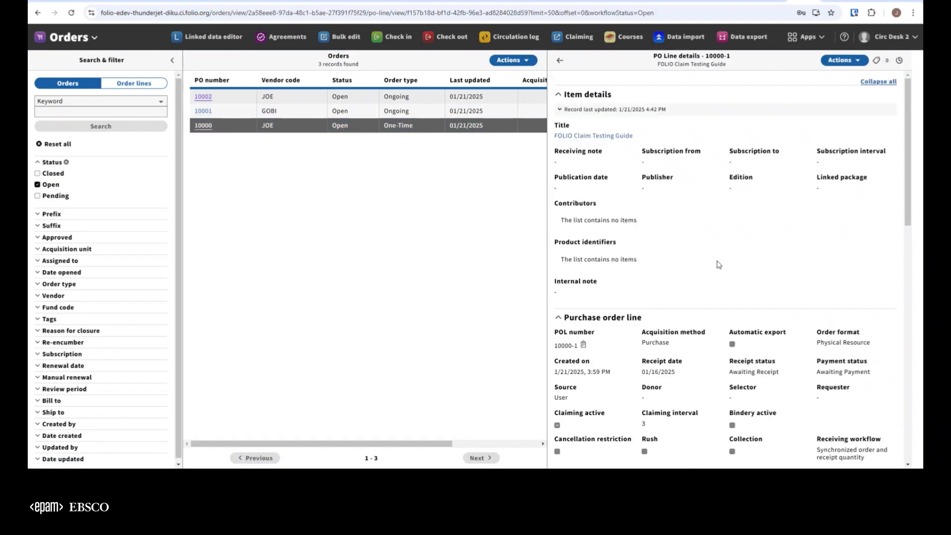
scroll(738, 260, down, 2)
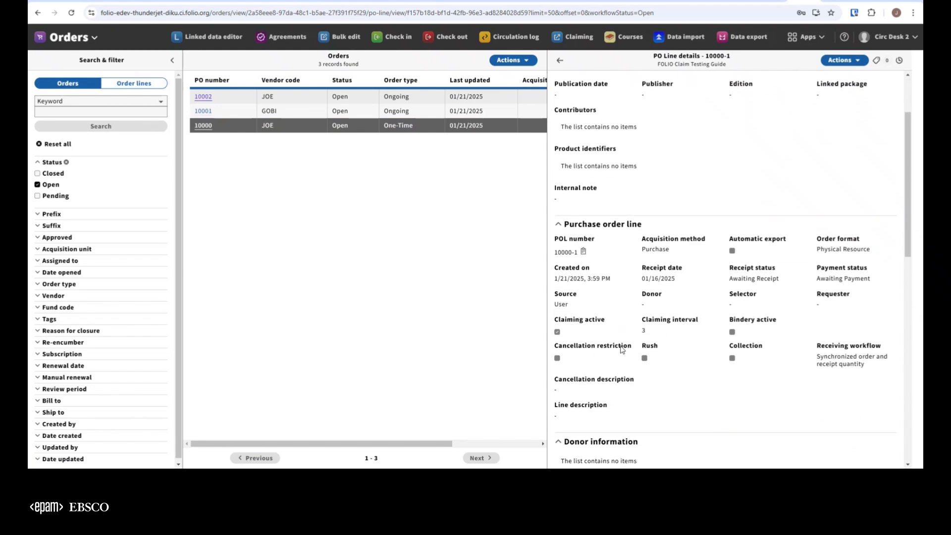
Step: Examine the order line's receipt and claiming settings in edit mode, cancelling the edit and closing the purchase order
click(842, 61)
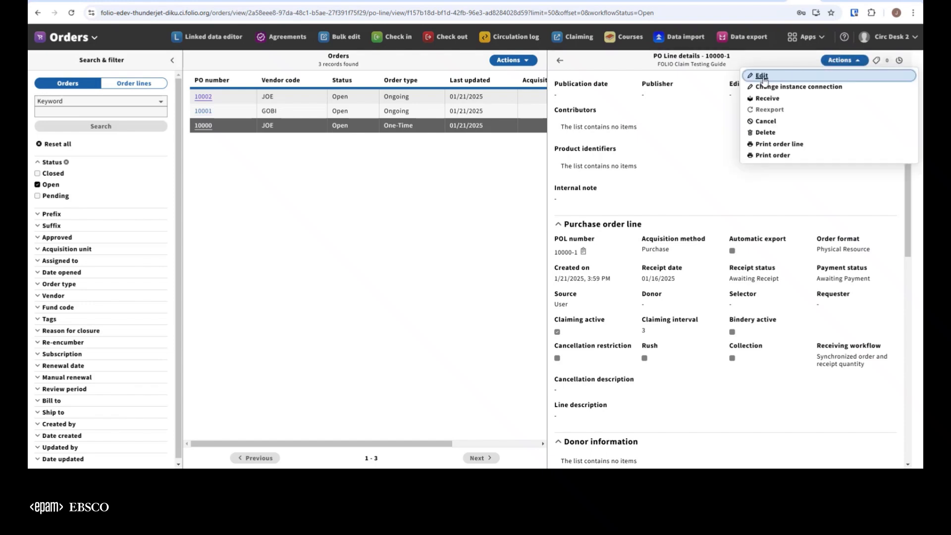
click(762, 76)
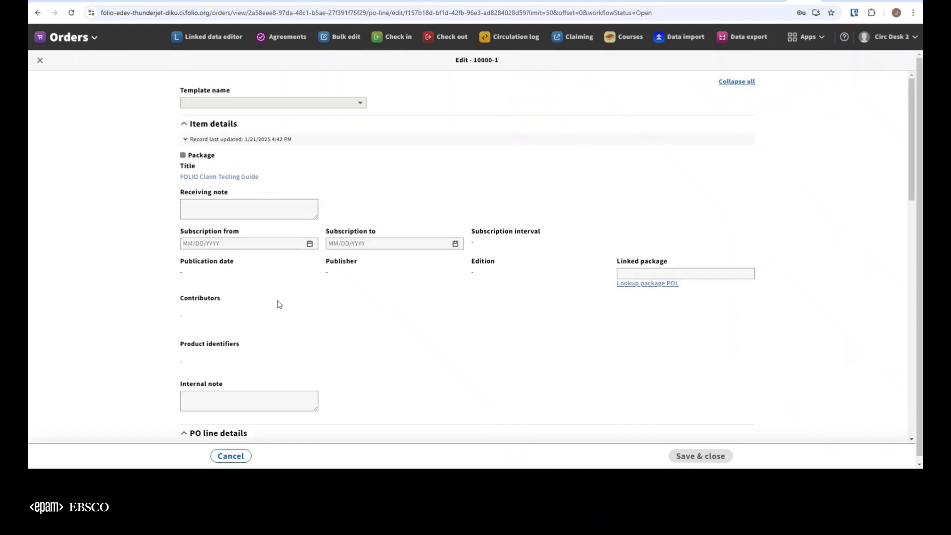
scroll(108, 253, down, 6)
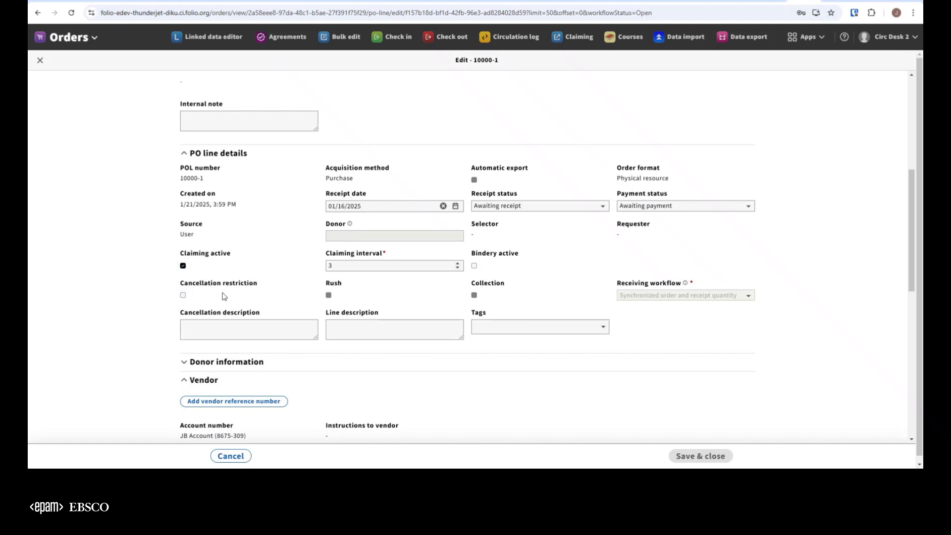
click(229, 457)
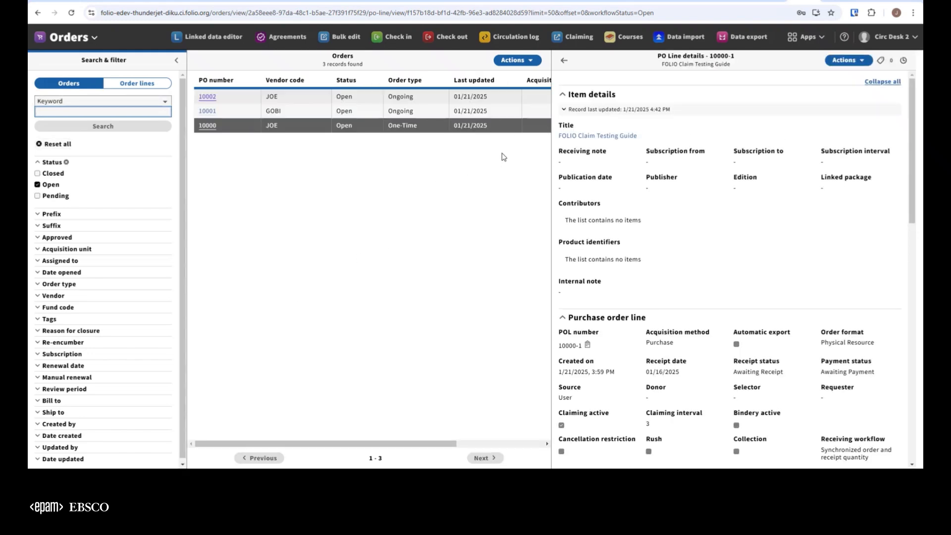
click(564, 60)
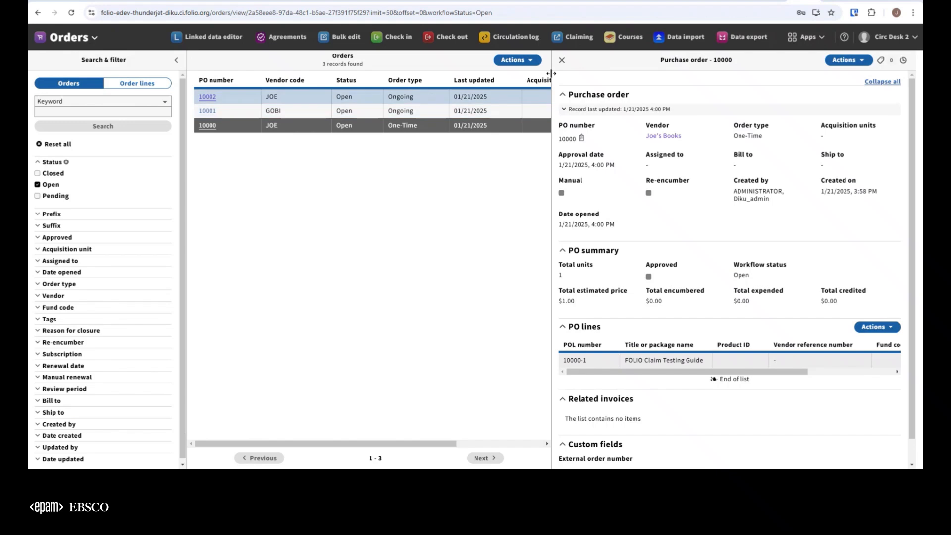
click(563, 62)
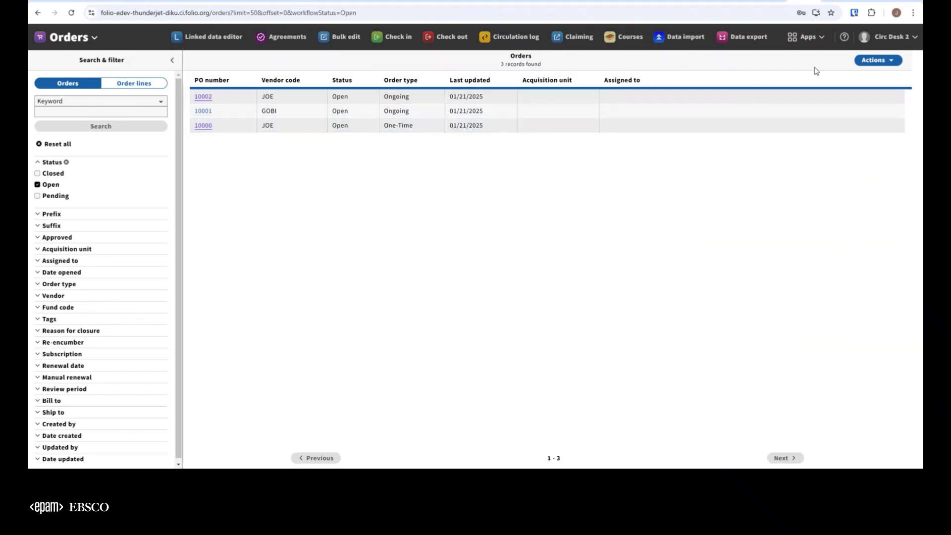
Step: Start a new purchase order and select the active organization Joe's Books as its vendor
click(875, 60)
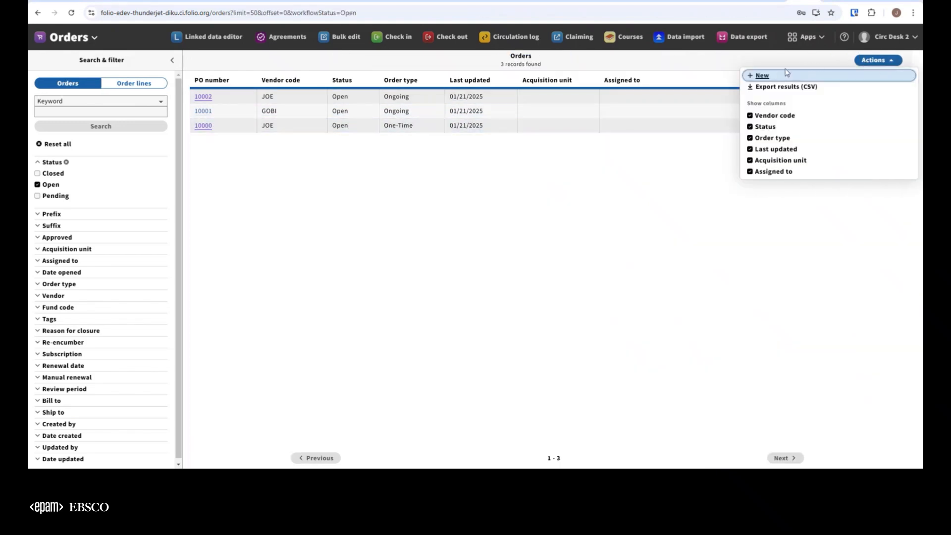
click(763, 76)
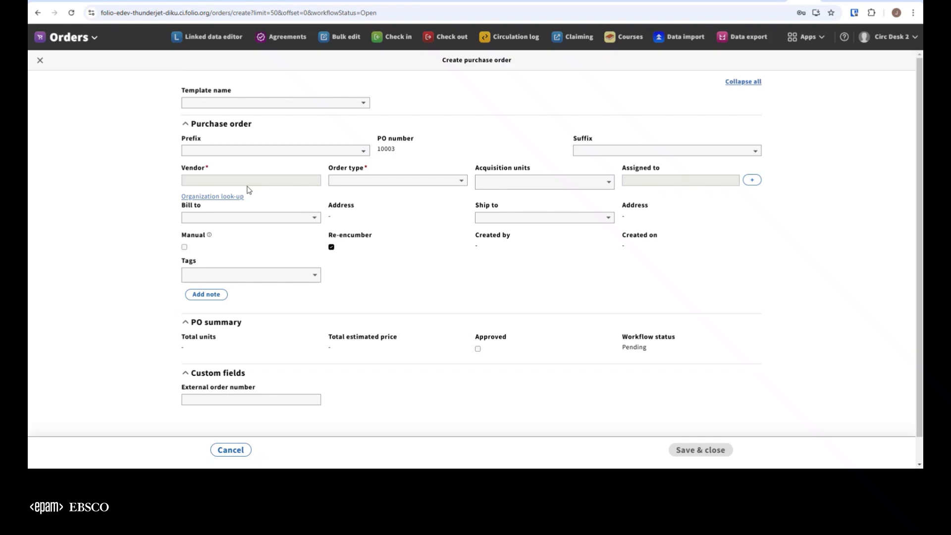
click(218, 197)
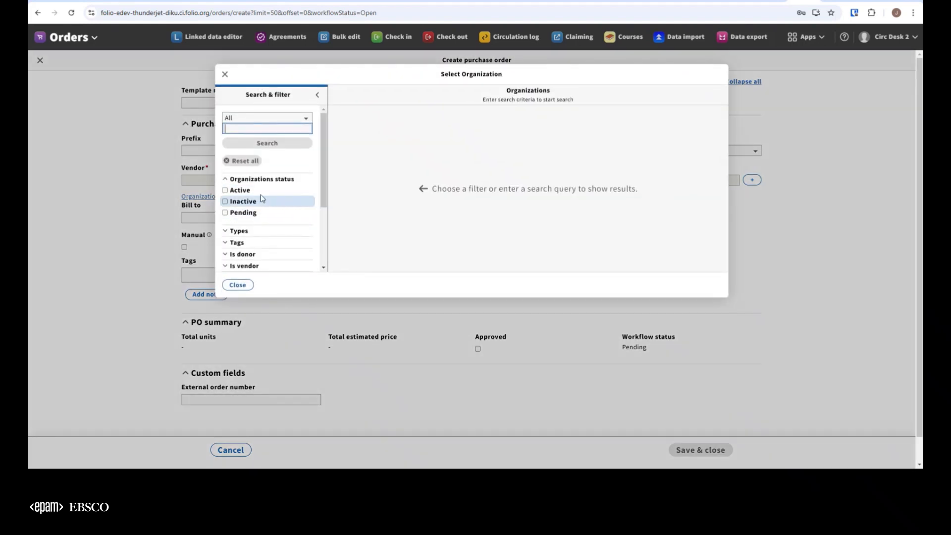
click(226, 190)
scroll(445, 173, down, 5)
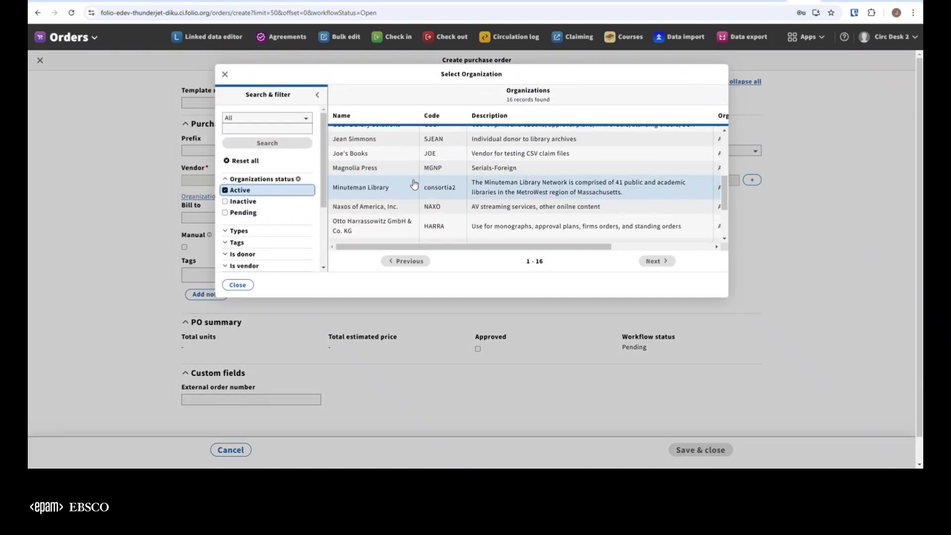
click(362, 154)
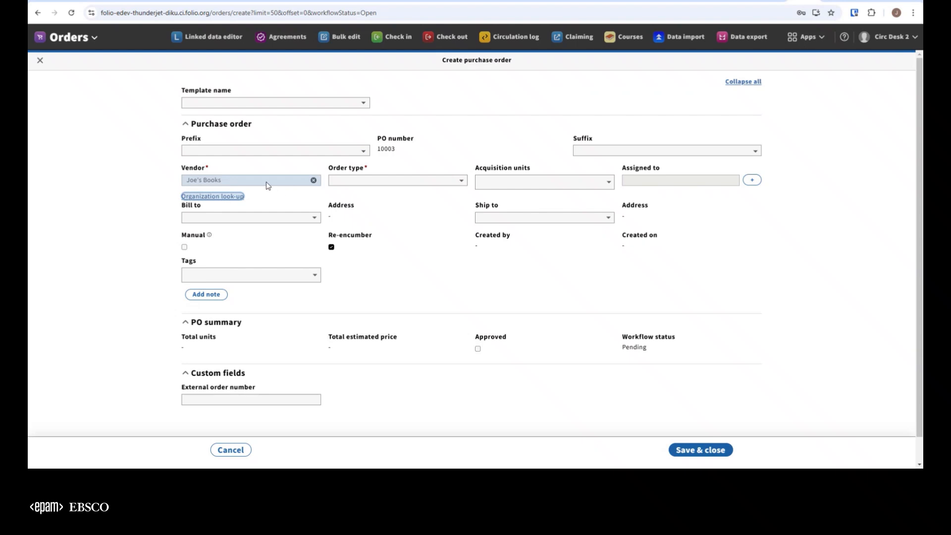
Step: Set the purchase order's type to One-time, turn off re-encumber, and save the order
click(379, 181)
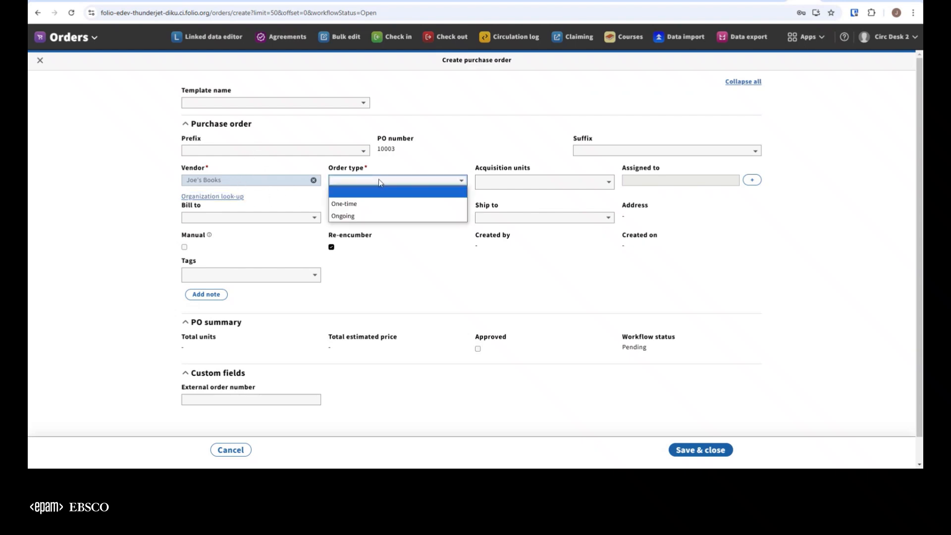
click(369, 209)
scroll(568, 297, down, 1)
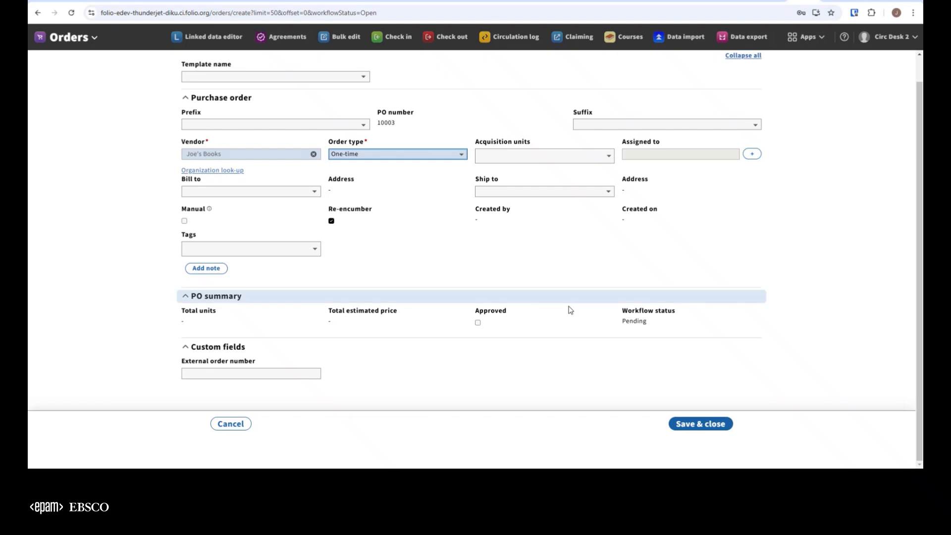
click(331, 220)
click(706, 427)
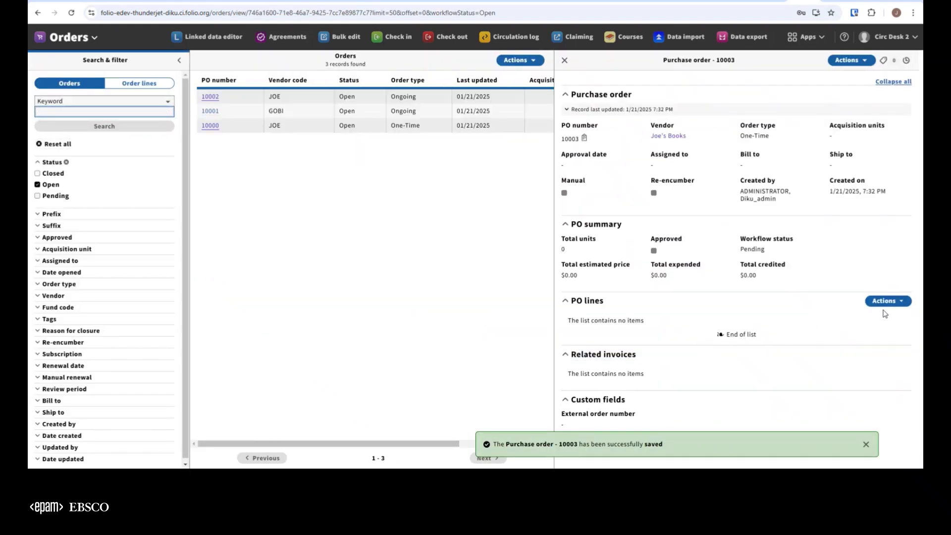
Step: Add a PO line to the new order with the title "Sample claiming title"
click(884, 301)
click(775, 315)
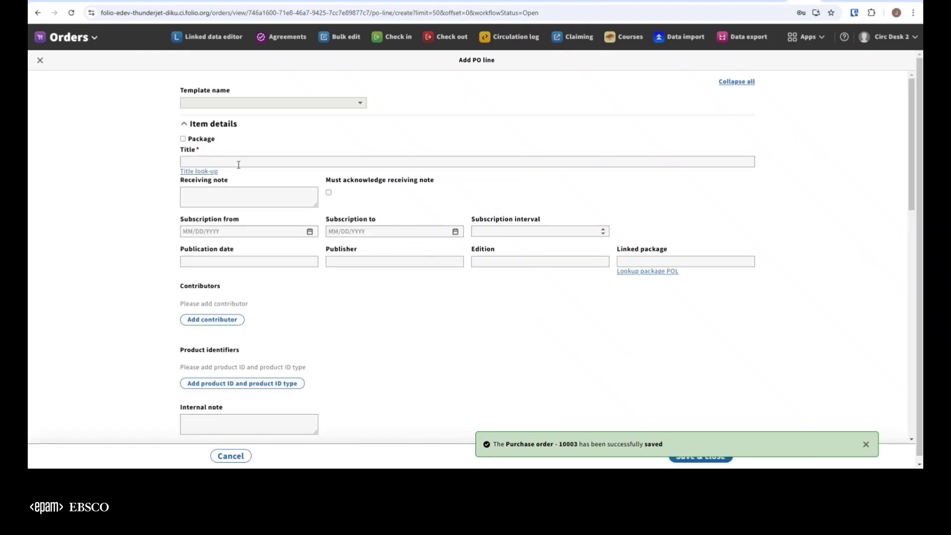
click(238, 164)
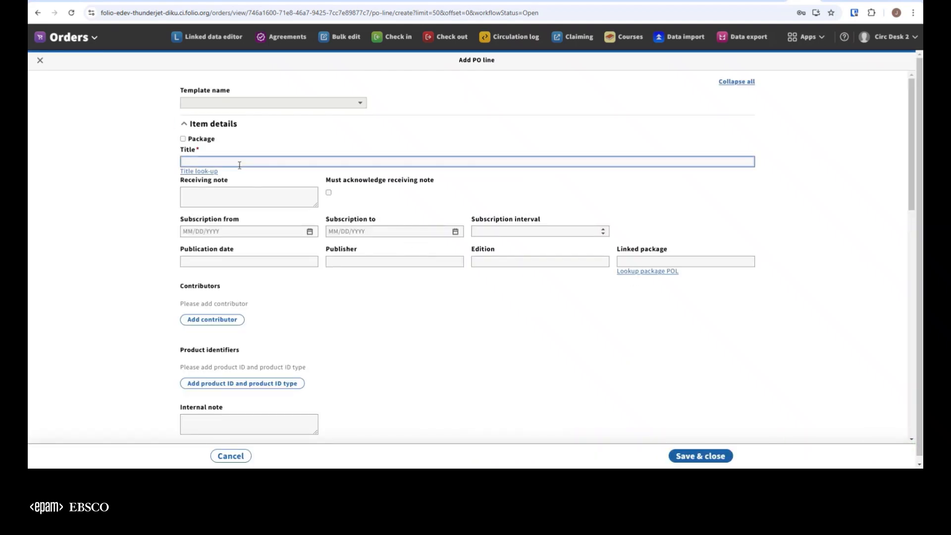
text(Sample claiming title)
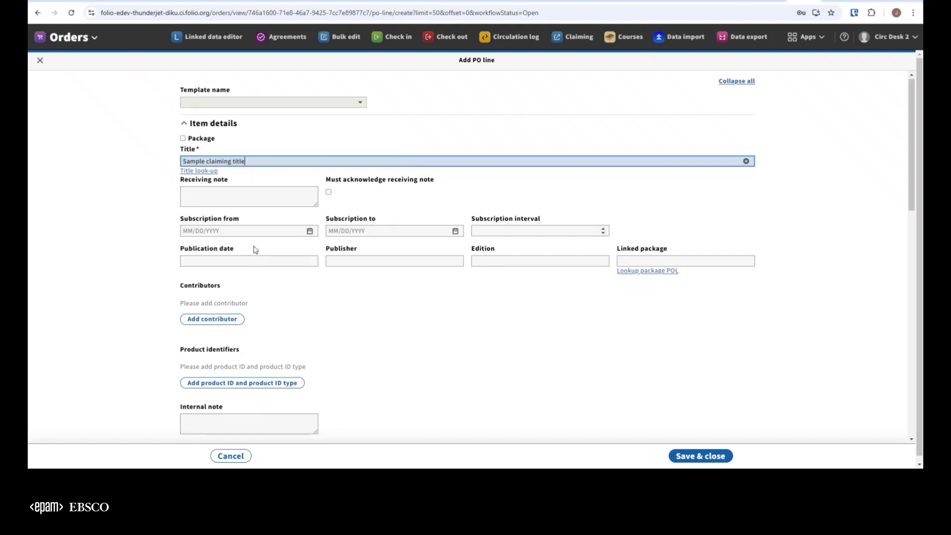
Step: Set the line's acquisition method to Purchase and order format to Physical resource, and make claiming active
scroll(252, 251, down, 5)
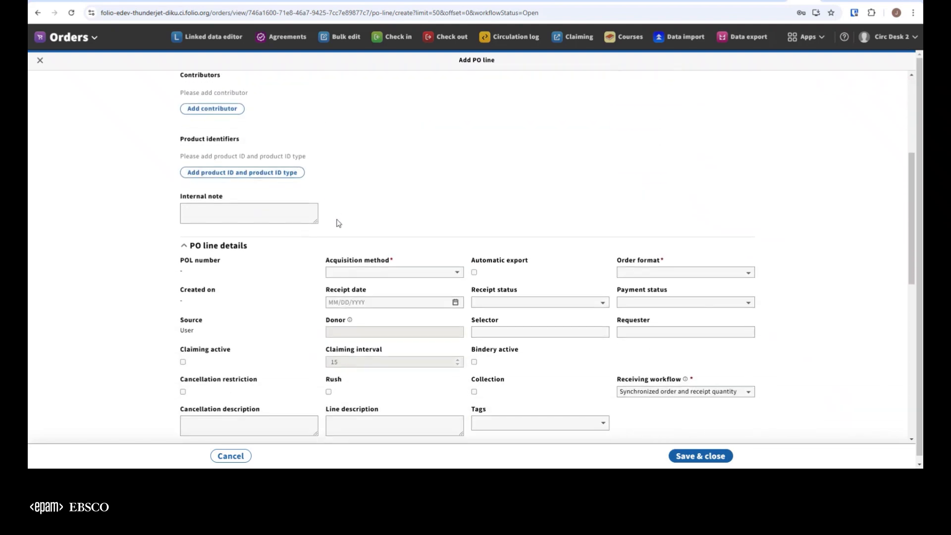
click(451, 207)
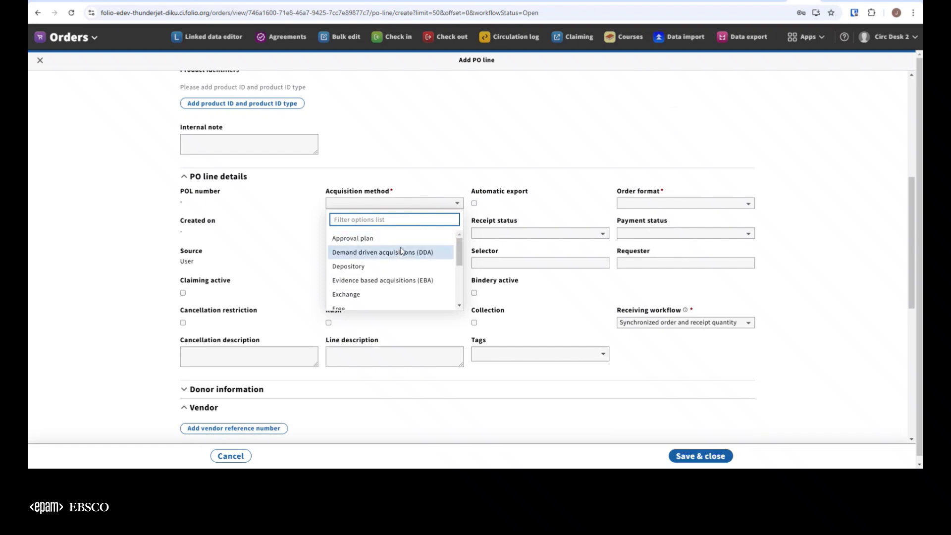
scroll(362, 257, down, 3)
click(361, 271)
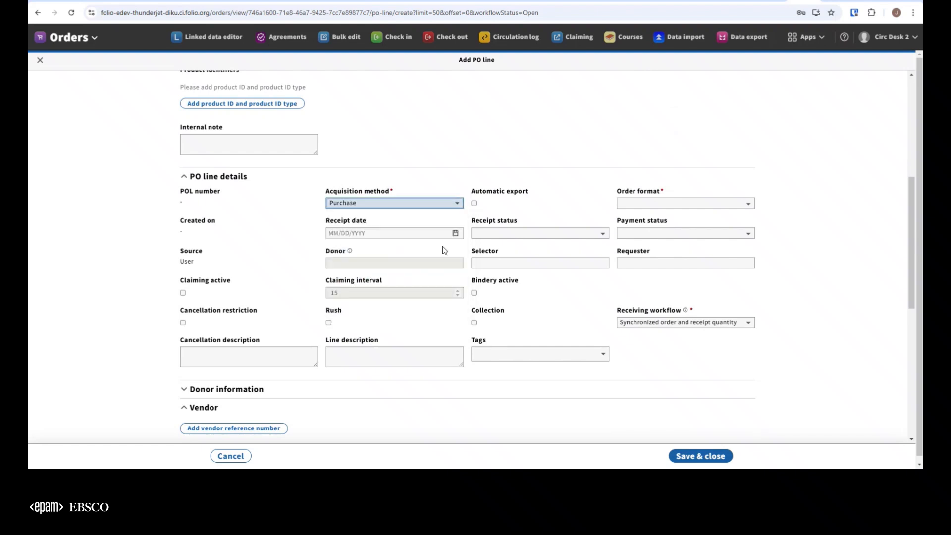
click(645, 205)
click(642, 239)
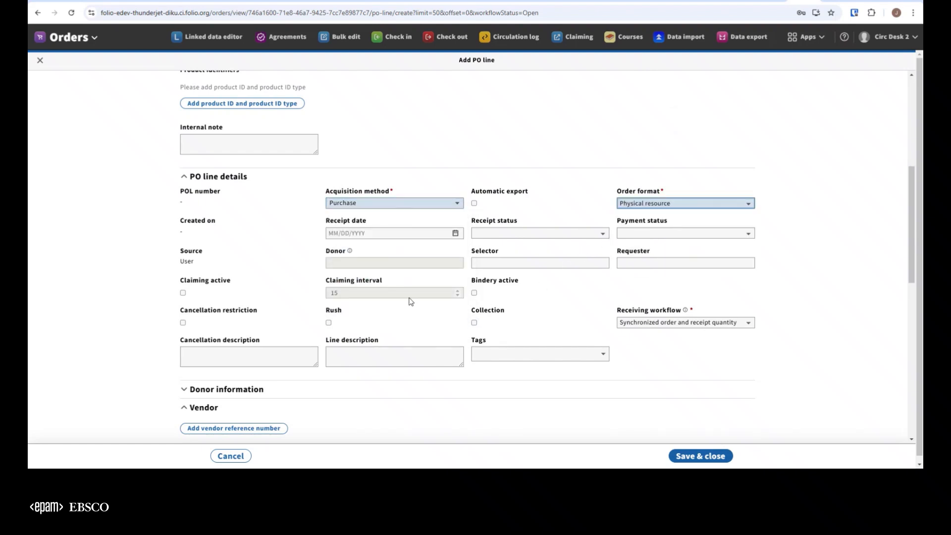
click(183, 294)
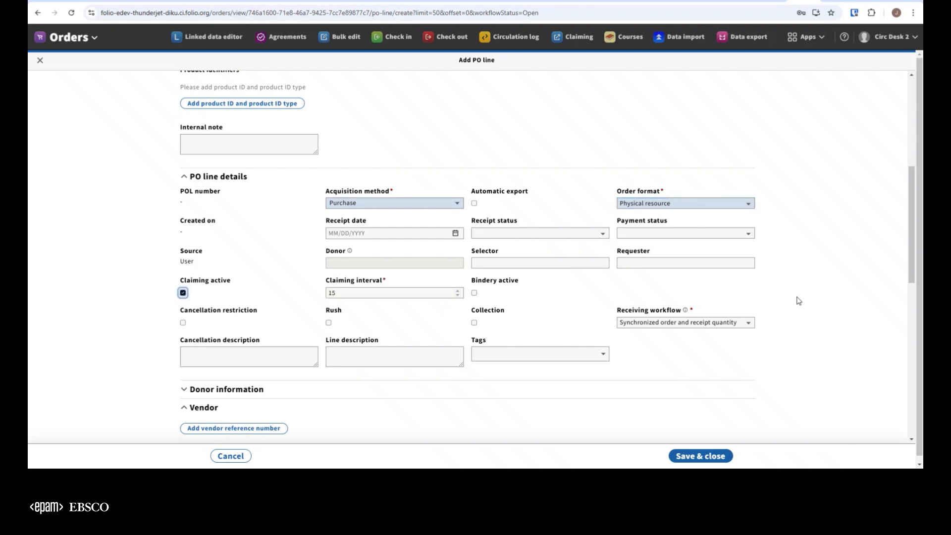
Step: Enter a physical unit price of 1 and a physical quantity of 1 in the line's cost details
scroll(797, 302, down, 7)
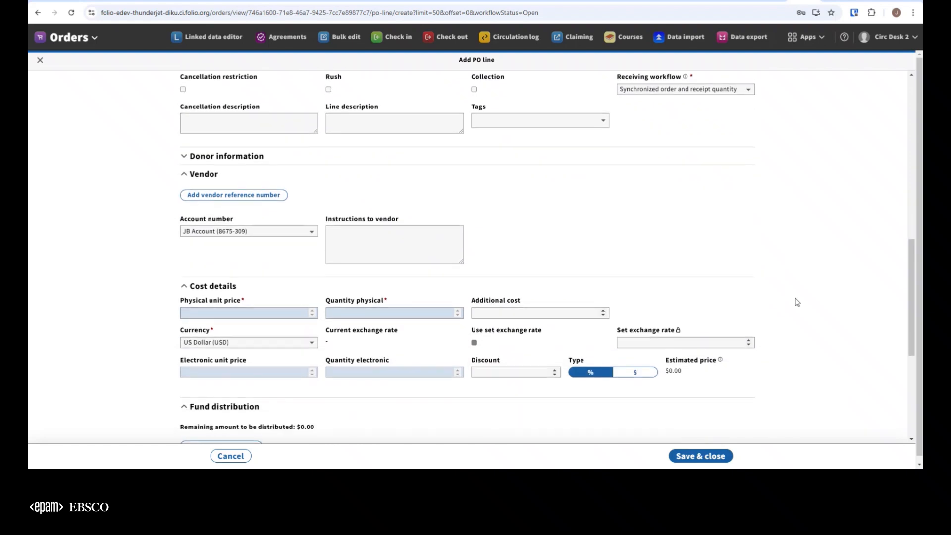
click(275, 220)
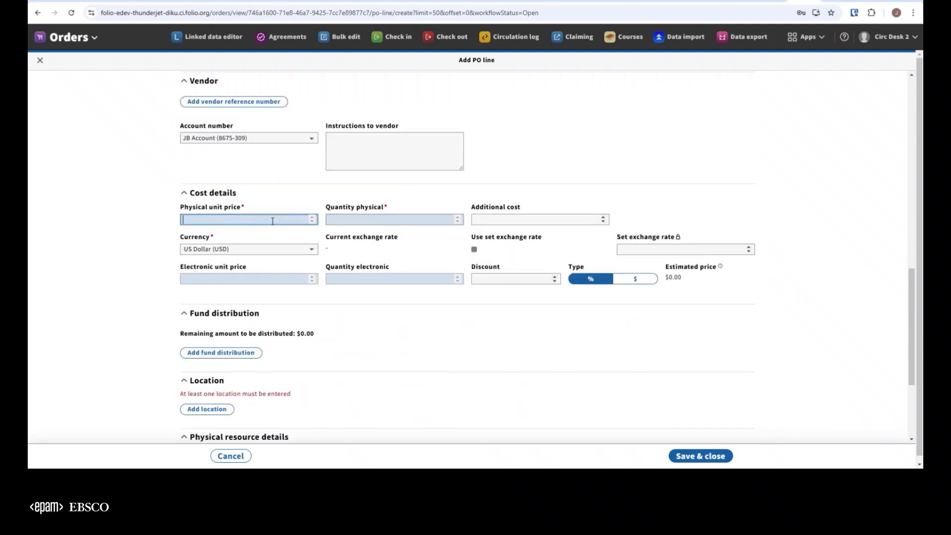
text(1)
click(342, 221)
text(1)
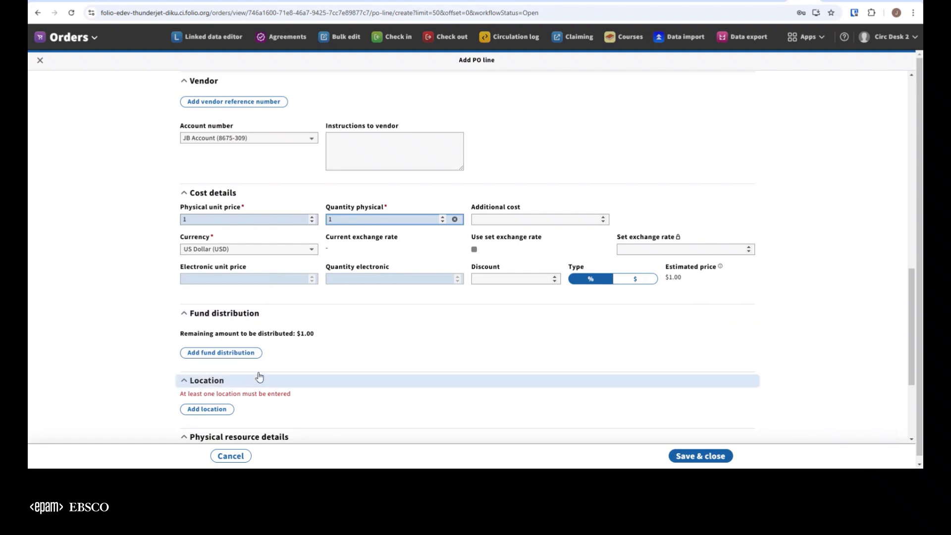
Step: Add the location Annex (KU/CC/DI/A) to the order line with a physical quantity of 1
scroll(250, 317, down, 3)
click(218, 251)
click(238, 254)
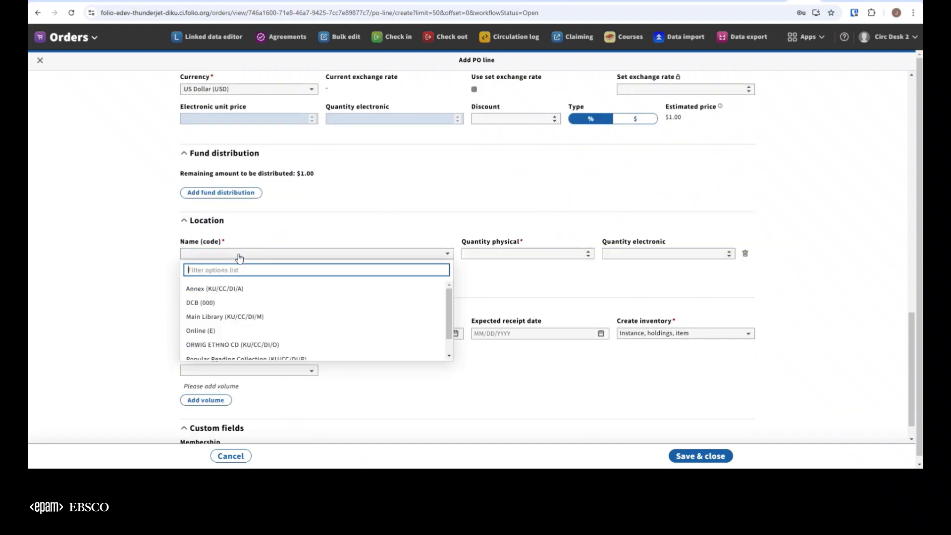
click(240, 289)
click(497, 253)
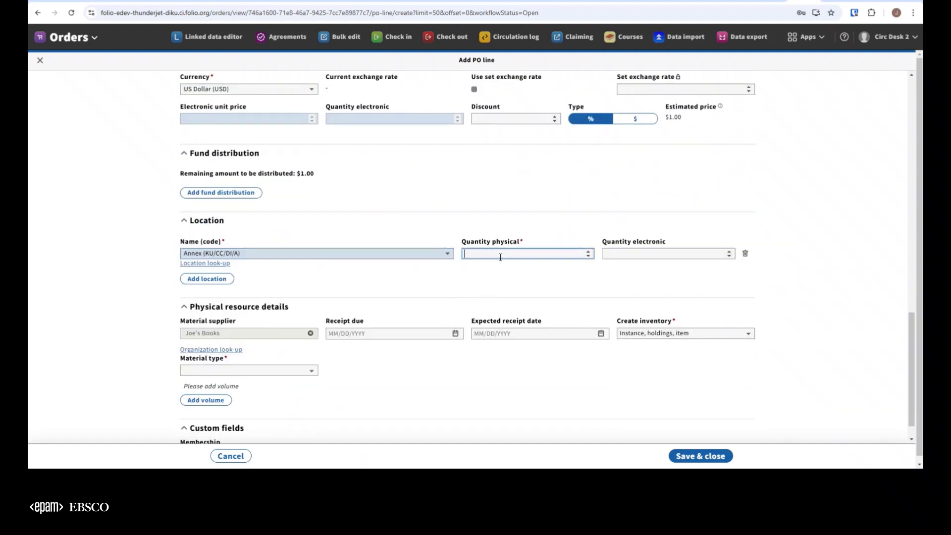
text(1)
Step: Set the physical resource's material type to book and save the order line
scroll(309, 352, down, 1)
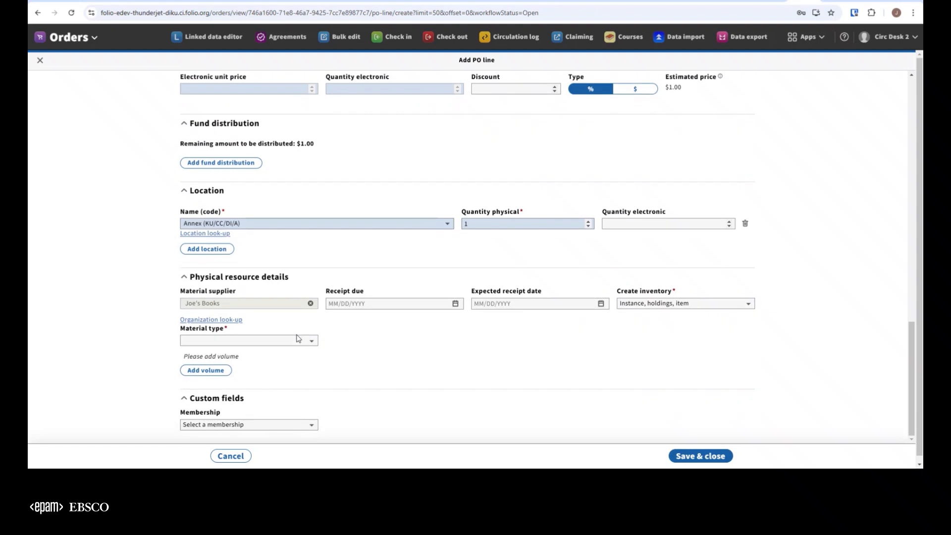
click(298, 339)
click(243, 366)
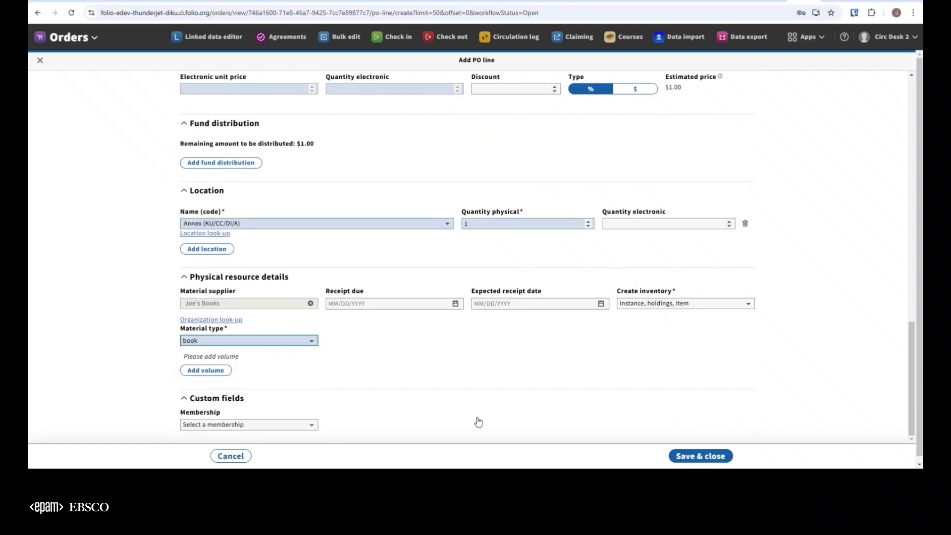
click(699, 455)
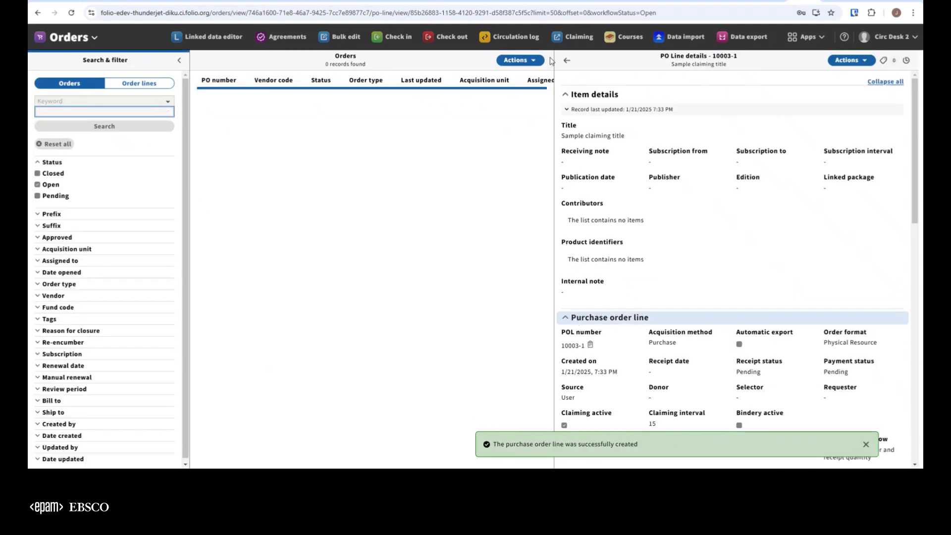
Step: Return from the line details to the purchase order and open the order, confirming the submission
click(566, 60)
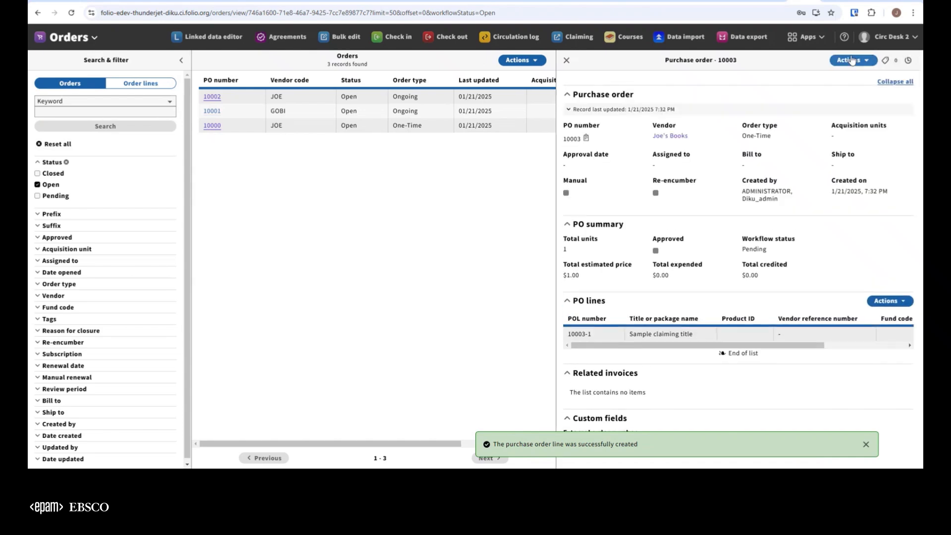
click(851, 60)
click(815, 89)
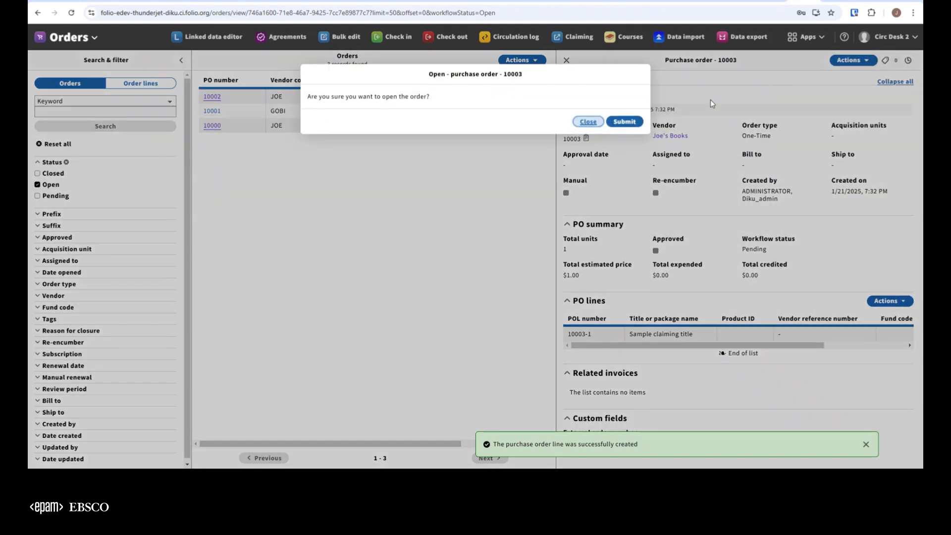
click(625, 122)
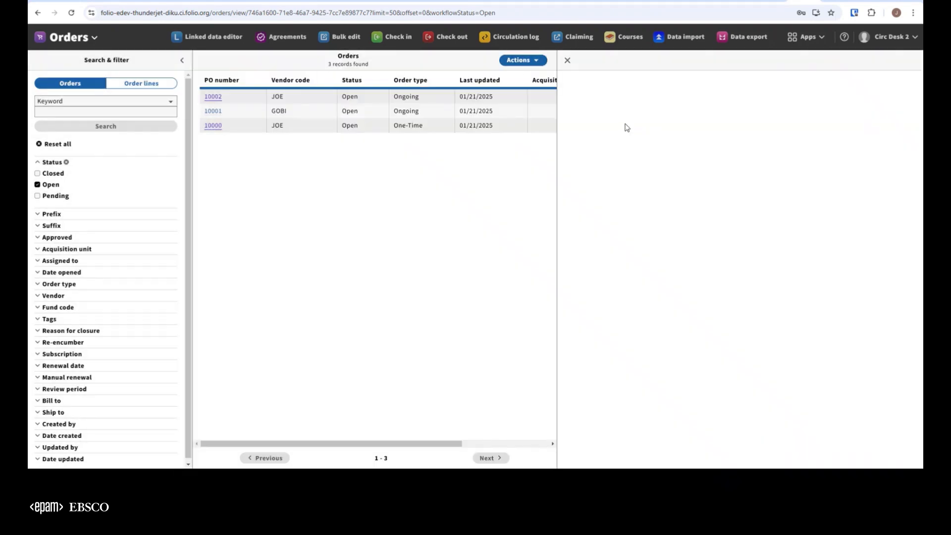
Step: Switch to the Receiving app and open the Sample claiming title record
click(807, 39)
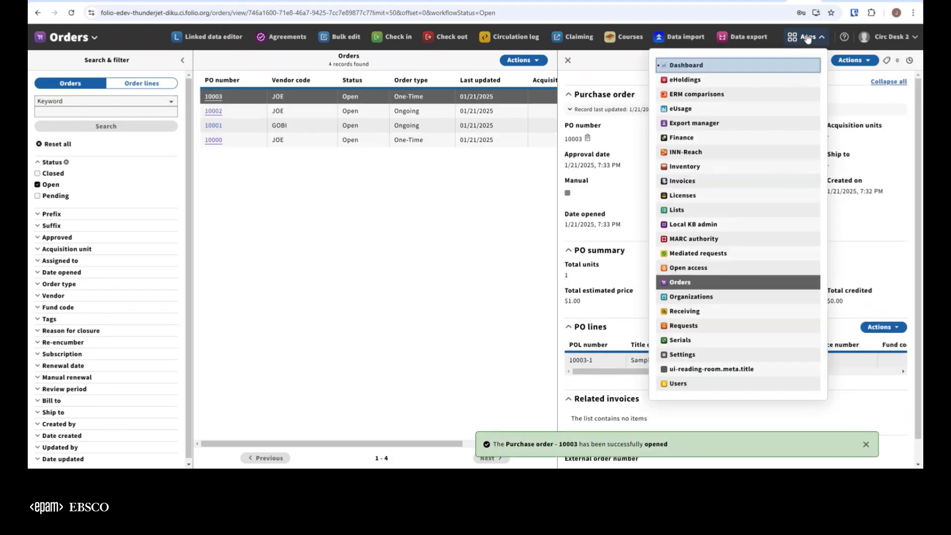
click(685, 312)
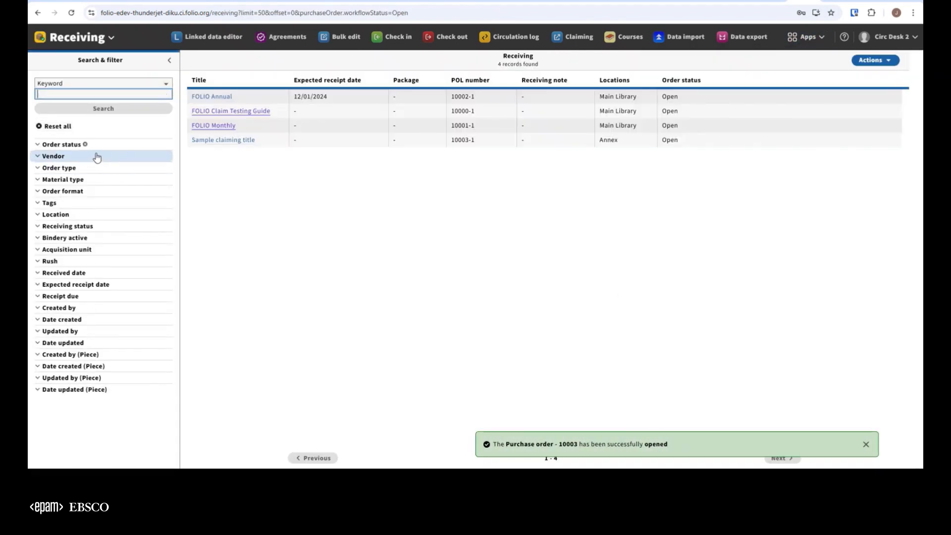
click(224, 142)
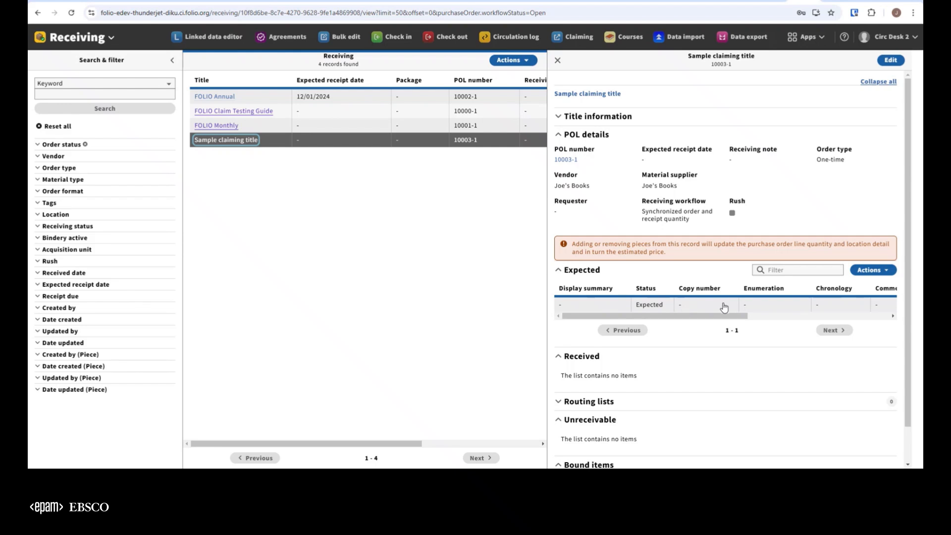
Step: Set the expected piece's expected receipt date to 01/21/2025 and mark the piece late
click(812, 310)
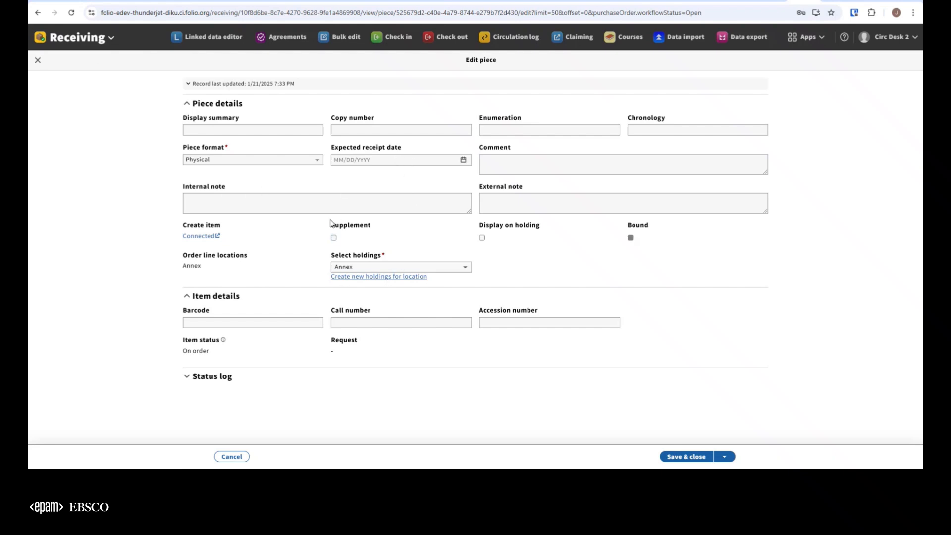
click(464, 161)
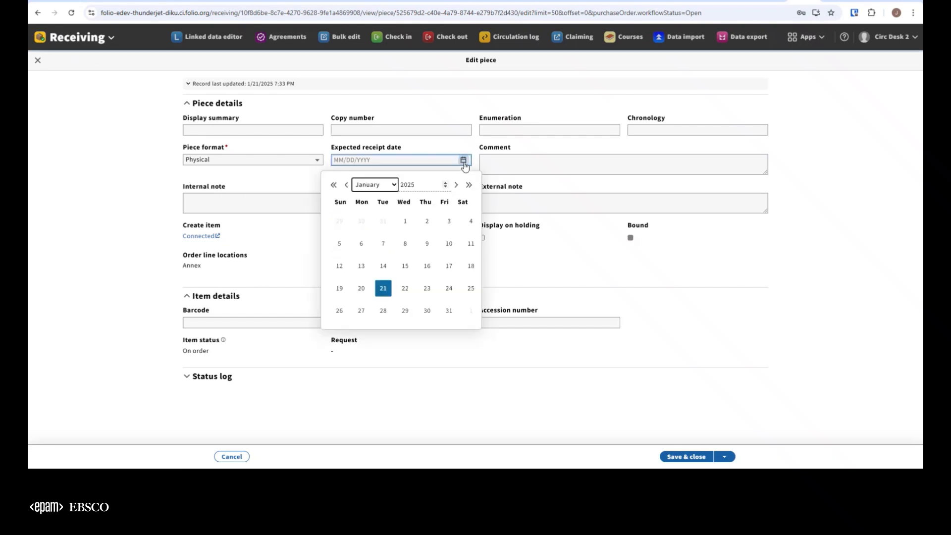
click(383, 289)
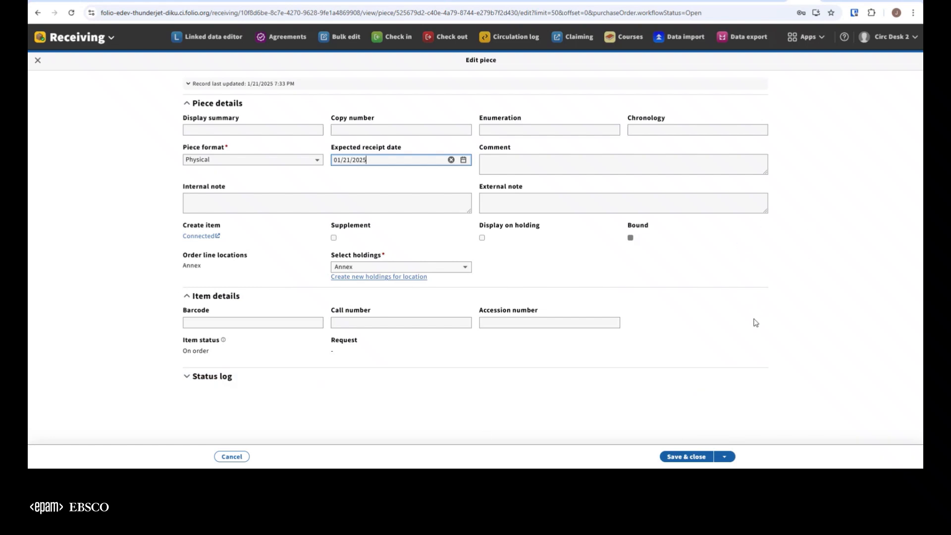
click(725, 458)
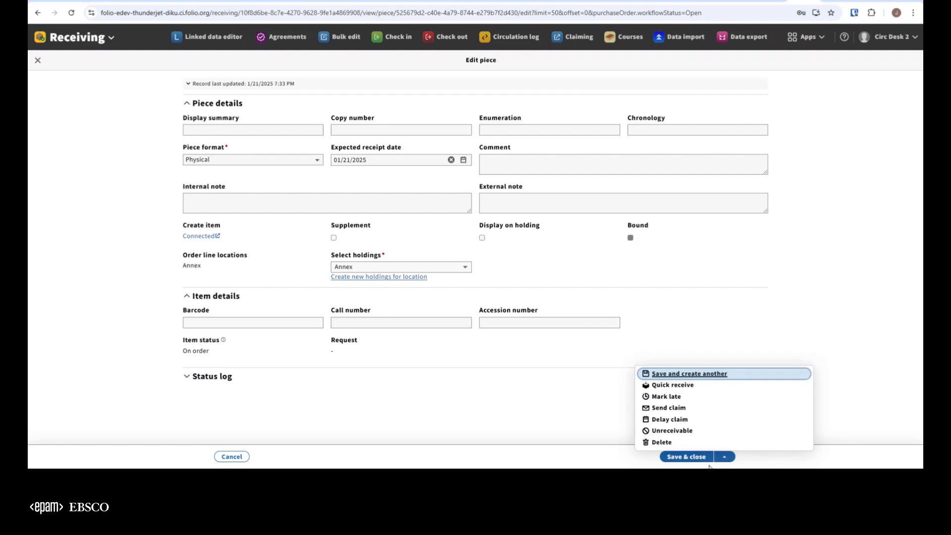
click(669, 397)
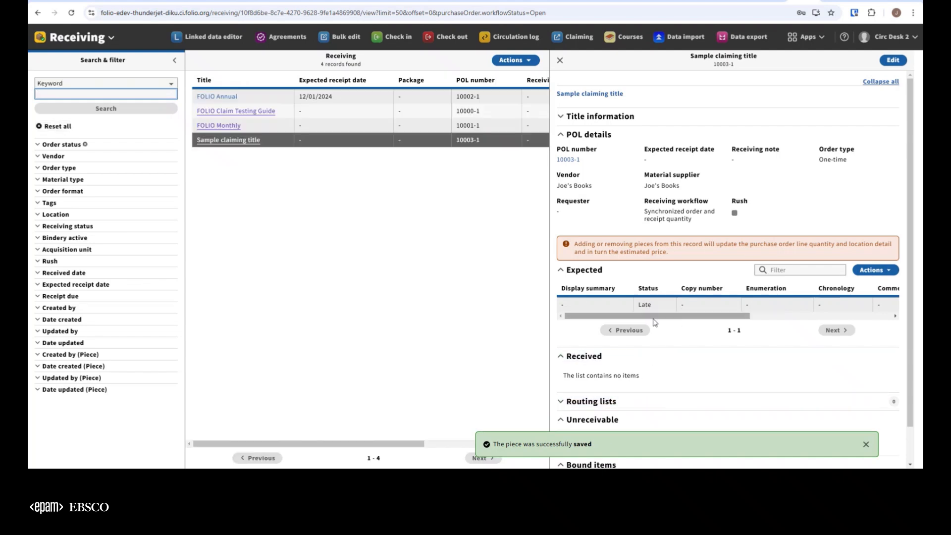
Step: Check the piece format and expected receipt date of the expected piece in the Sample claiming title record
drag(655, 323, 770, 325)
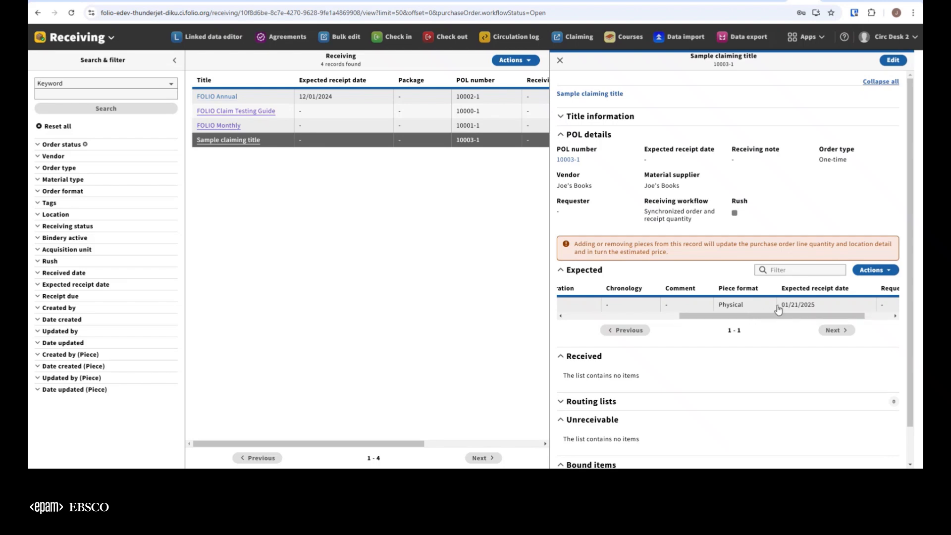
drag(768, 319, 624, 340)
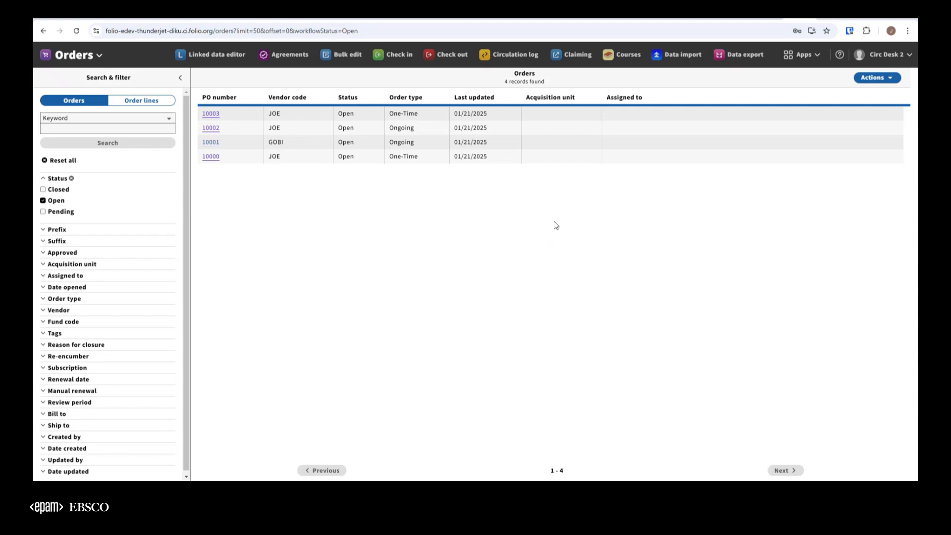
Step: Switch to the Claiming app and expand the Receiving status and POL claim active filters
click(572, 55)
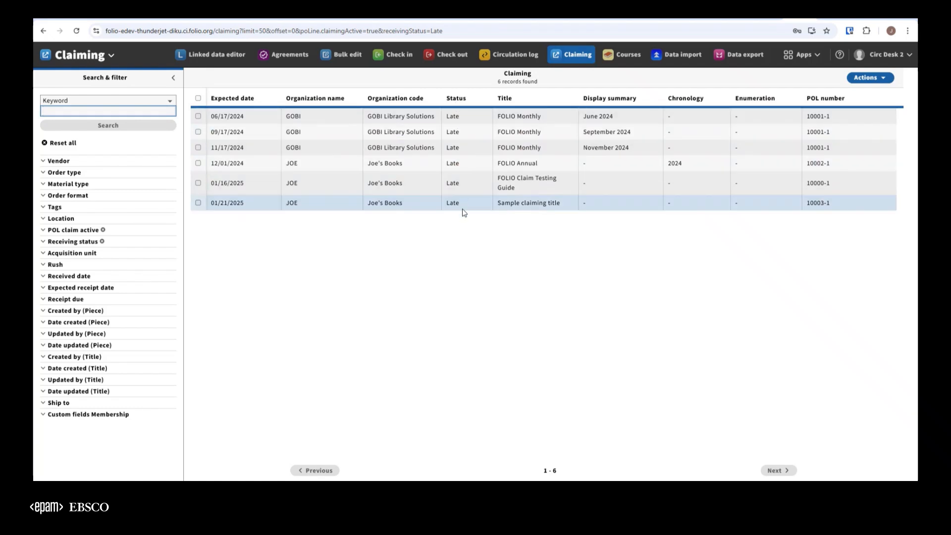
click(71, 242)
click(73, 230)
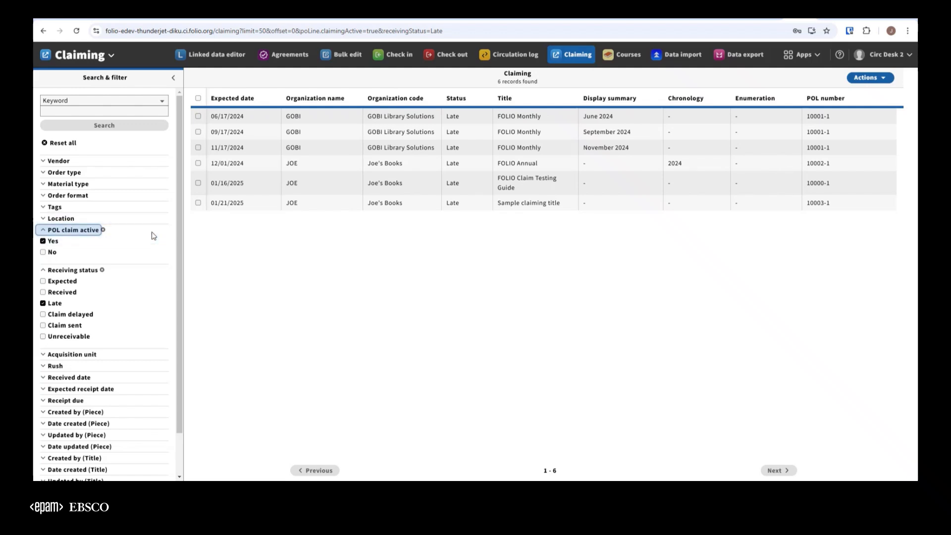
Step: Examine the Vendor, Order type and Location filters available for narrowing the claims list, leaving them collapsed
click(59, 162)
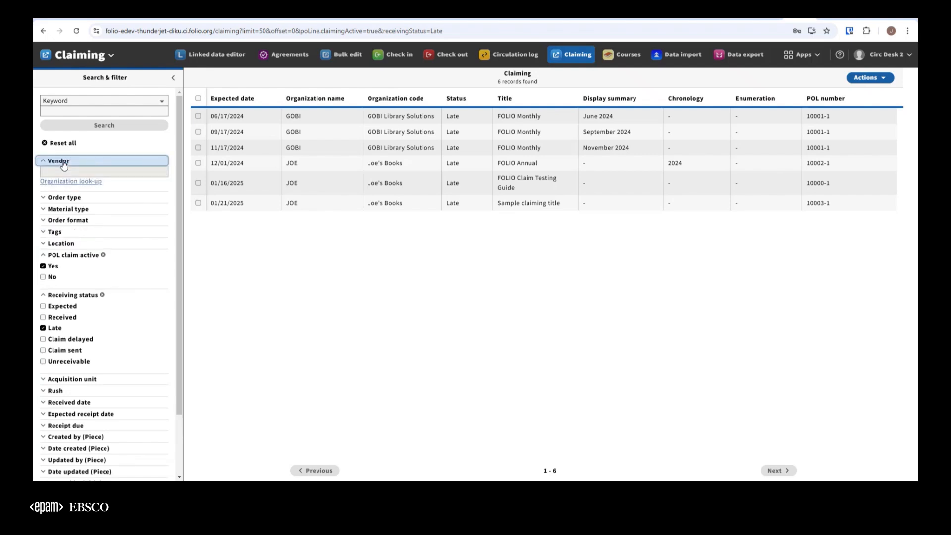
click(63, 163)
click(91, 176)
click(91, 177)
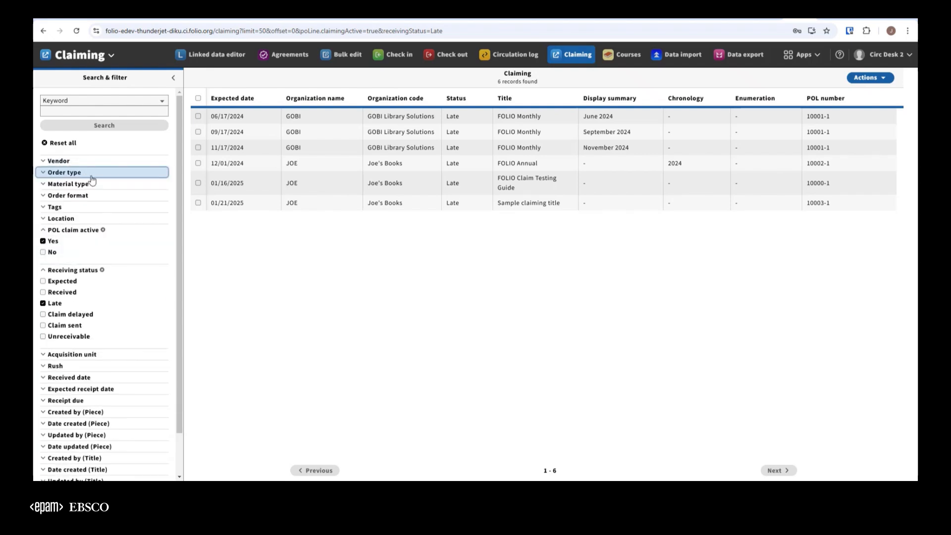
scroll(130, 218, down, 2)
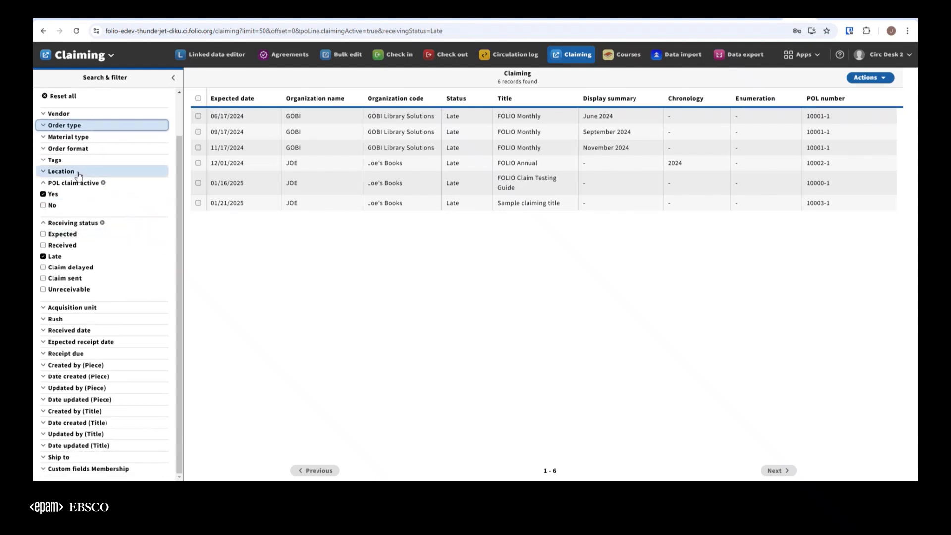
click(61, 172)
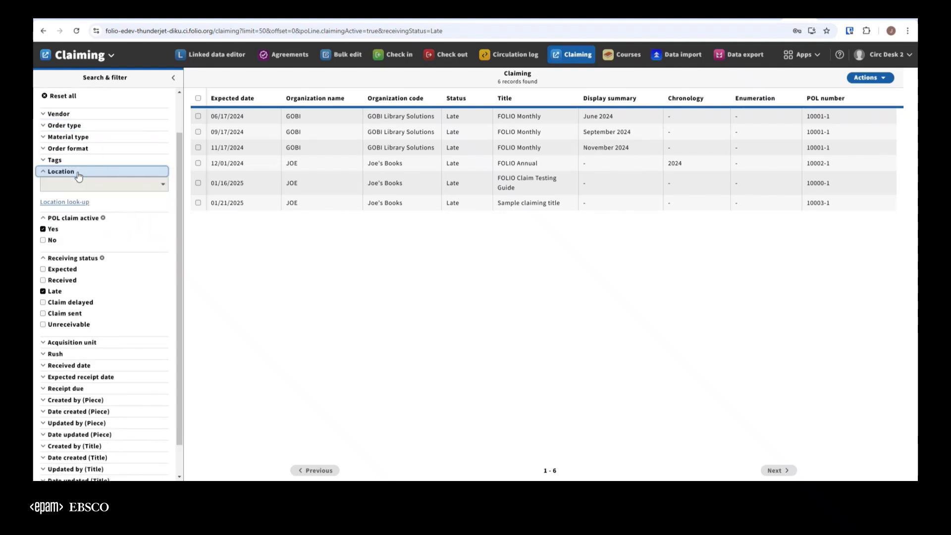
click(79, 171)
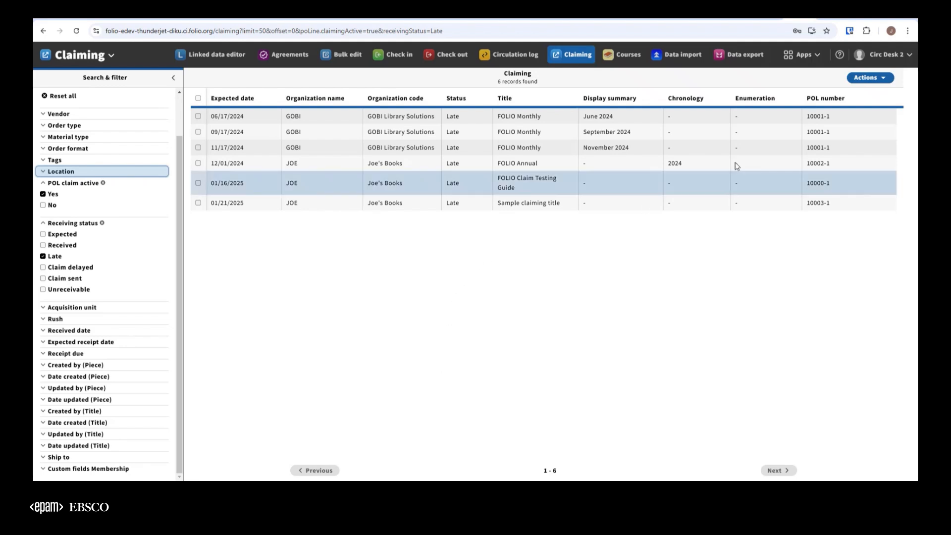
Step: Review the available claim actions and column options with no pieces selected
click(890, 82)
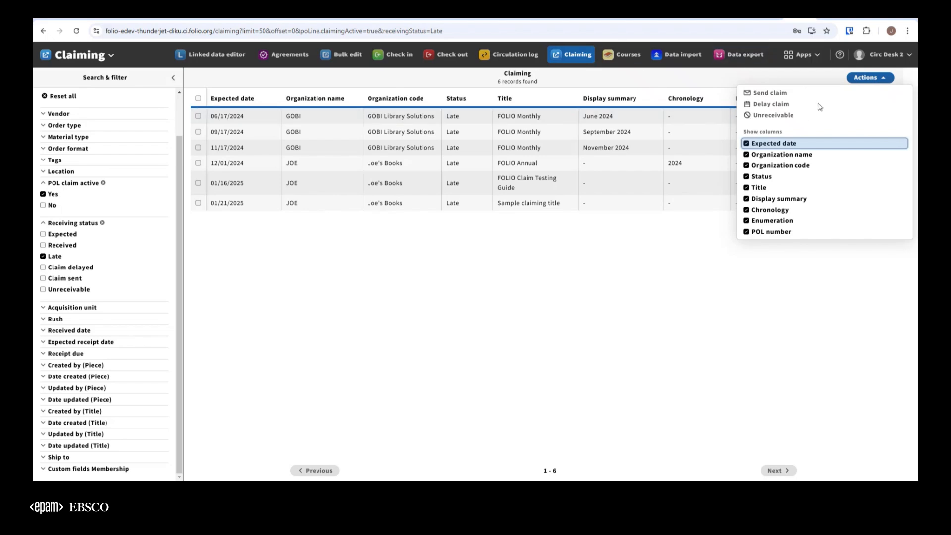
click(877, 81)
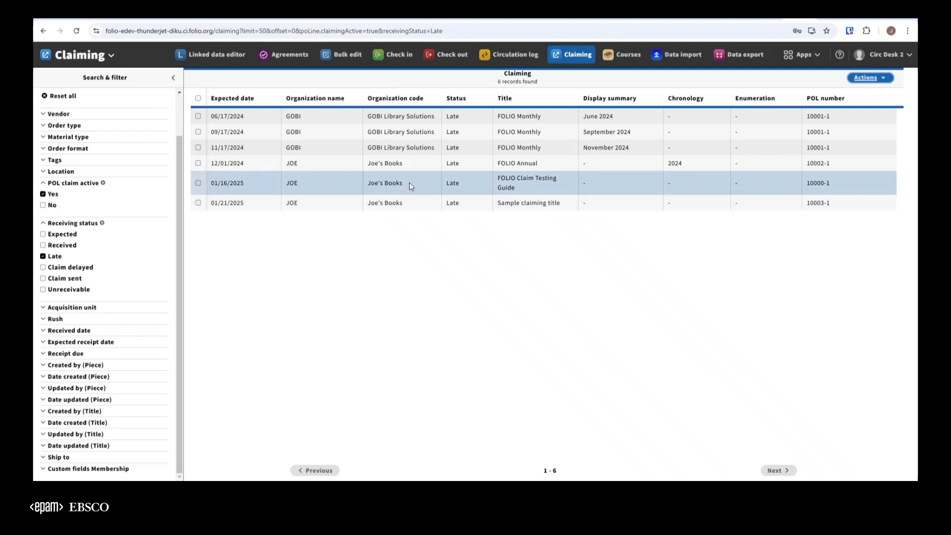
Step: Check the claim actions available for the June and September 2024 FOLIO Monthly pieces and clear that selection
click(198, 116)
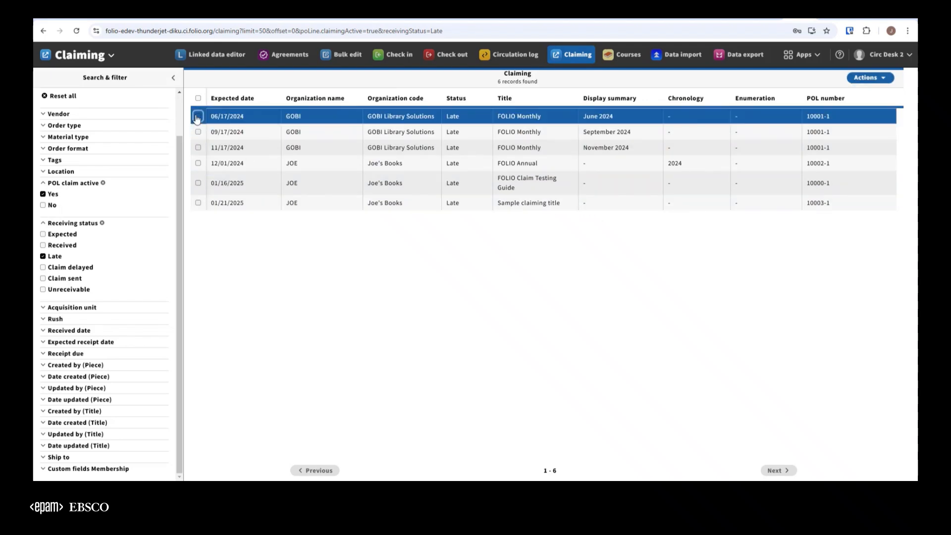
click(198, 132)
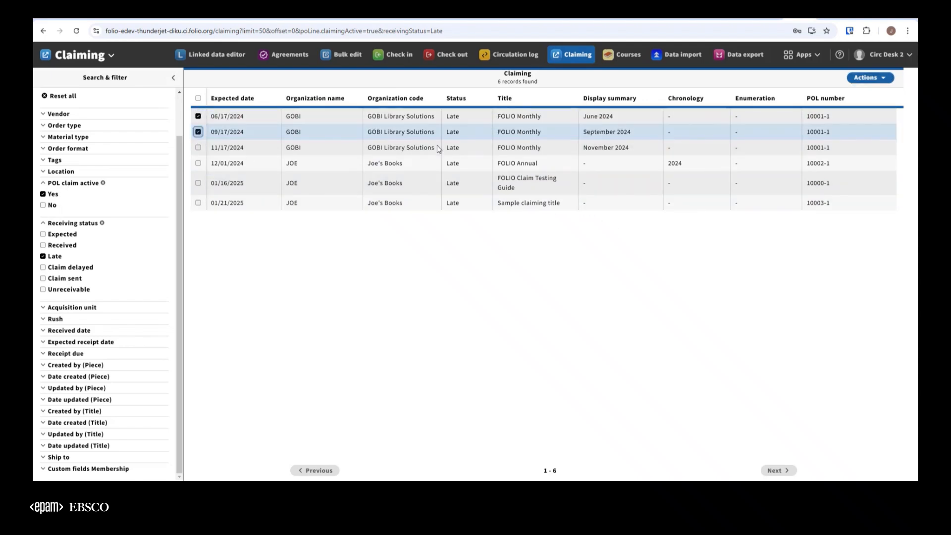
click(883, 80)
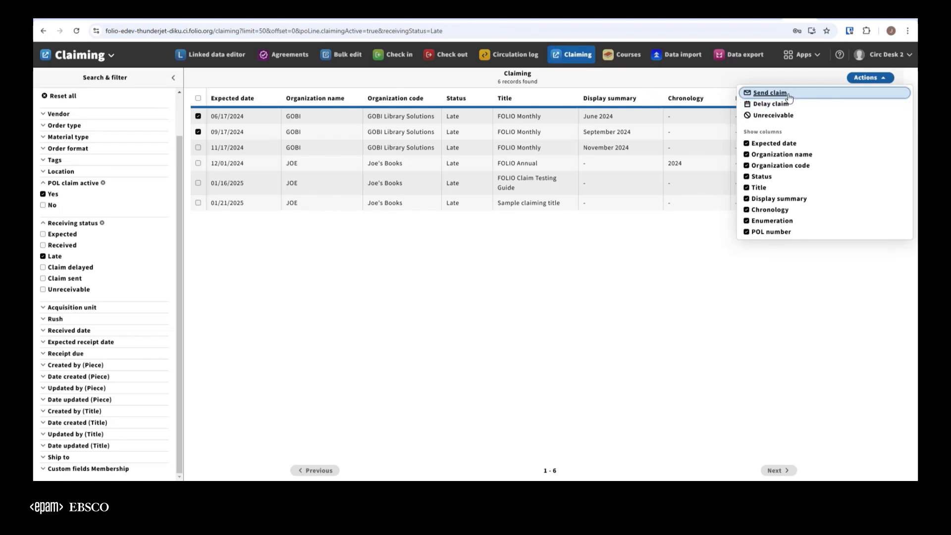
click(681, 255)
click(198, 116)
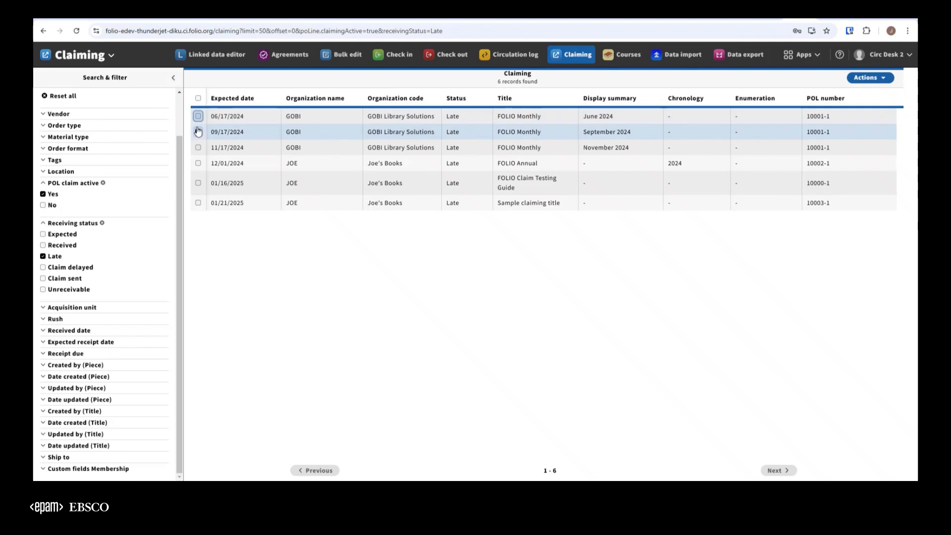
click(197, 132)
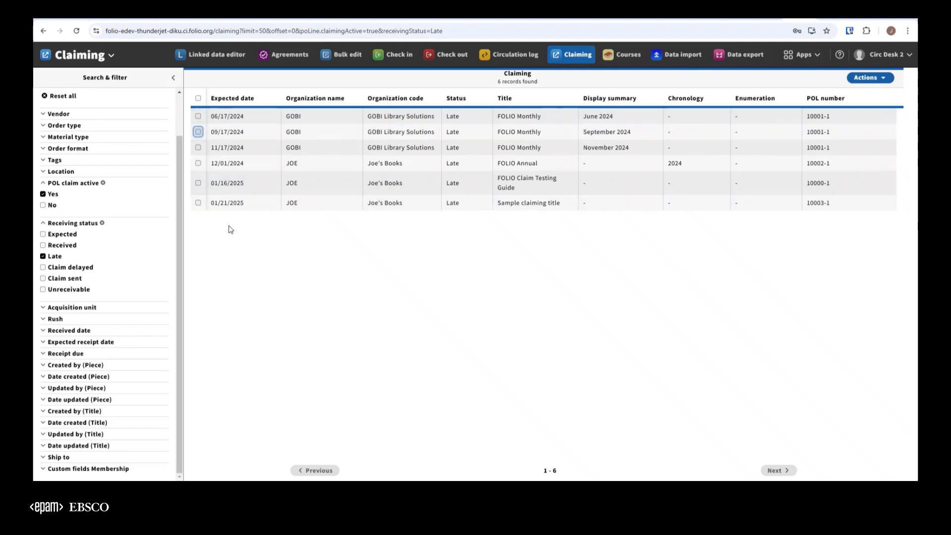
Step: Send claims for the late FOLIO Annual and Sample claiming title pieces with expiry date 01/31/2025 and internal note "First claim"
click(199, 164)
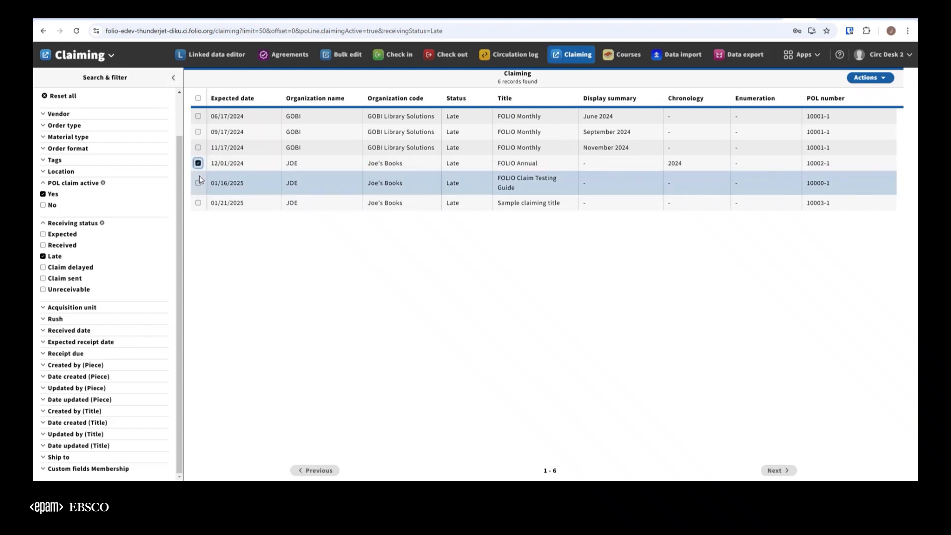
click(198, 203)
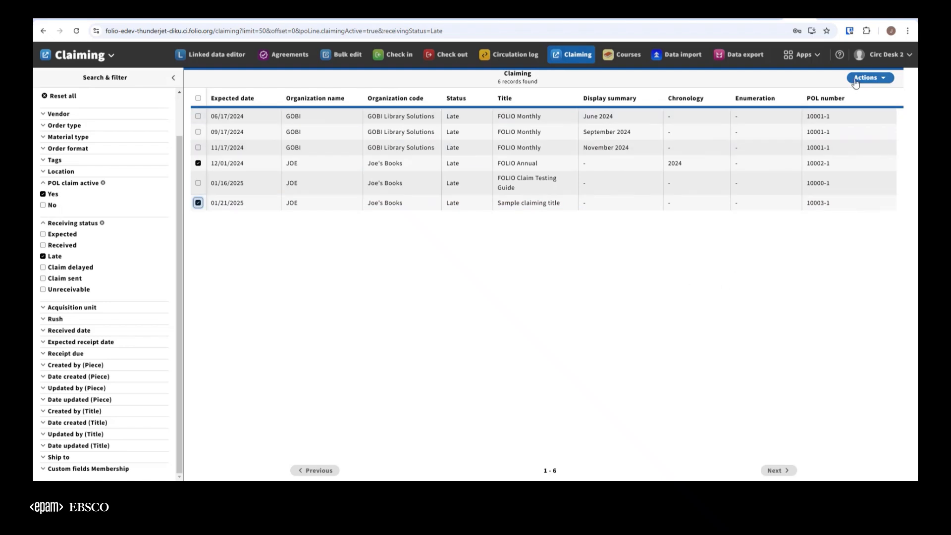
click(889, 81)
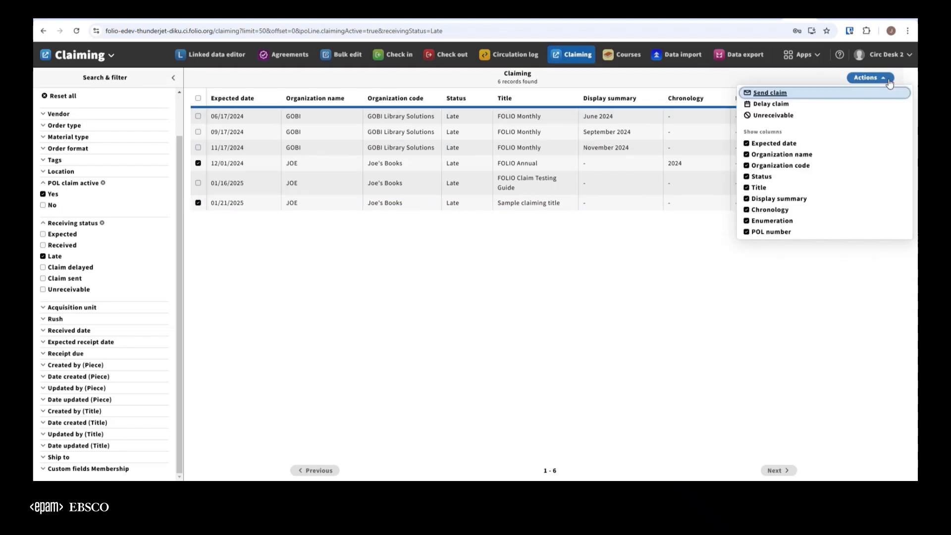
click(768, 93)
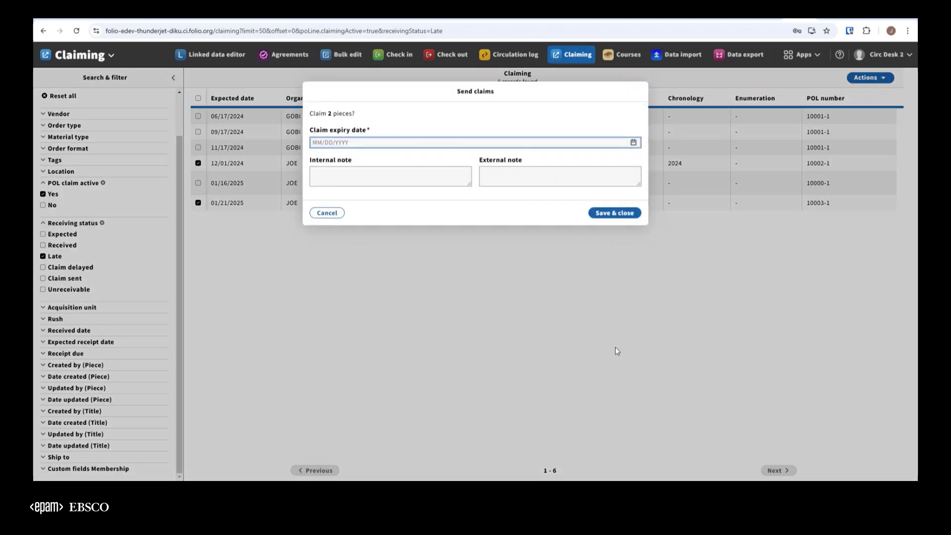
click(633, 144)
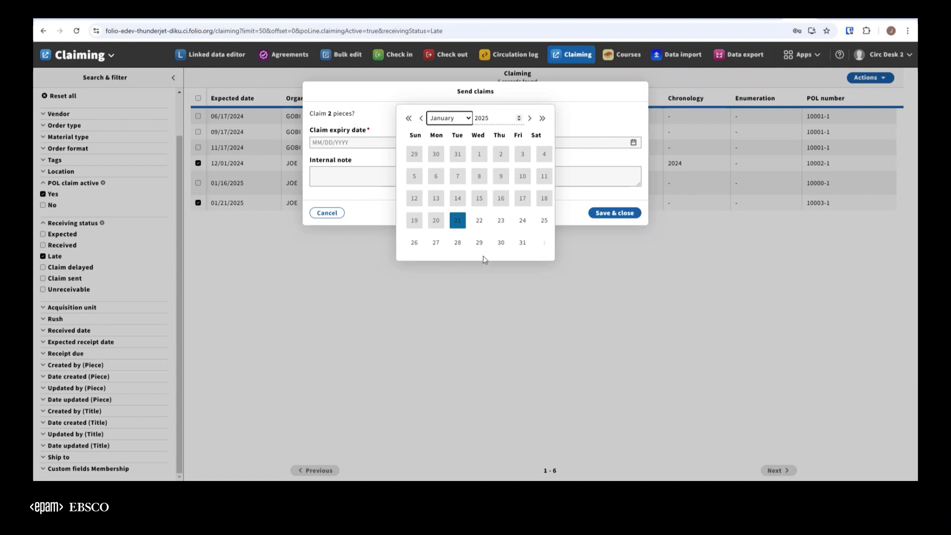
click(529, 245)
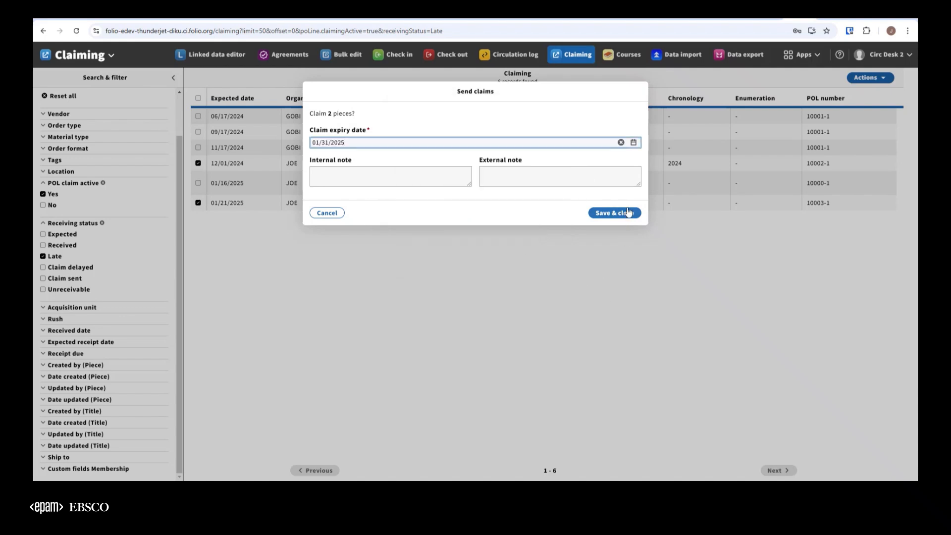
click(388, 178)
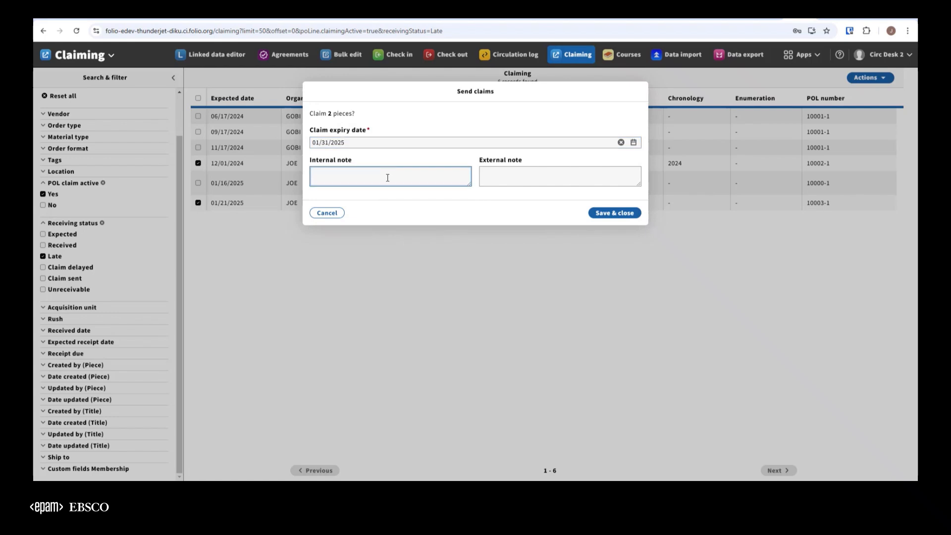
text(First claim)
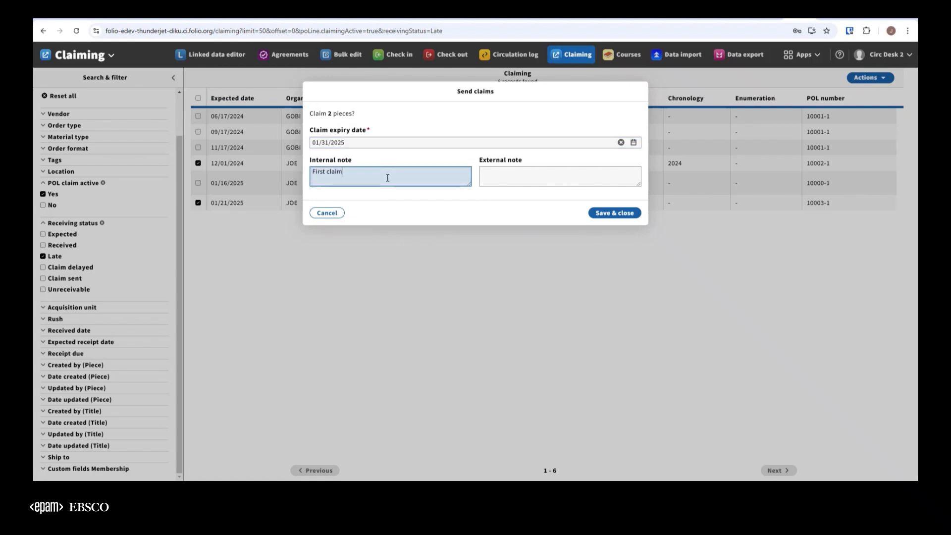
click(618, 213)
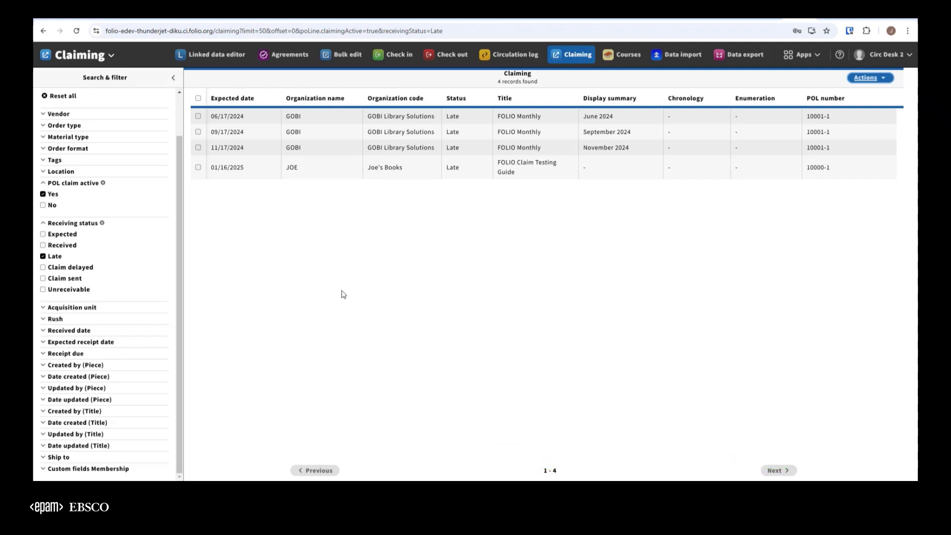
Step: Review the pieces with receiving status Claim sent and restore the receiving status filter to Late
click(43, 256)
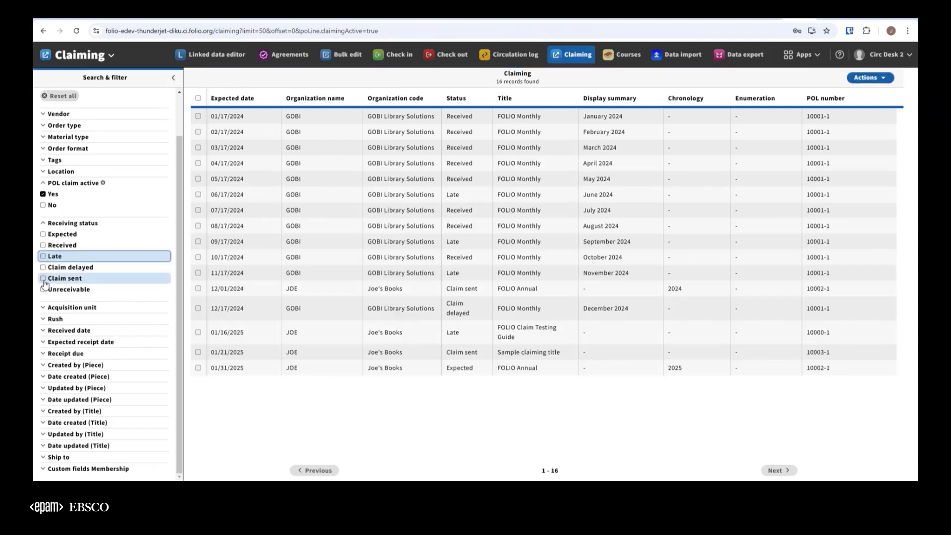
click(43, 280)
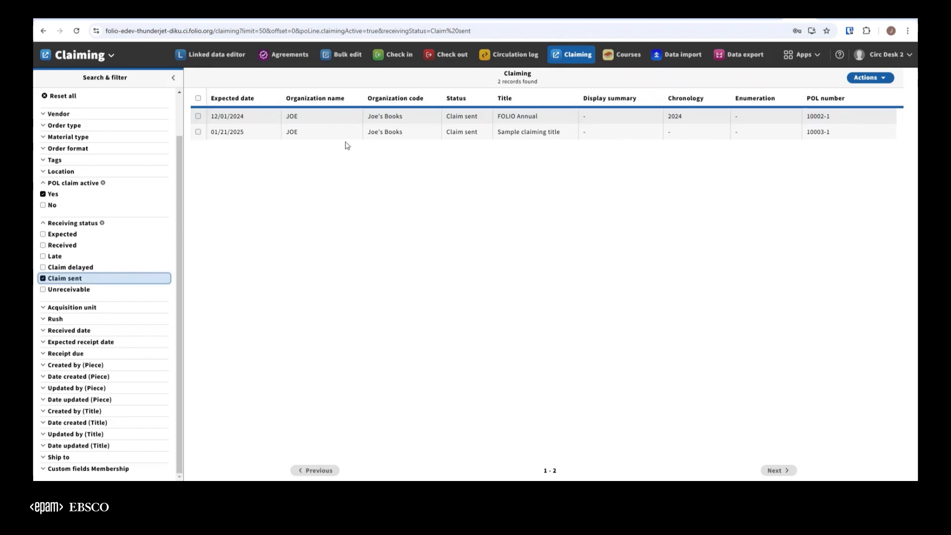
click(43, 279)
click(43, 256)
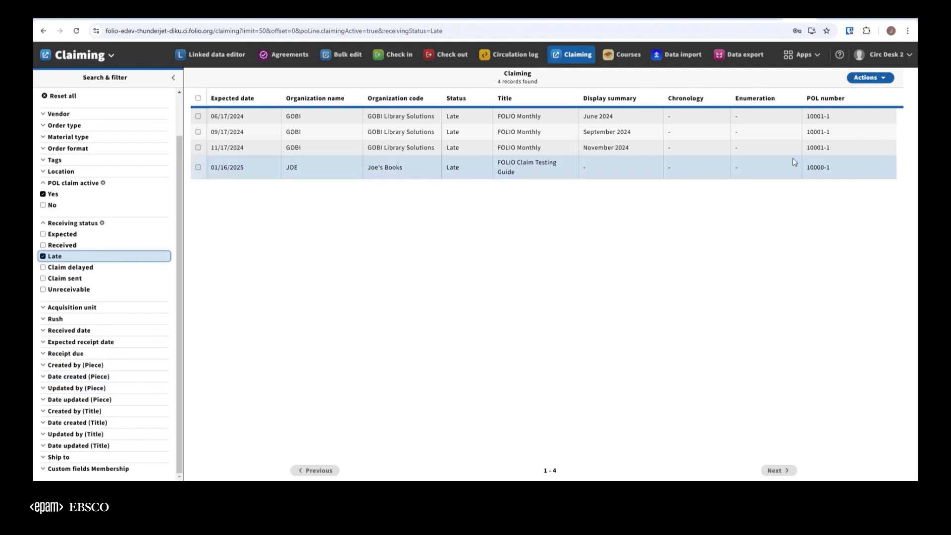
Step: Switch to the Export manager app and filter the organization export jobs by the Claims integration type
click(813, 62)
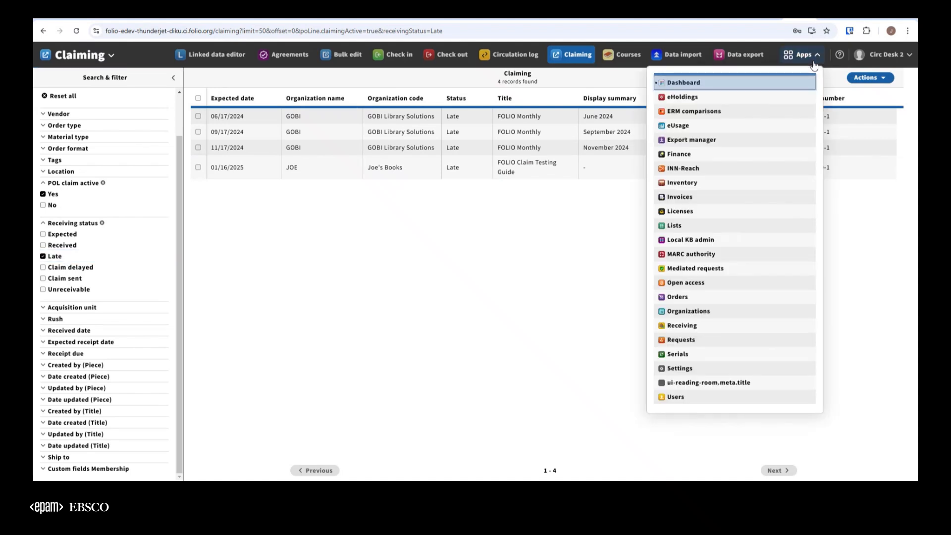
click(693, 140)
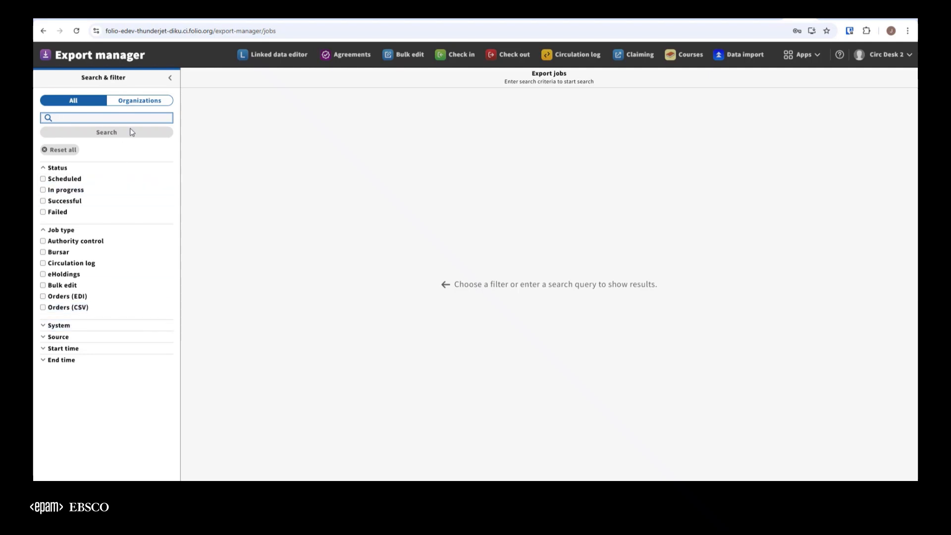
click(138, 103)
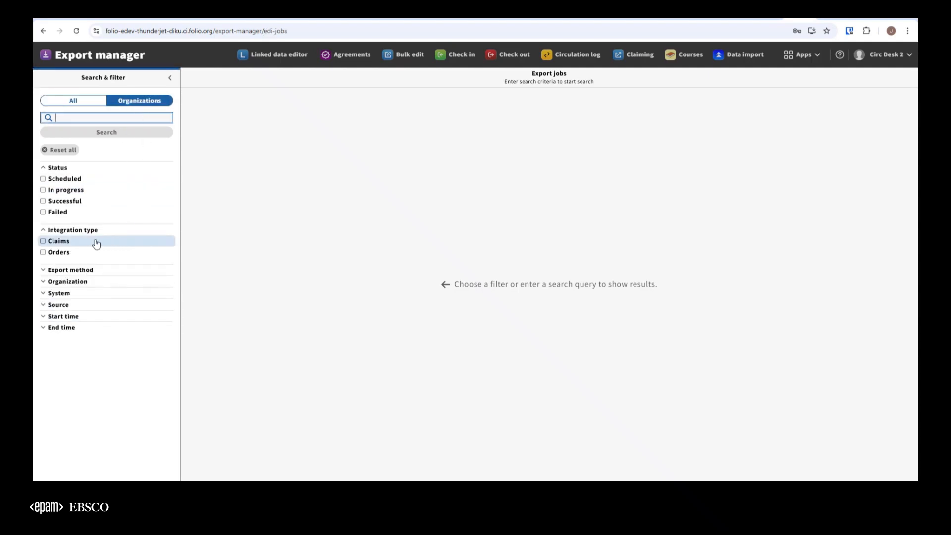
click(62, 243)
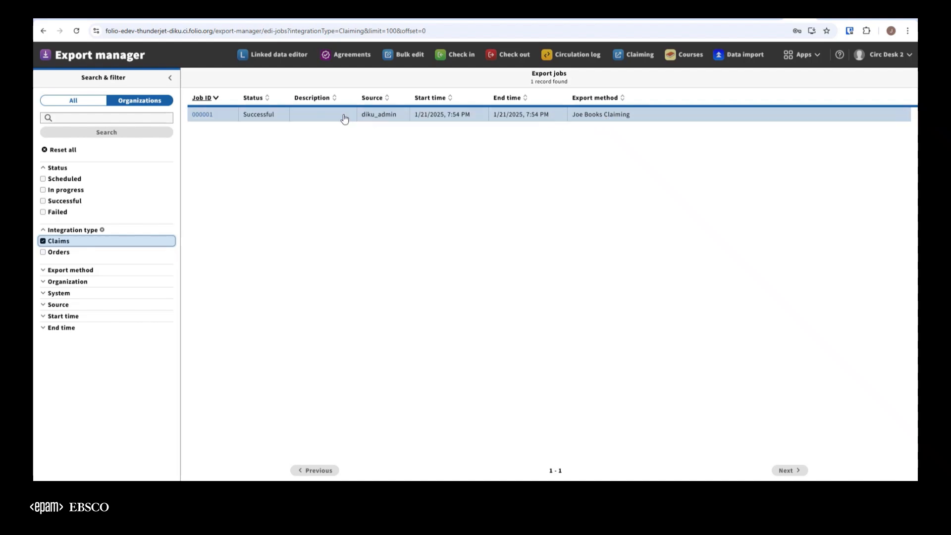
Step: Open the Joe Books Claiming export job and download its CSV file
click(330, 121)
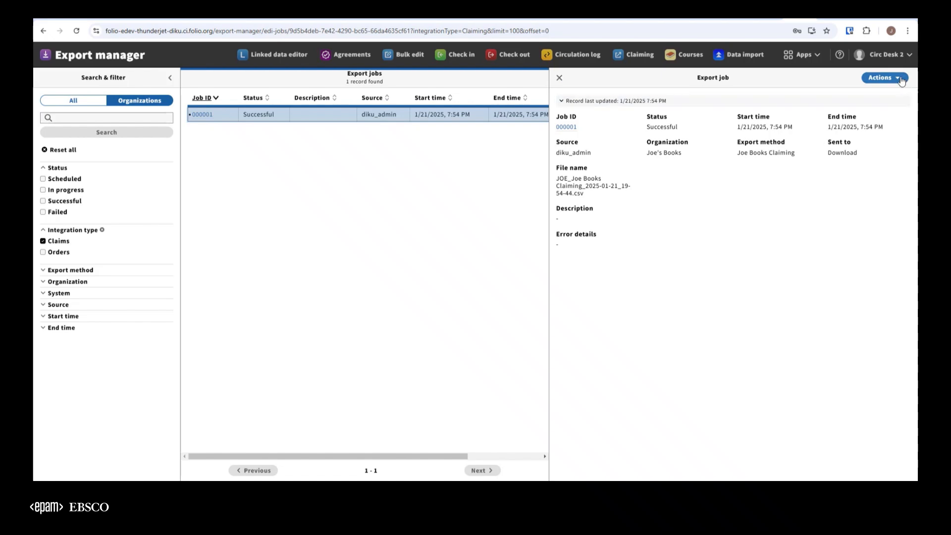
click(882, 78)
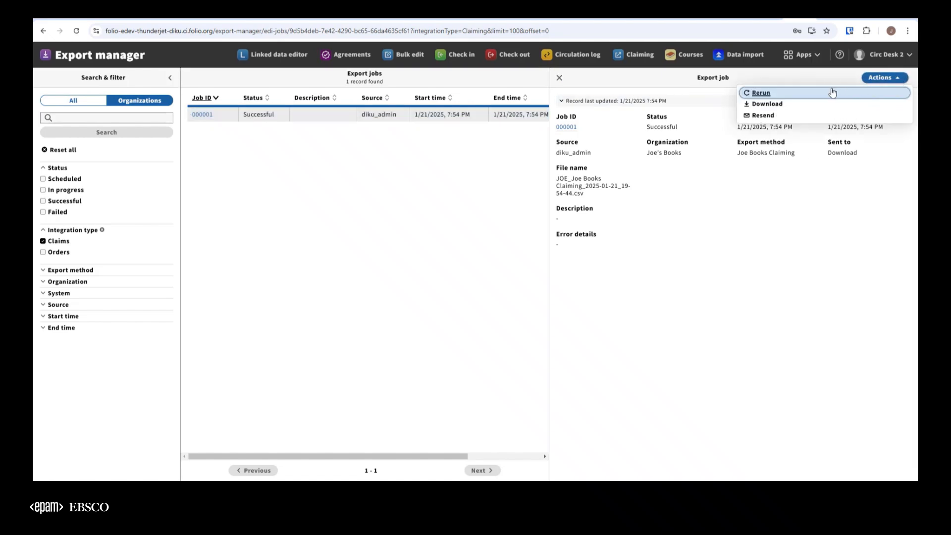
click(775, 108)
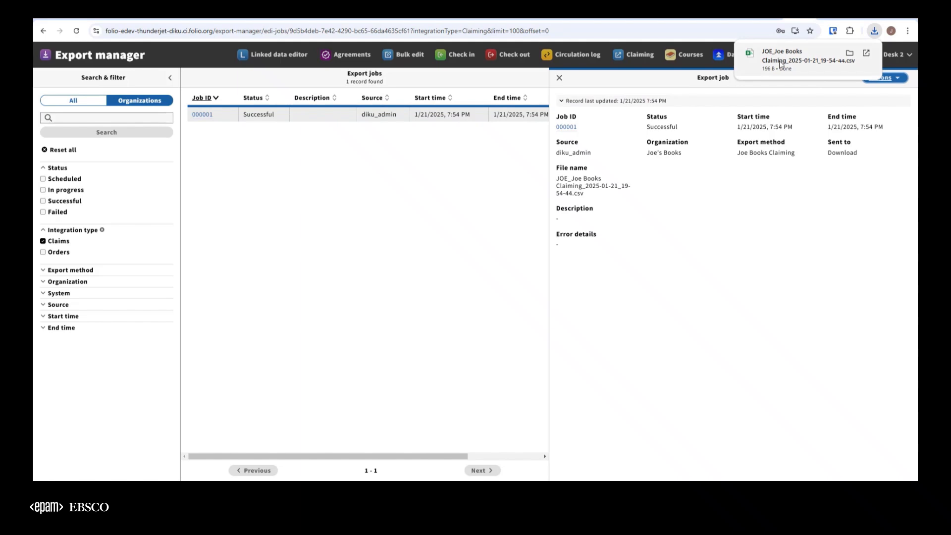
Step: Open the downloaded claims CSV in Excel, examine its column headers from Vendor order number through Chronology, and return to the Export manager
click(766, 60)
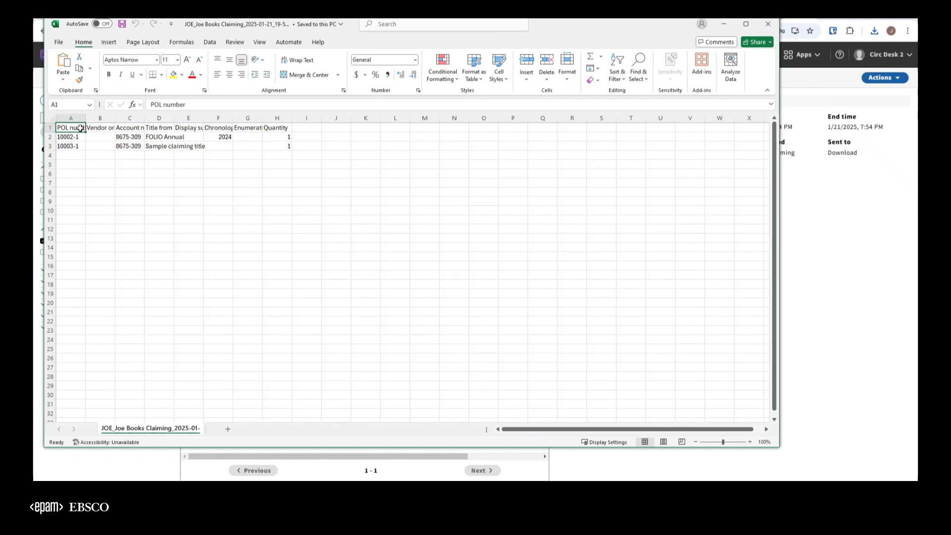
click(106, 127)
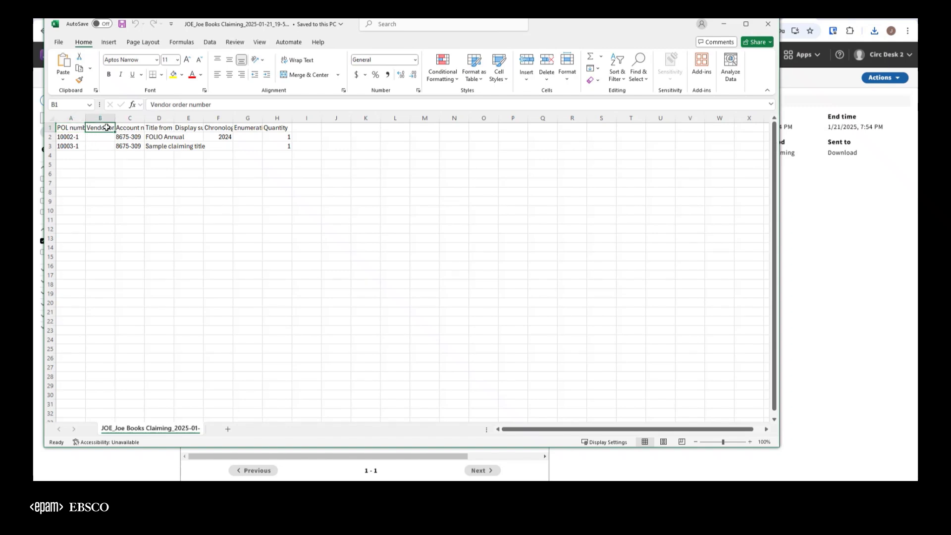
click(134, 126)
click(153, 129)
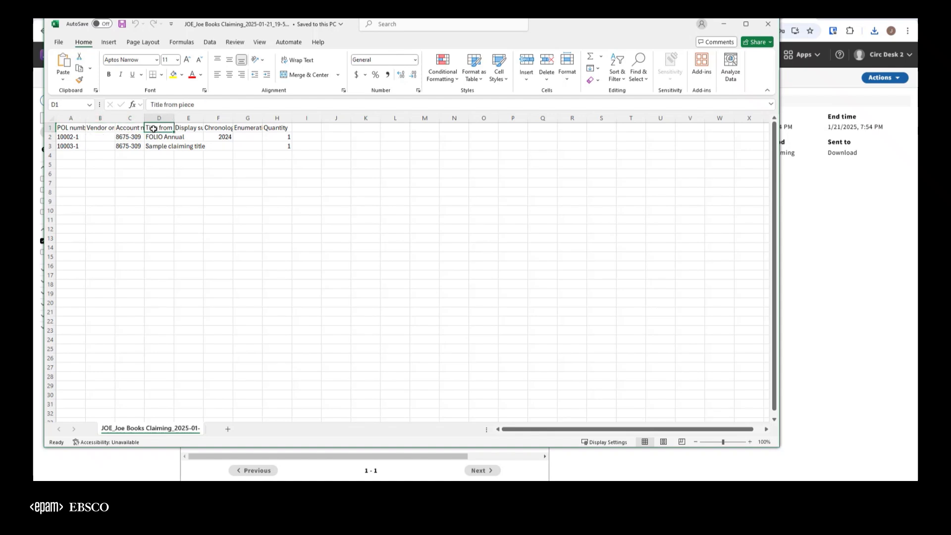
click(191, 127)
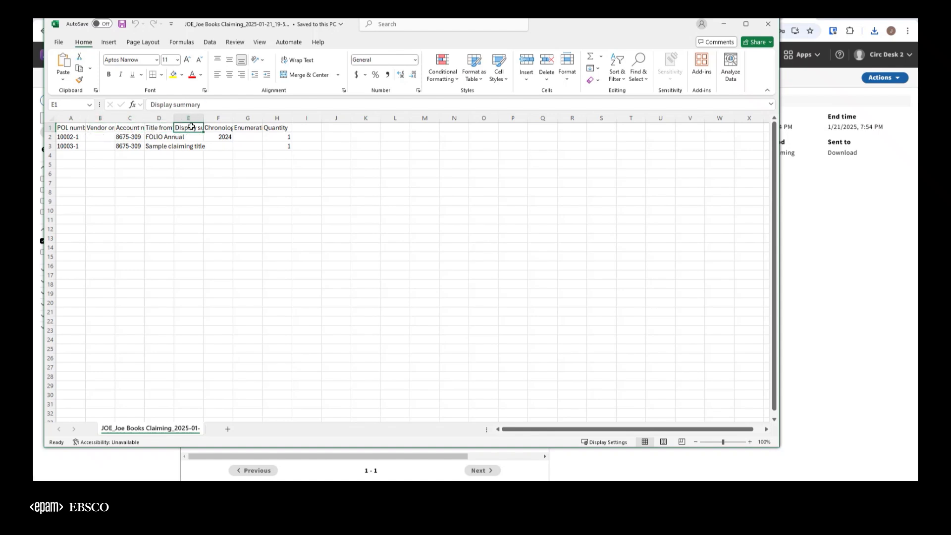
click(226, 127)
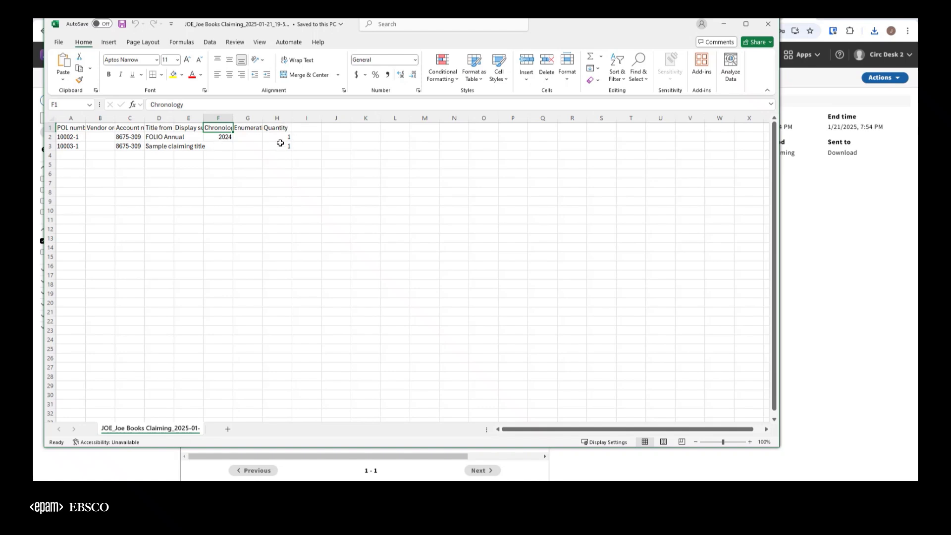
click(857, 285)
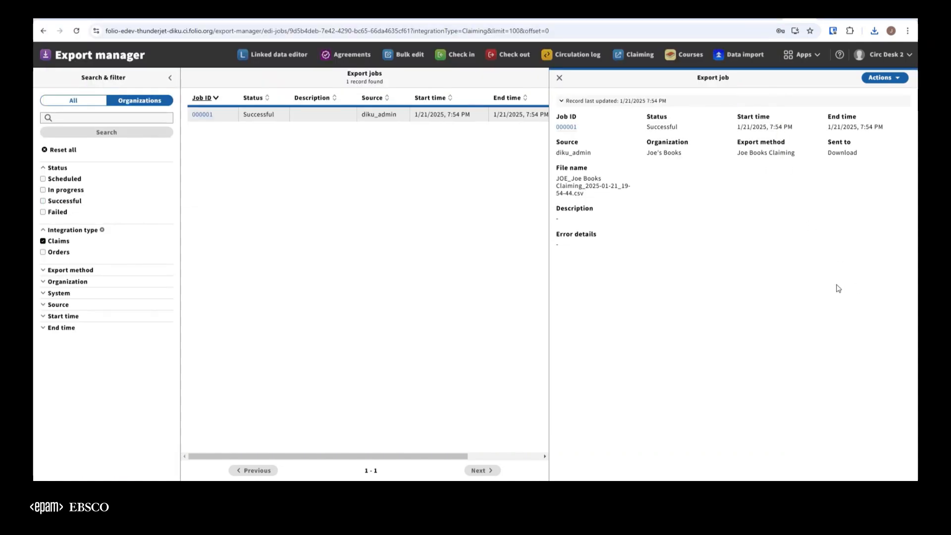